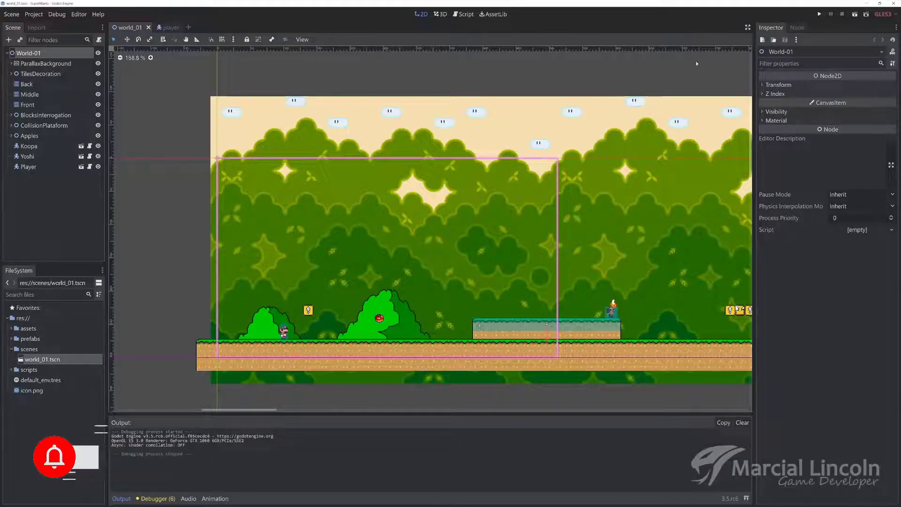
# Step: Launch the level, move the game window aside, and walk Mario left and right
pyautogui.click(855, 14)
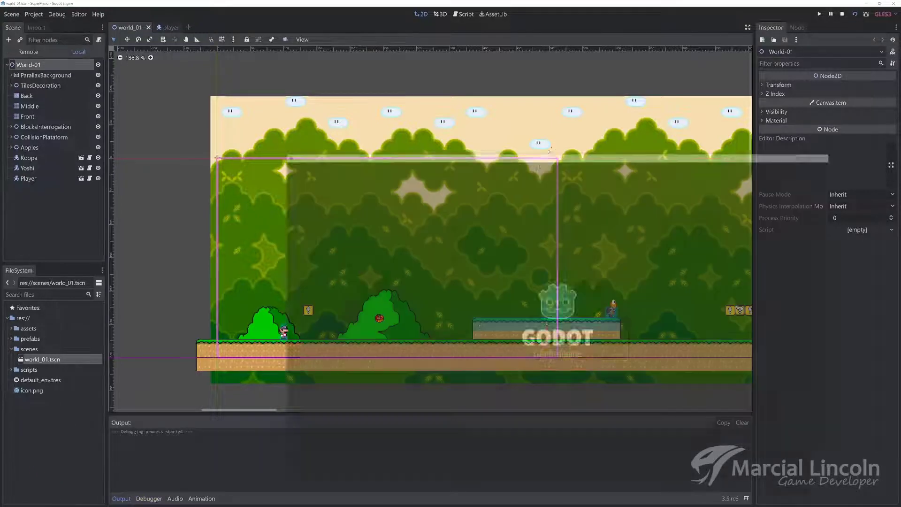
pyautogui.moveTo(568, 149); pyautogui.dragTo(486, 85)
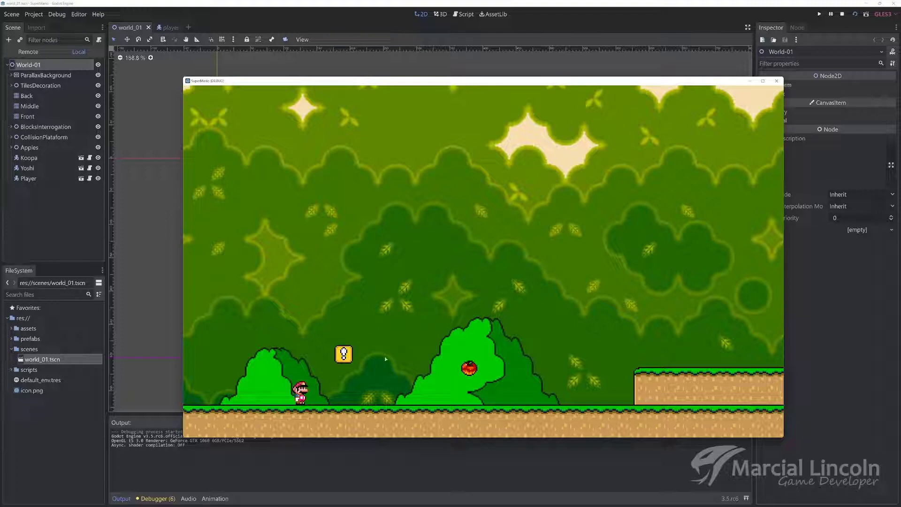
pyautogui.press('Left')
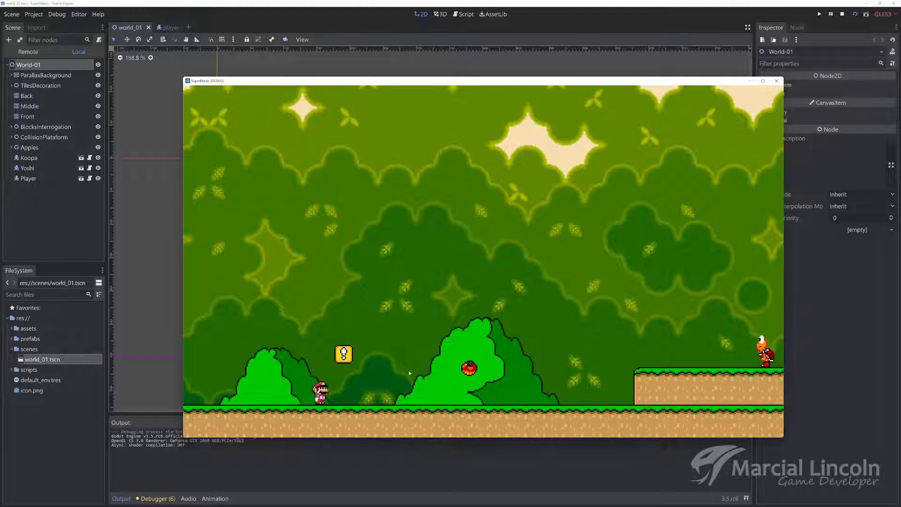
pyautogui.press('Right')
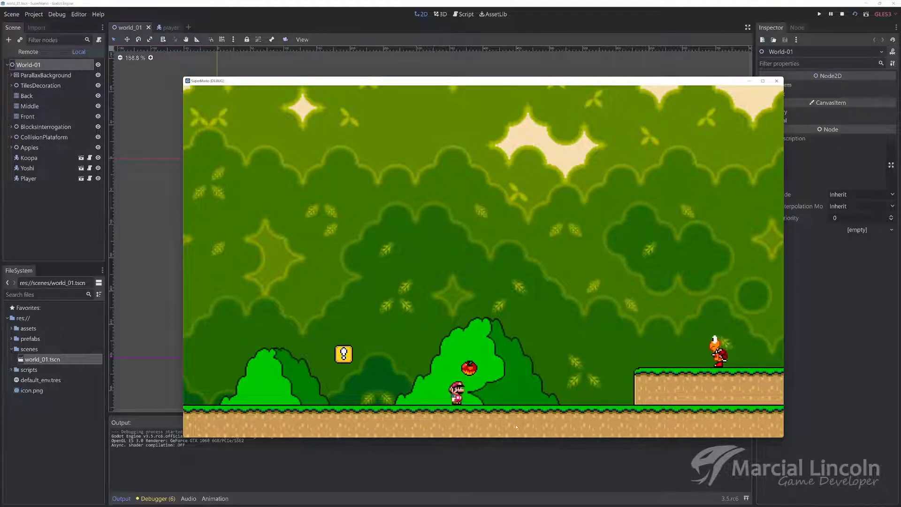
pyautogui.press('Right')
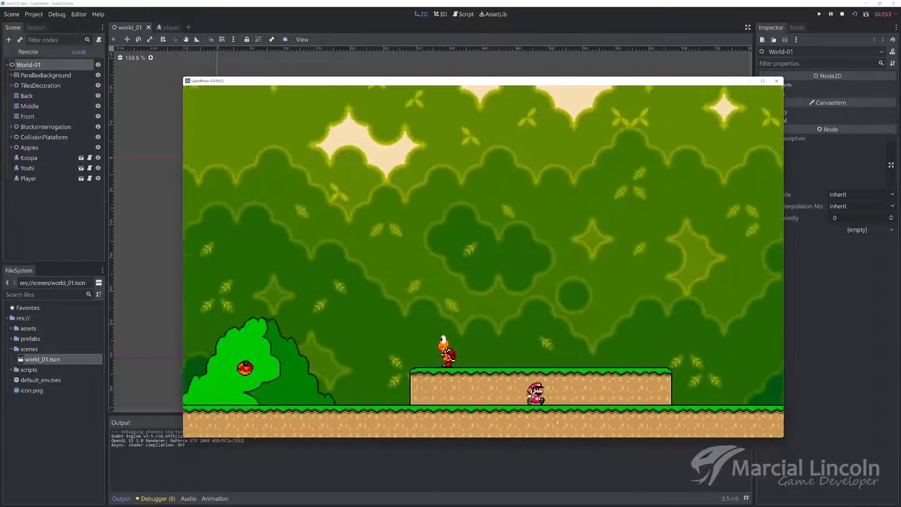
pyautogui.press('Left')
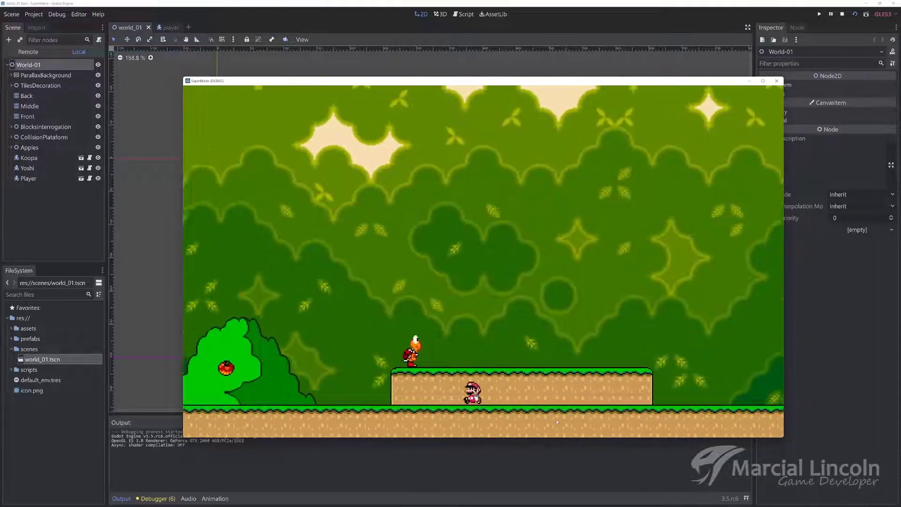
pyautogui.press('Left')
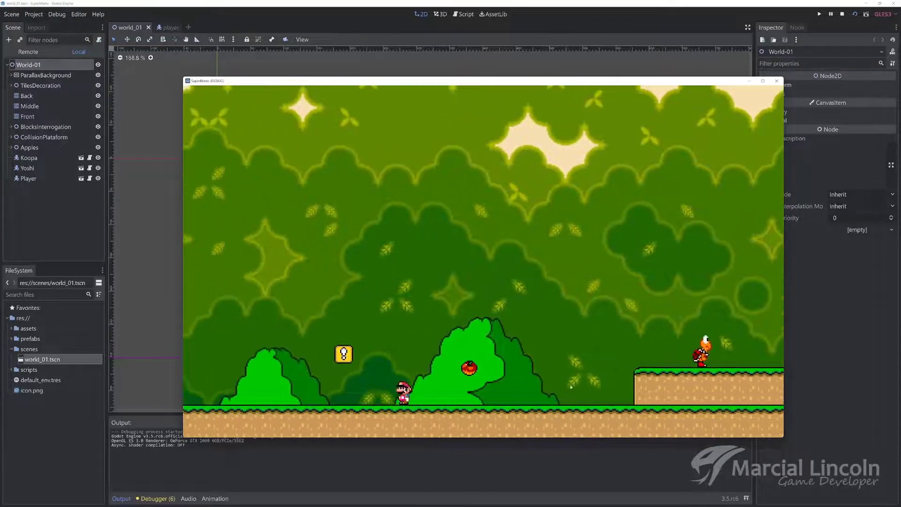
# Step: Jump Mario into the ? block, run right onto the raised platform, then stop the game
pyautogui.press('space')
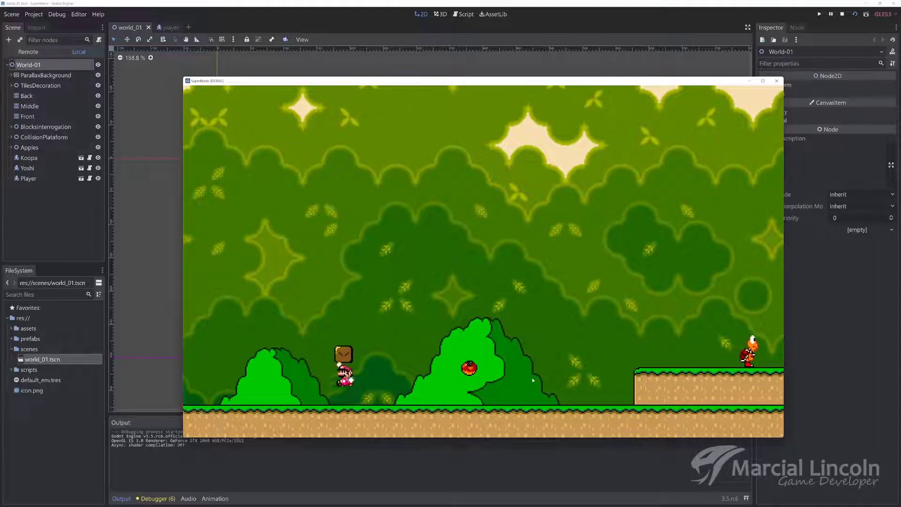
pyautogui.press('space')
pyautogui.press('Right')
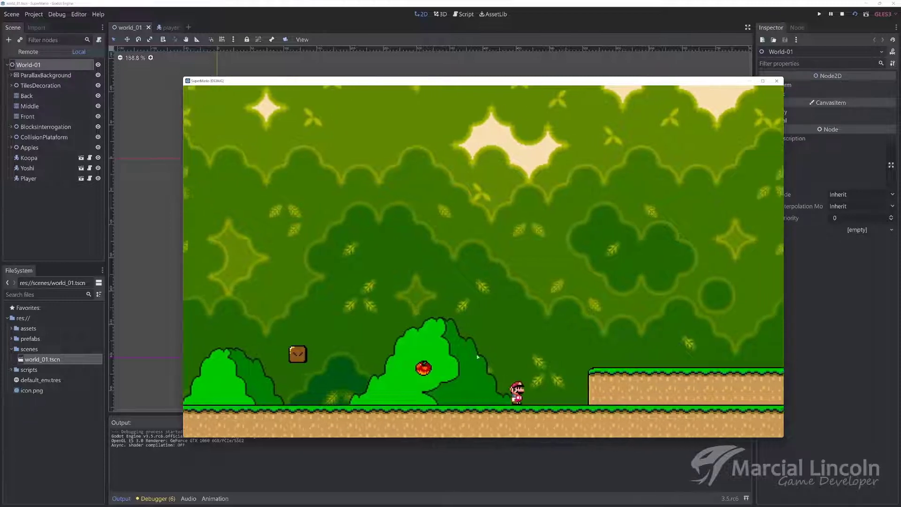
pyautogui.press('space')
pyautogui.press('space')
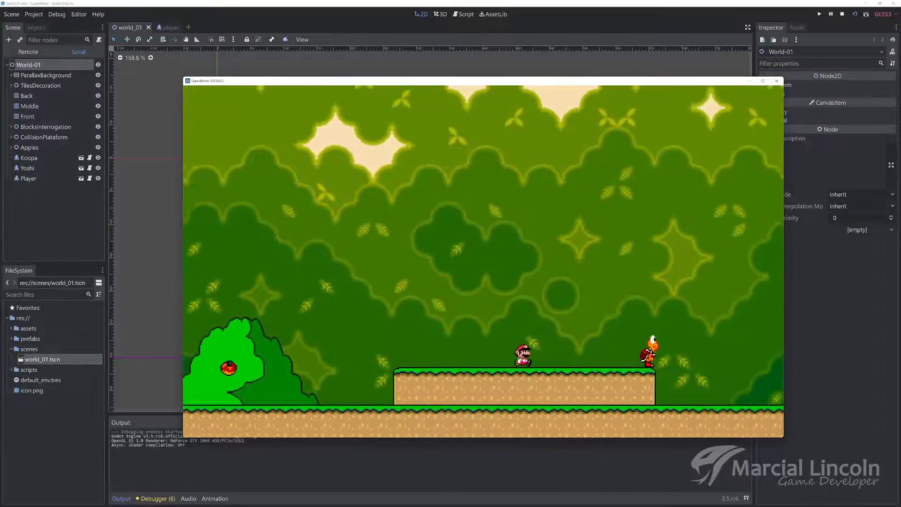
pyautogui.press('Right')
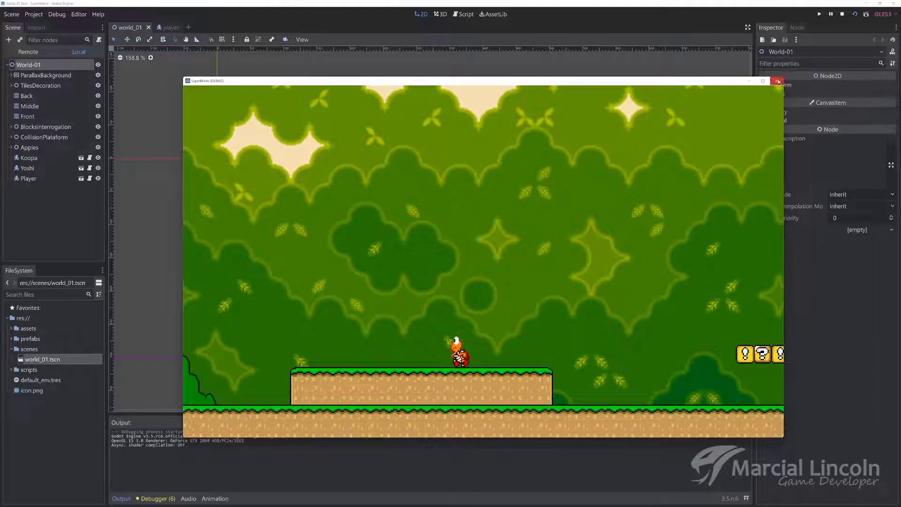
pyautogui.click(844, 15)
# Step: Relaunch the level, restart it with F5, and run right to stomp the Koopa into a shell
pyautogui.click(854, 14)
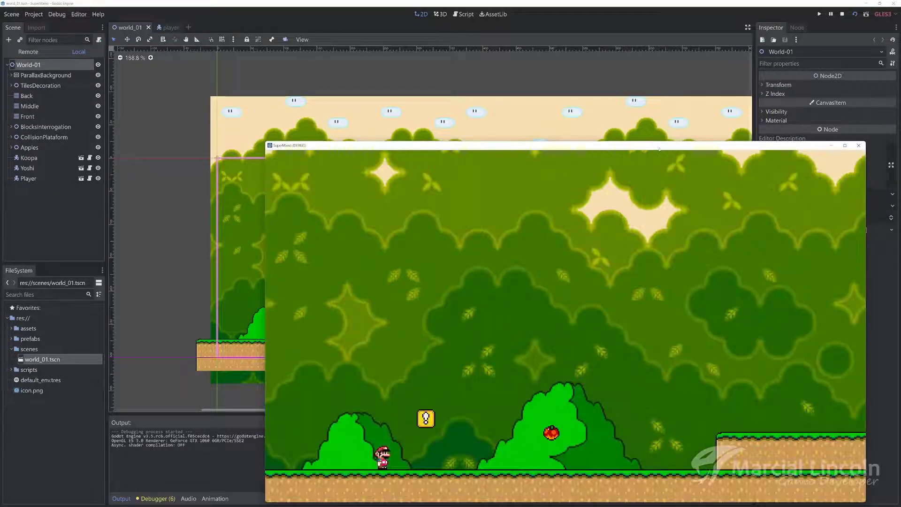
pyautogui.press('Right')
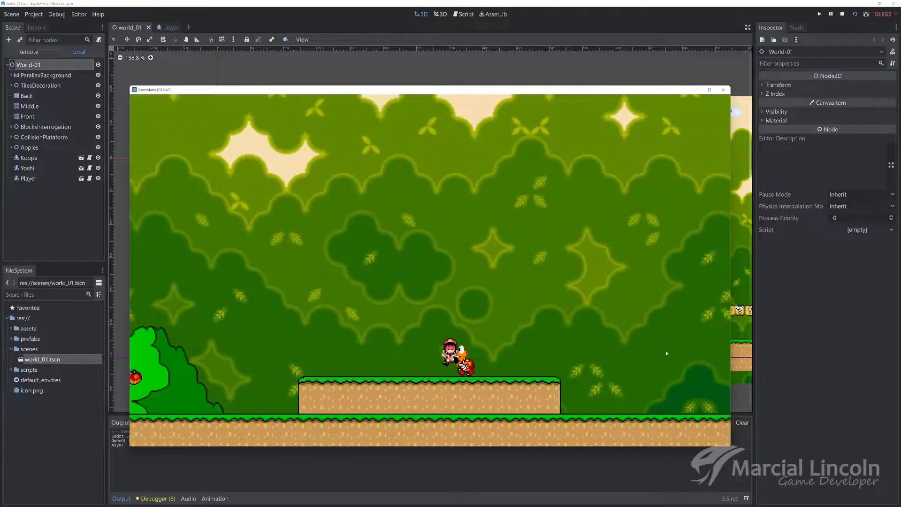
pyautogui.click(724, 89)
pyautogui.press('F5')
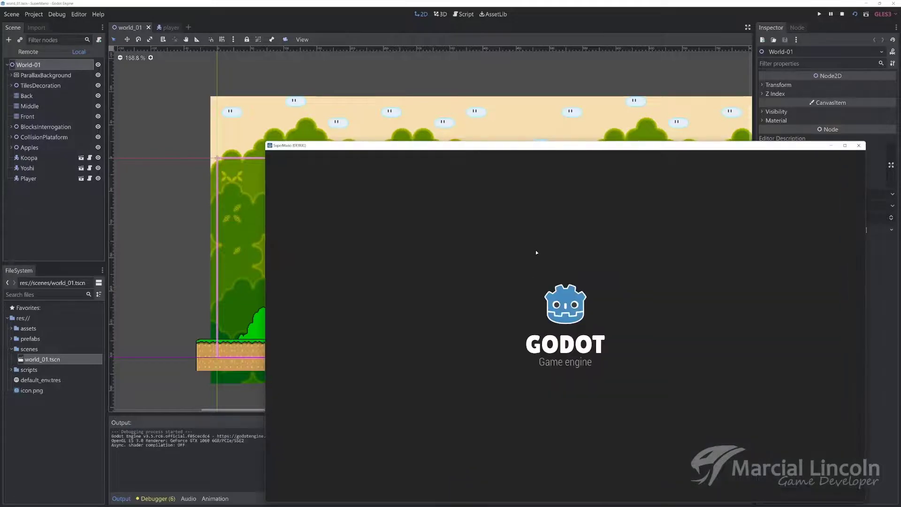
pyautogui.press('Right')
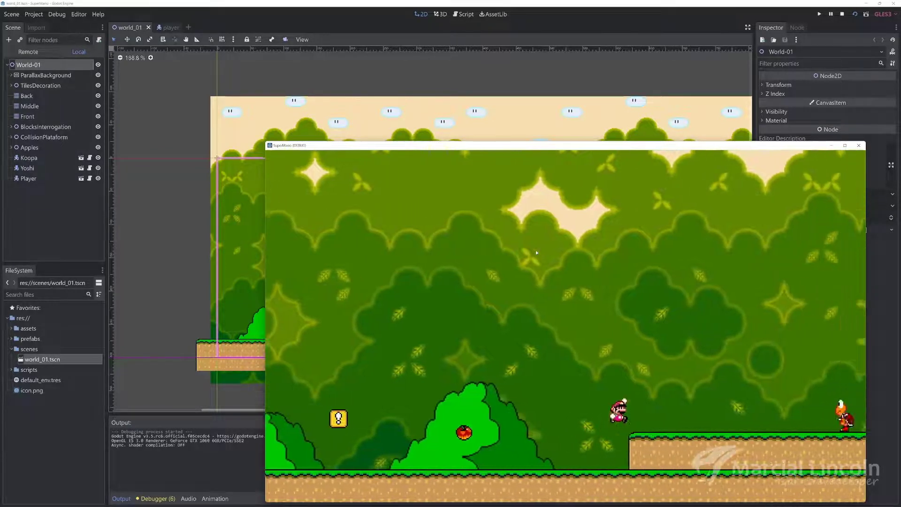
pyautogui.press('space')
pyautogui.press('Right')
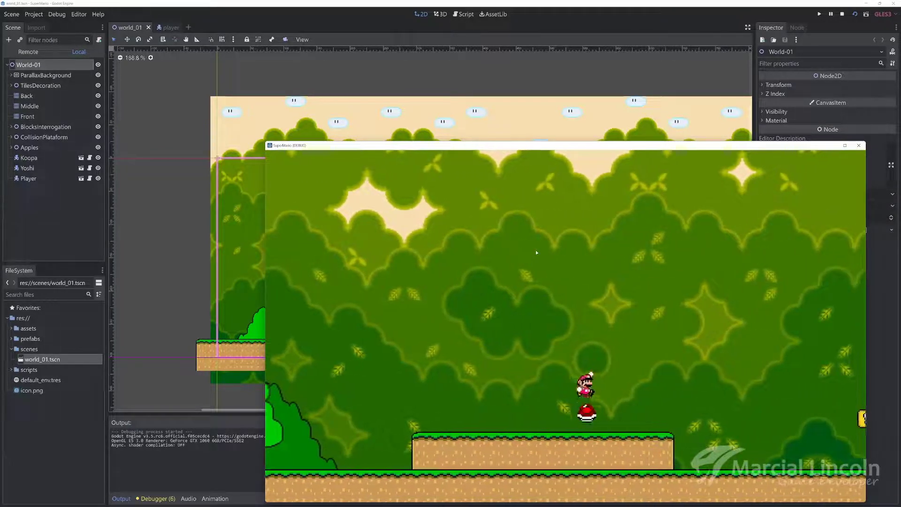
# Step: Restart the playtest, move the game window, and jump Mario onto the platform to stomp the Koopa
pyautogui.click(854, 149)
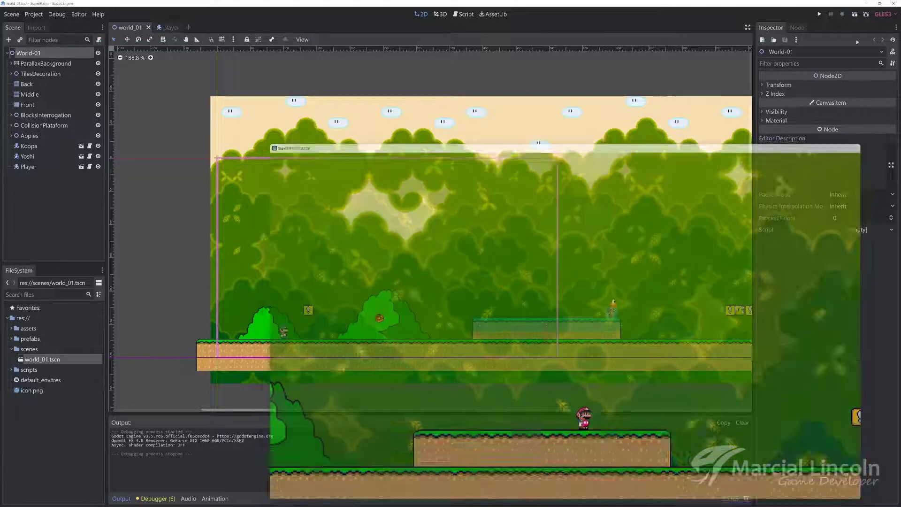
pyautogui.press('F5')
pyautogui.moveTo(608, 153); pyautogui.dragTo(547, 100)
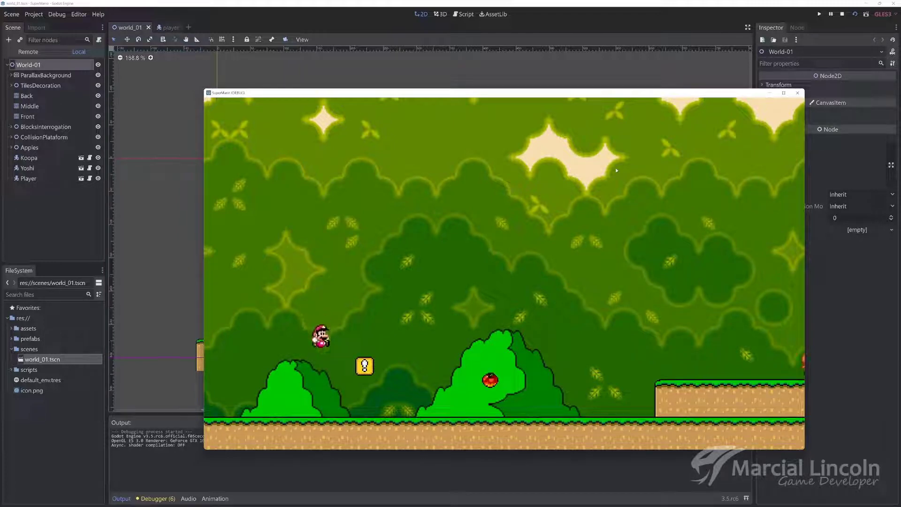
pyautogui.press('Right')
pyautogui.press('space')
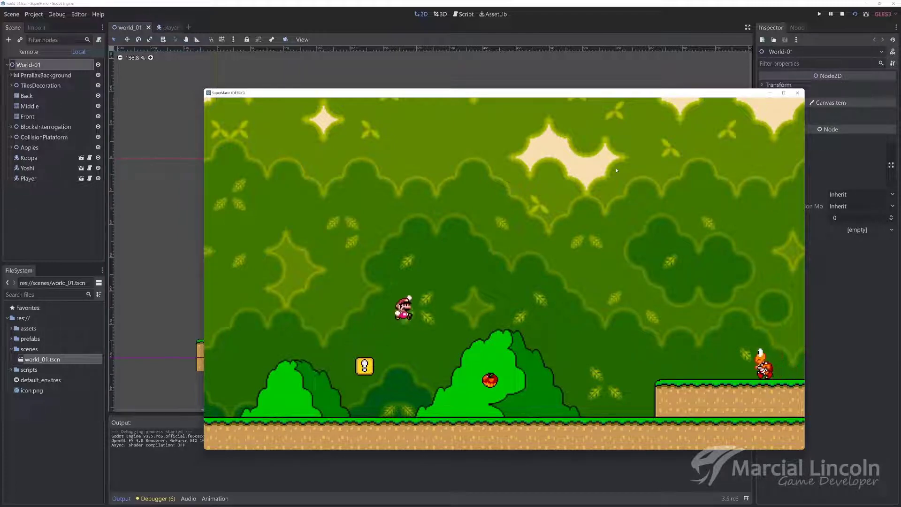
pyautogui.press('Right')
pyautogui.press('space')
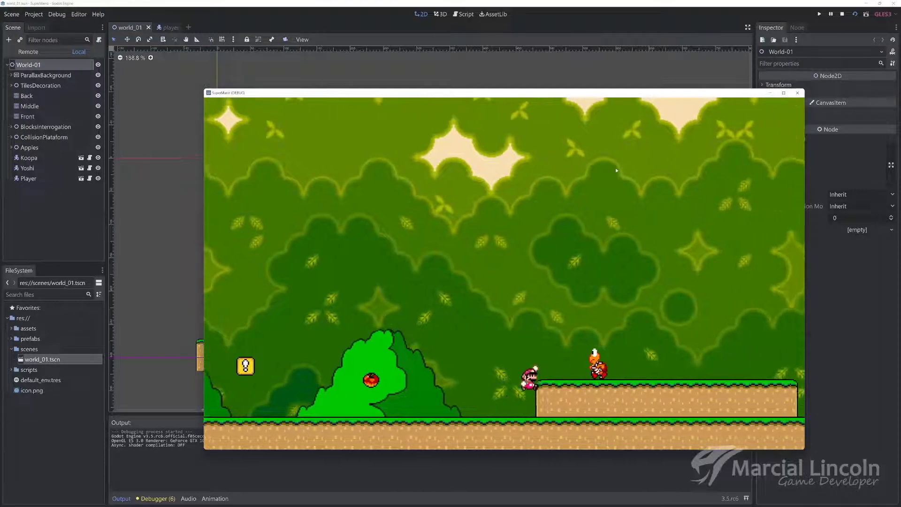
pyautogui.press('space')
pyautogui.press('Right')
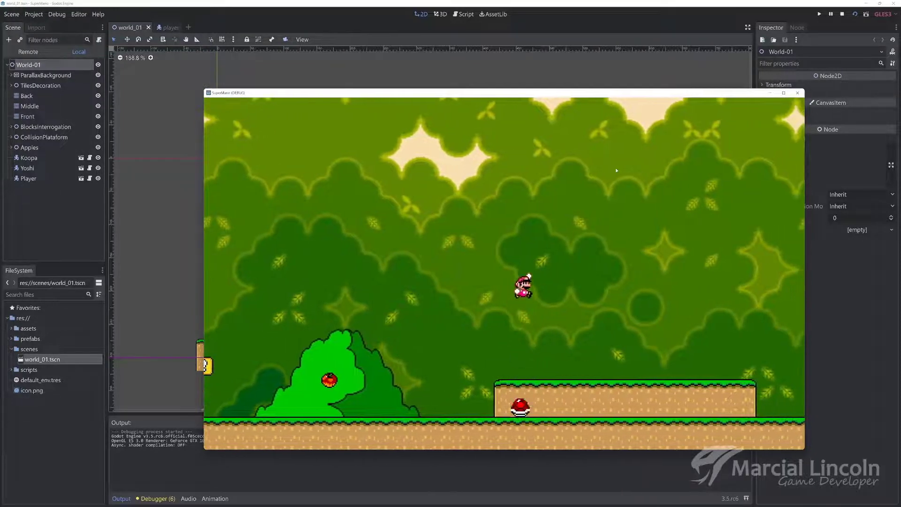
# Step: Run Mario to Yoshi, mount him, dismount, and mount again
pyautogui.press('Right')
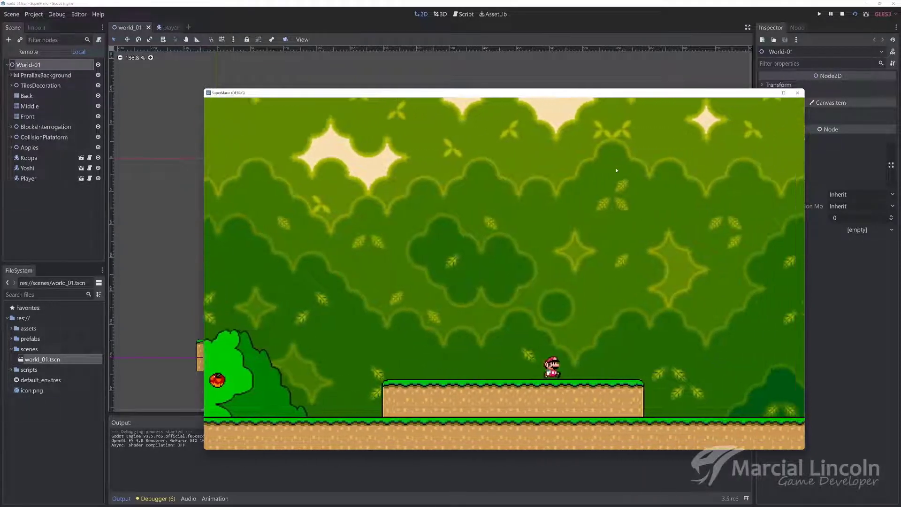
pyautogui.press('Right')
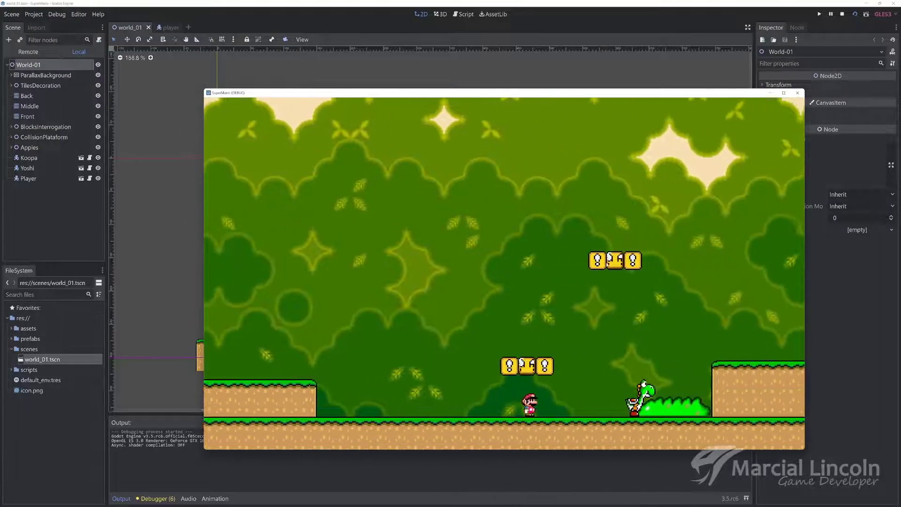
pyautogui.press('Right')
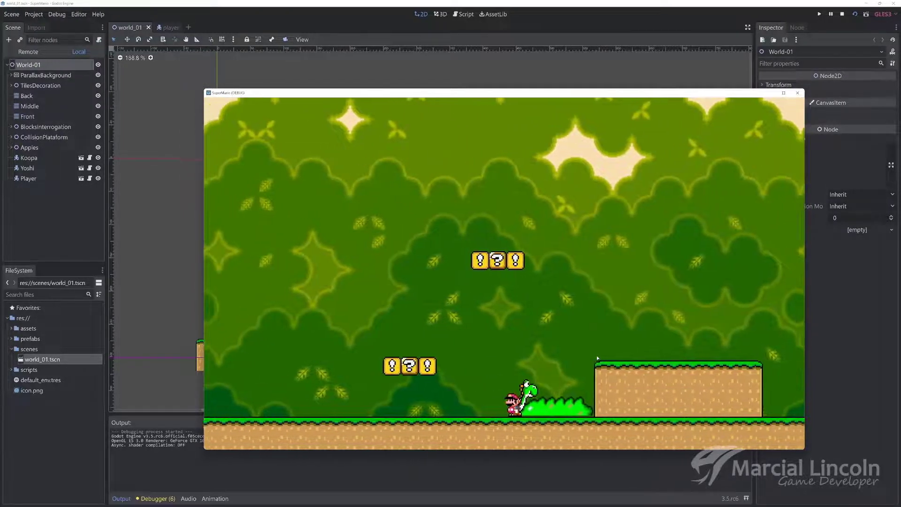
pyautogui.press('space')
pyautogui.press('Left')
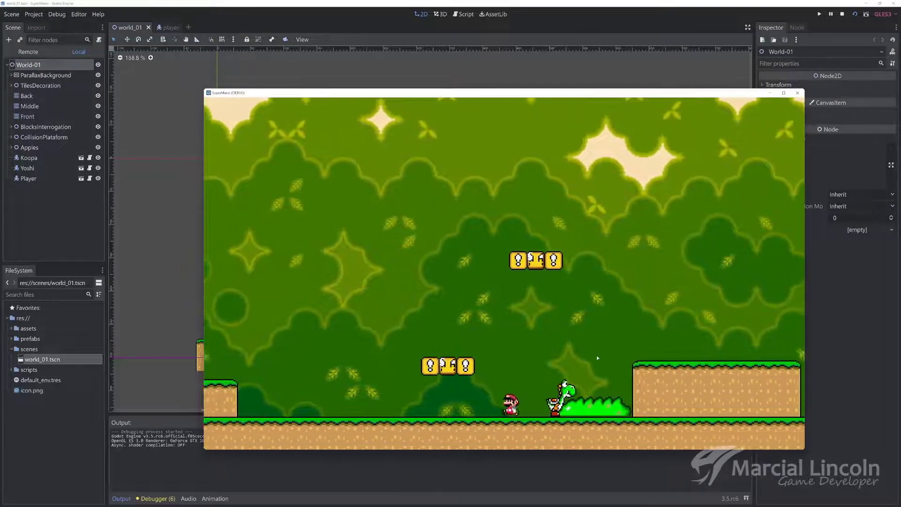
pyautogui.press('Right')
pyautogui.press('space')
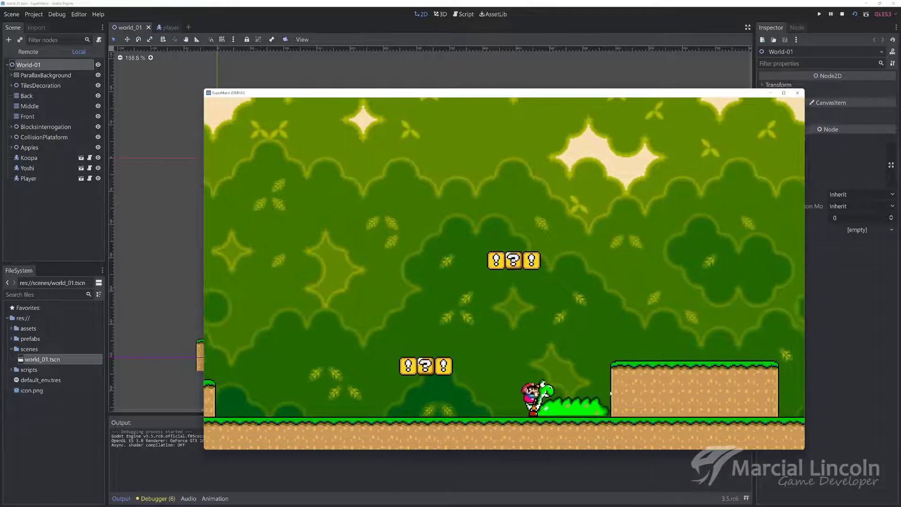
# Step: Ride Yoshi back and forth, jumping beside the lower ? blocks
pyautogui.press('Right')
pyautogui.press('Left')
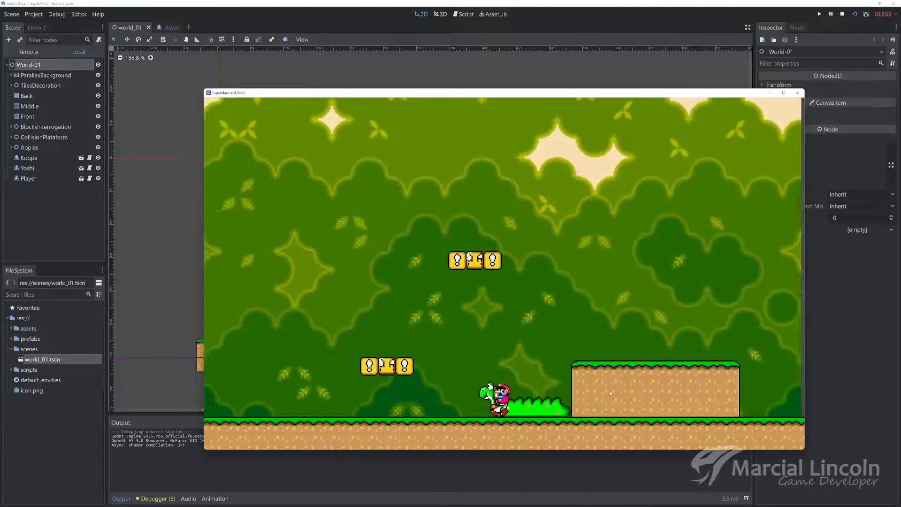
pyautogui.press('space')
pyautogui.press('Left')
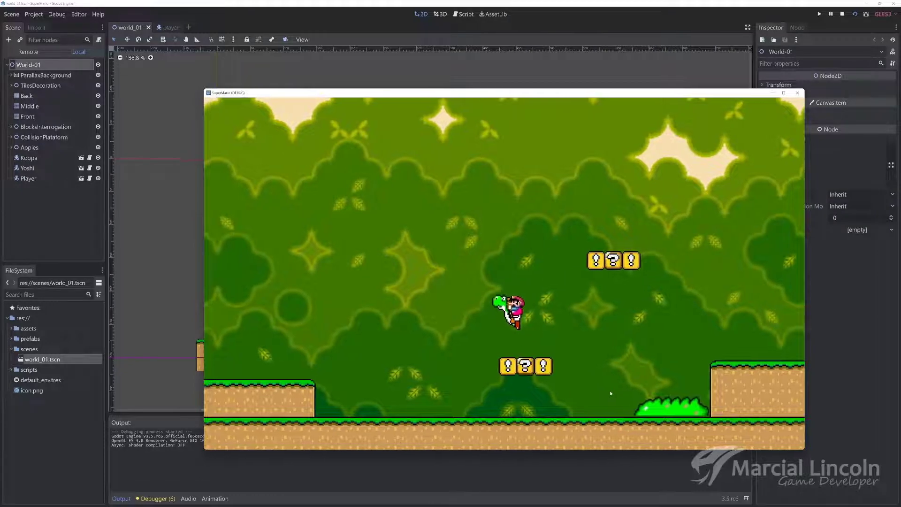
pyautogui.press('Right')
pyautogui.press('space')
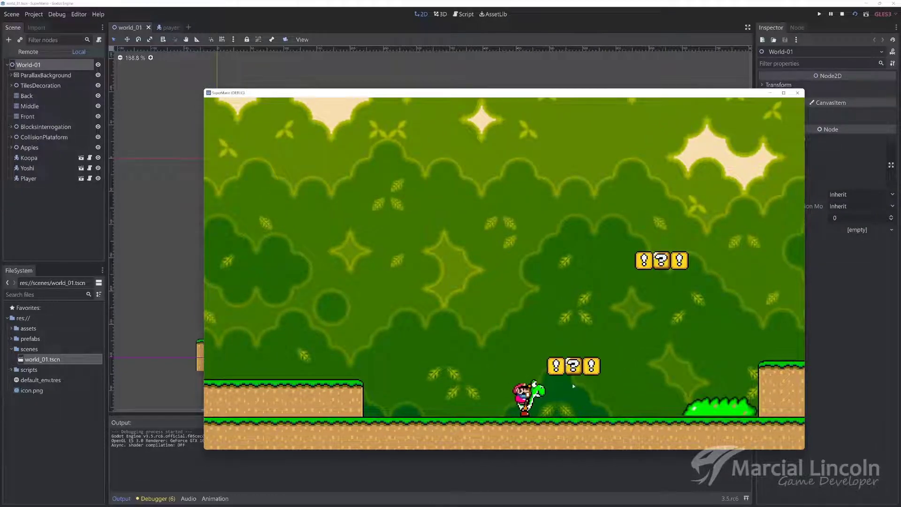
pyautogui.press('space')
pyautogui.press('Left')
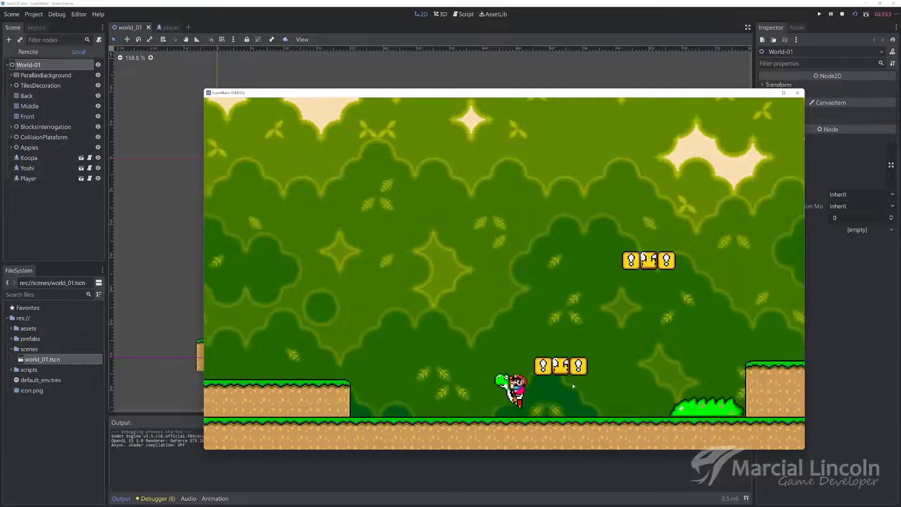
pyautogui.press('Right')
pyautogui.press('space')
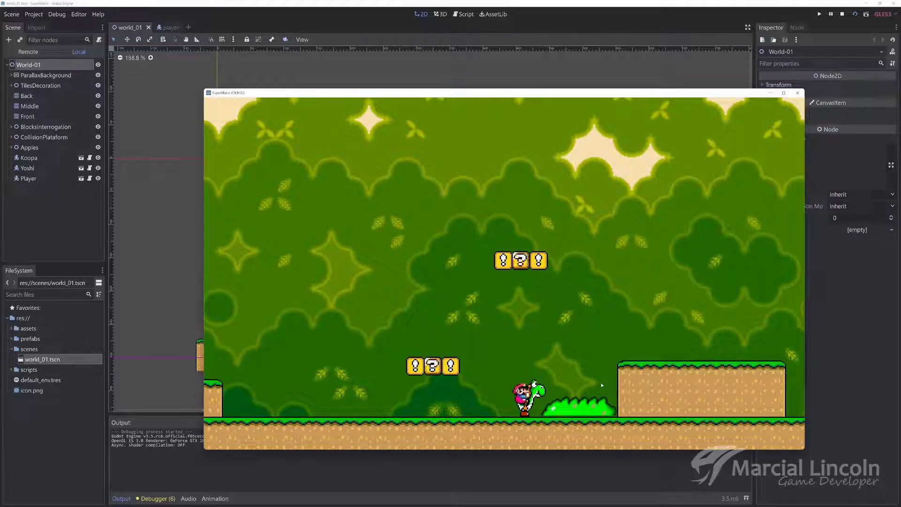
# Step: Jump Mario off Yoshi, land back on him, and ride onto the lower ? blocks
pyautogui.press('Left')
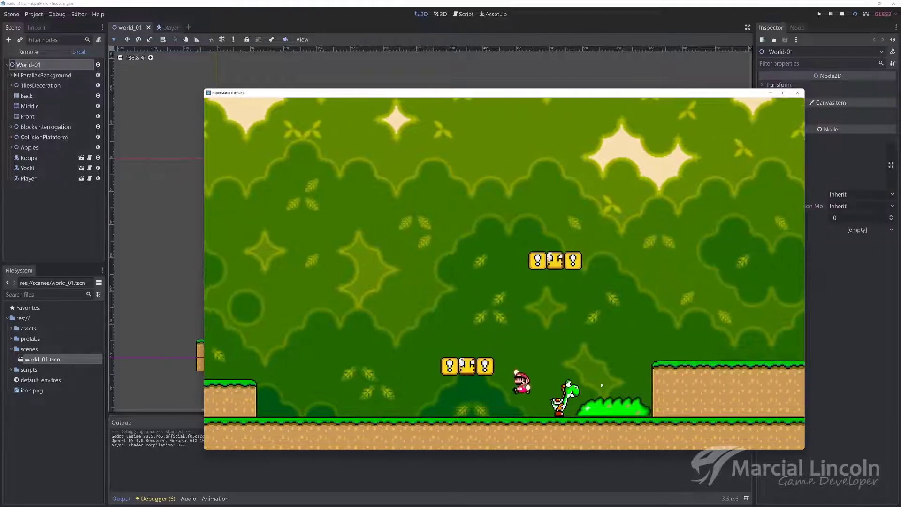
pyautogui.press('space')
pyautogui.press('space')
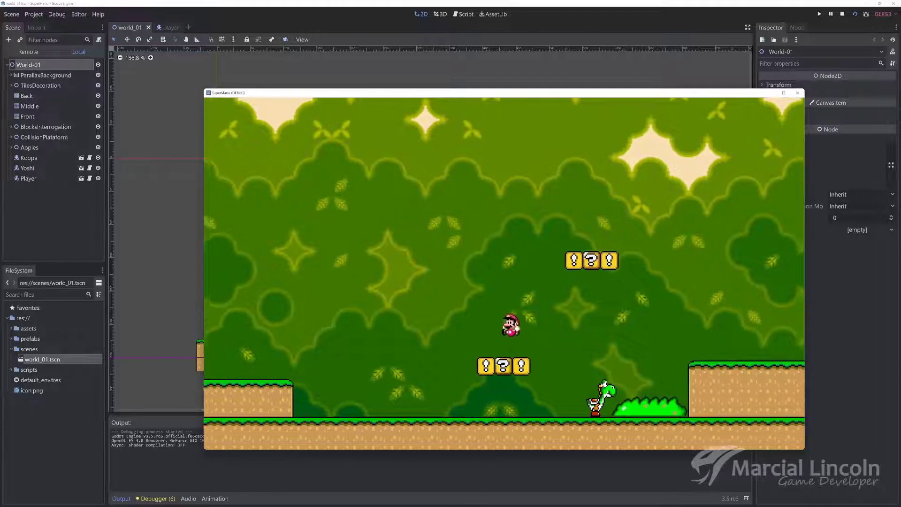
pyautogui.press('space')
pyautogui.press('Right')
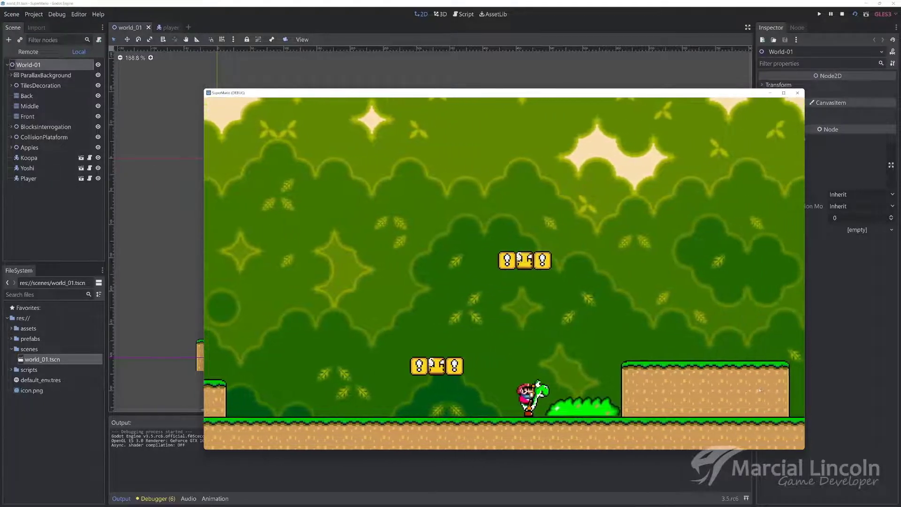
pyautogui.press('Left')
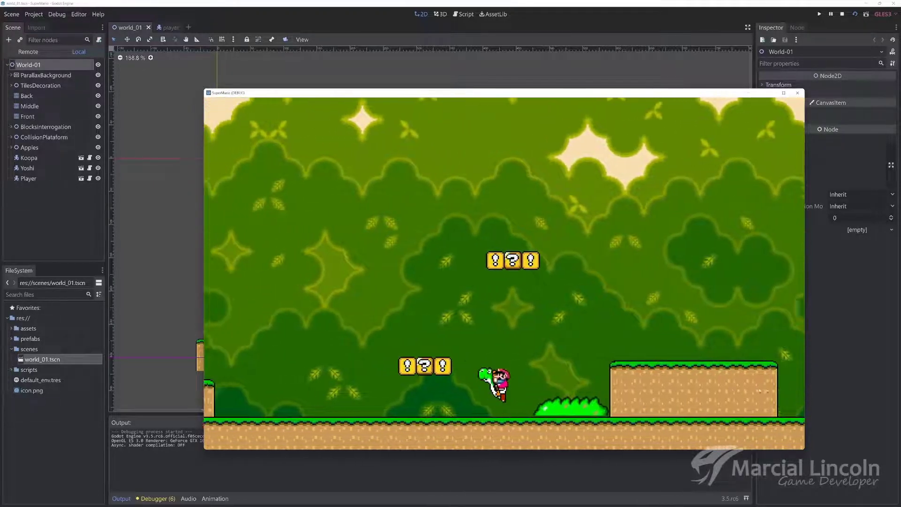
pyautogui.press('space')
pyautogui.press('Right')
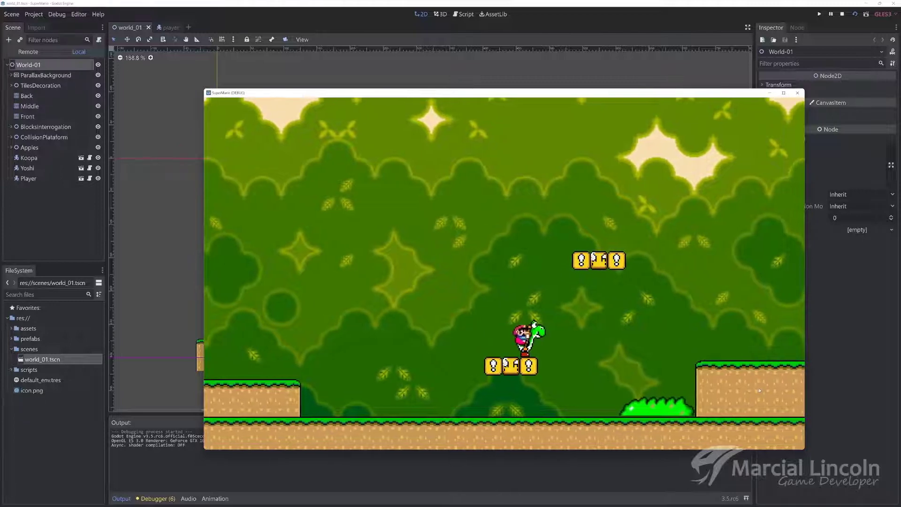
# Step: Leap Mario onto the upper blocks, drop back onto Yoshi, and ride onto the raised platform
pyautogui.press('space')
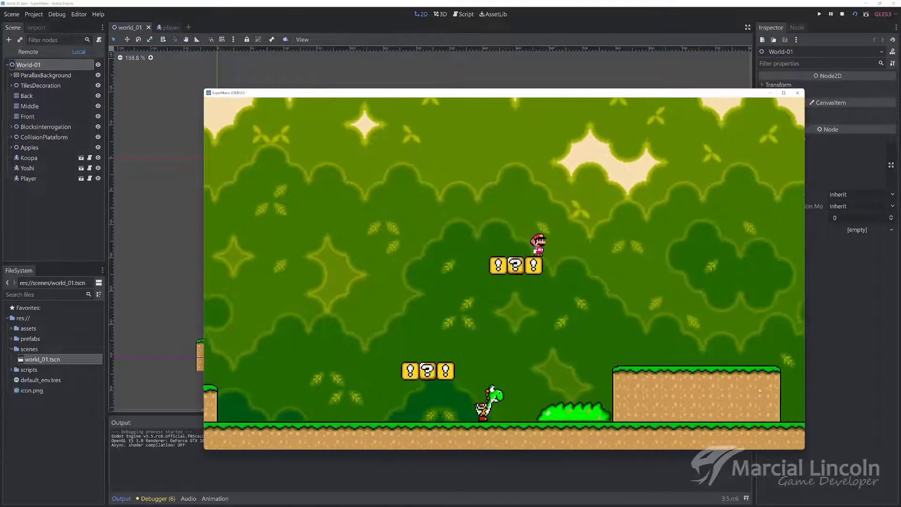
pyautogui.press('space')
pyautogui.press('Left')
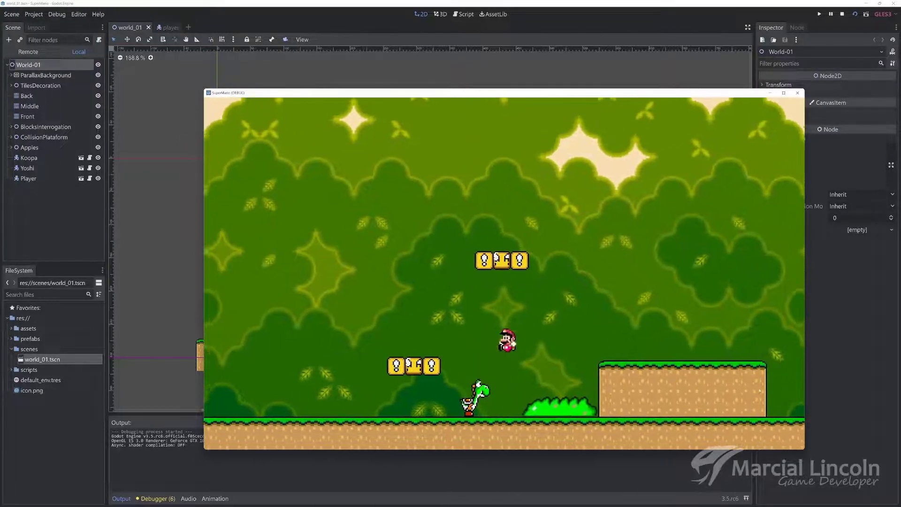
pyautogui.press('Right')
pyautogui.press('space')
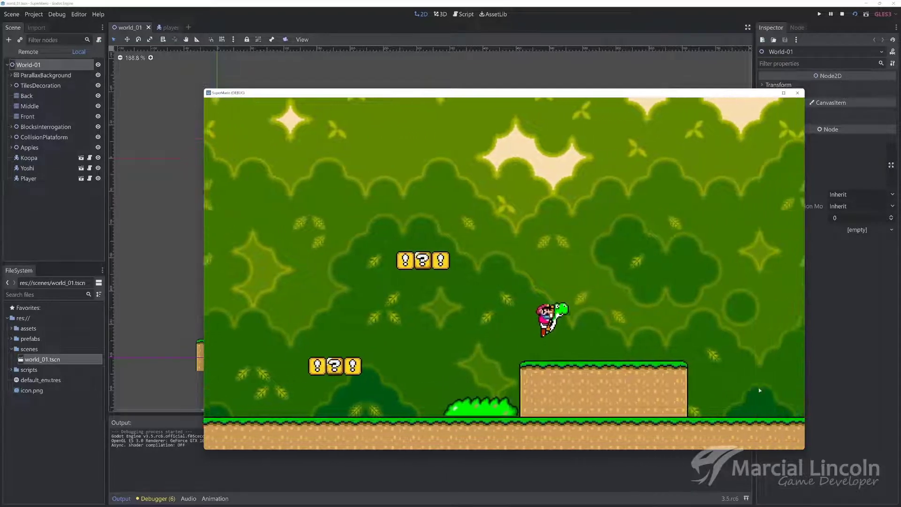
pyautogui.press('Left')
# Step: Dismount Yoshi off the platform, remount, and leap Mario onto the upper ? blocks
pyautogui.press('space')
pyautogui.press('space')
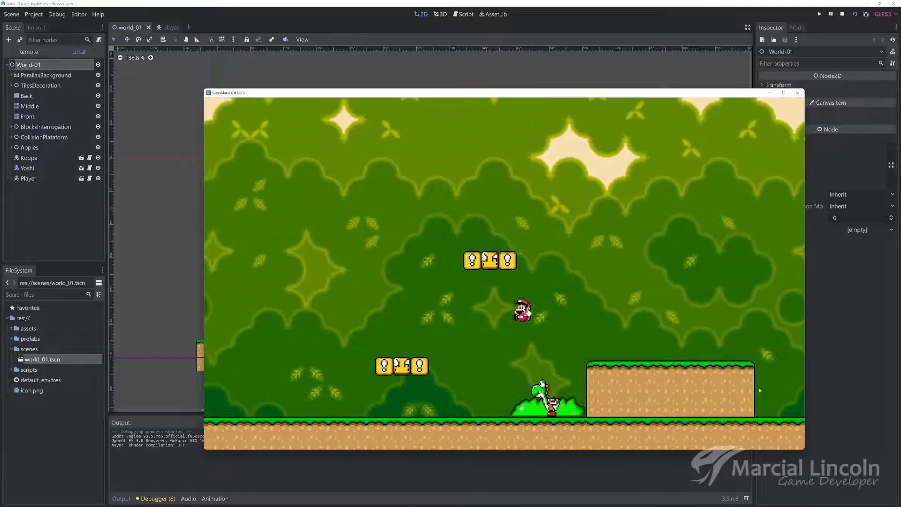
pyautogui.press('space')
pyautogui.press('Right')
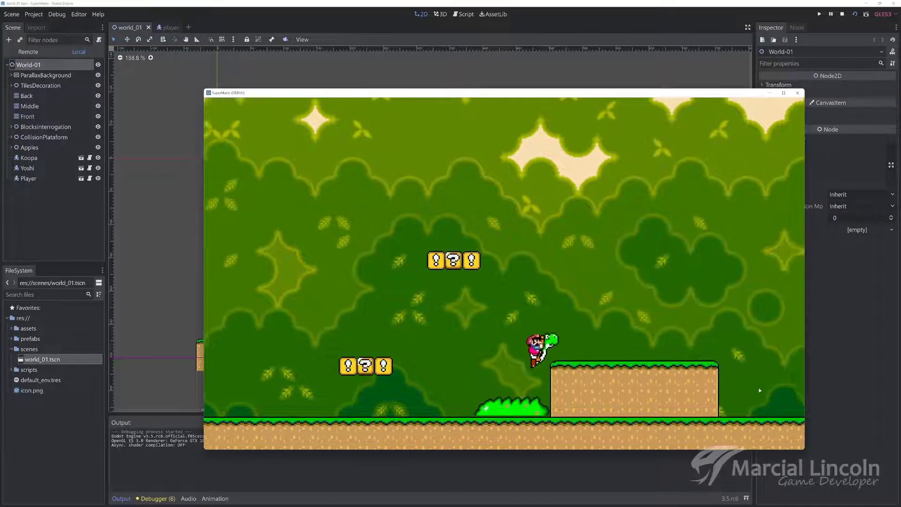
pyautogui.press('space')
pyautogui.press('Left')
pyautogui.press('space')
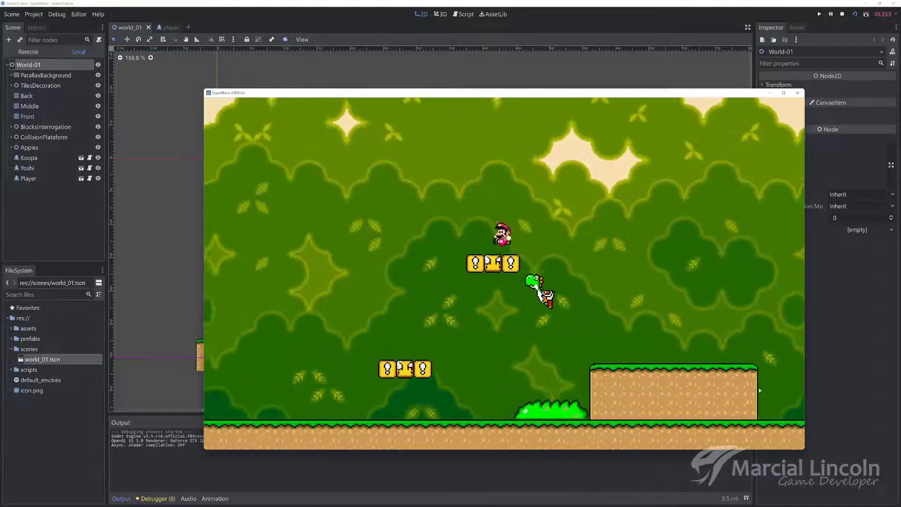
# Step: Walk Mario off the upper blocks and bump the lower ? blocks from below for coins
pyautogui.press('Left')
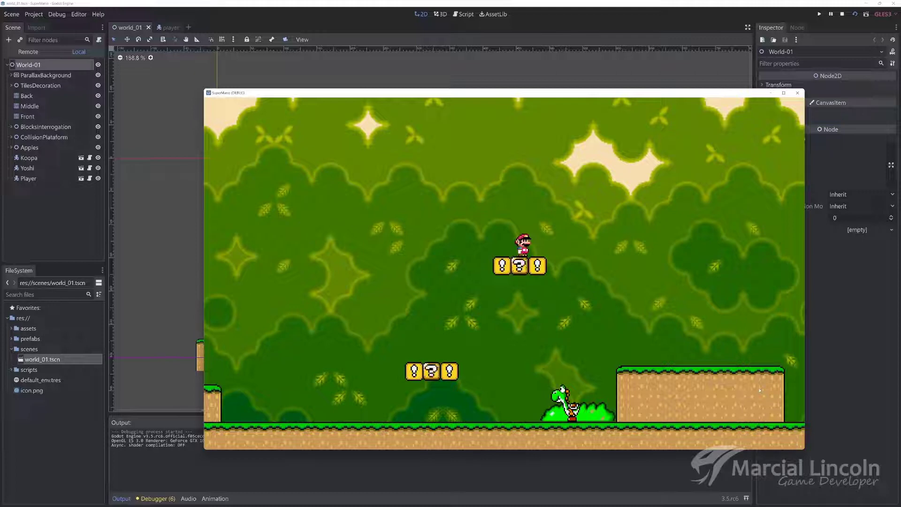
pyautogui.press('Left')
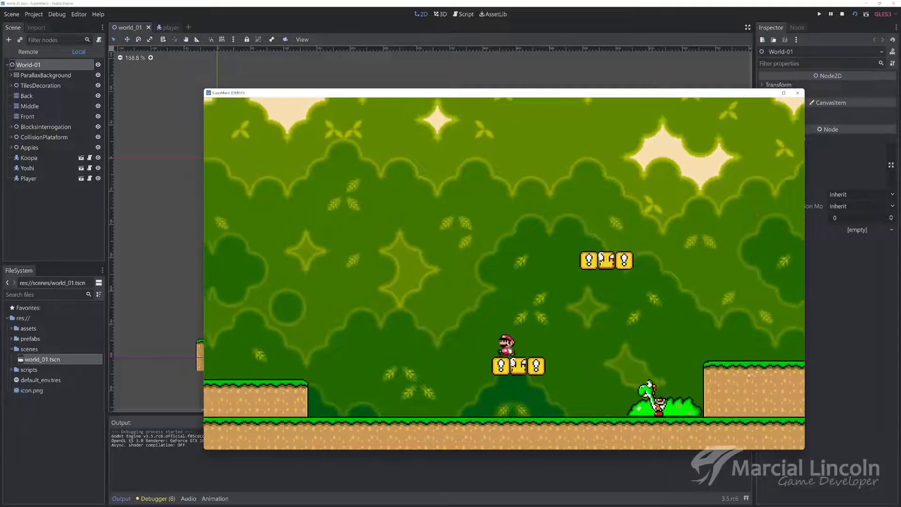
pyautogui.press('Left')
pyautogui.press('space')
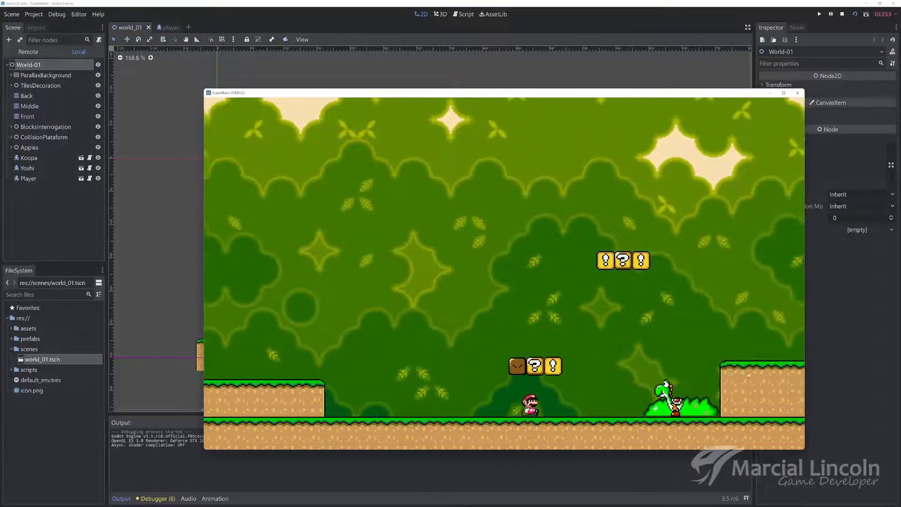
pyautogui.press('Right')
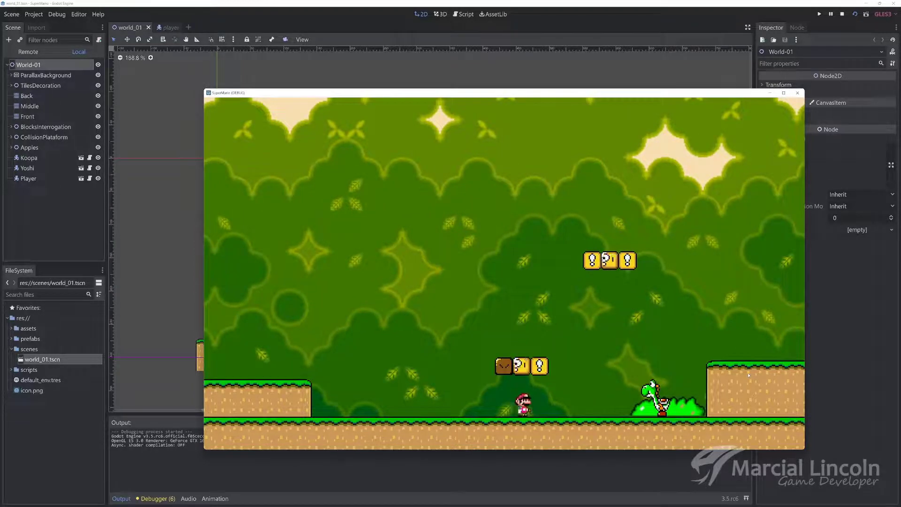
pyautogui.press('space')
pyautogui.press('space')
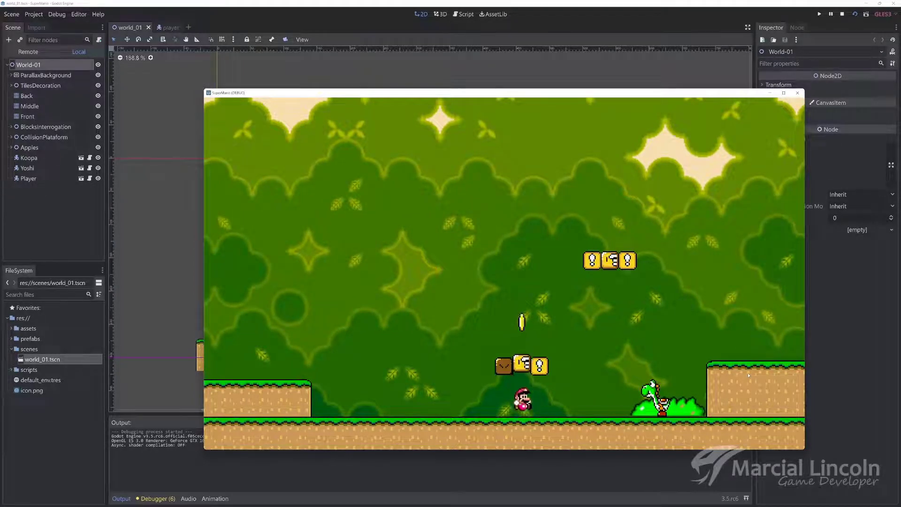
pyautogui.press('Right')
pyautogui.press('space')
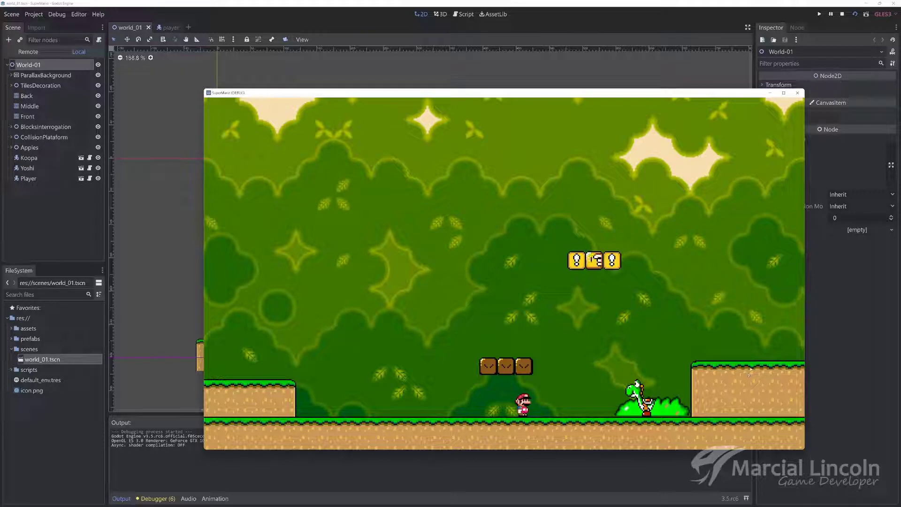
# Step: Close the game window and zoom the 2D canvas in on Yoshi
pyautogui.click(798, 93)
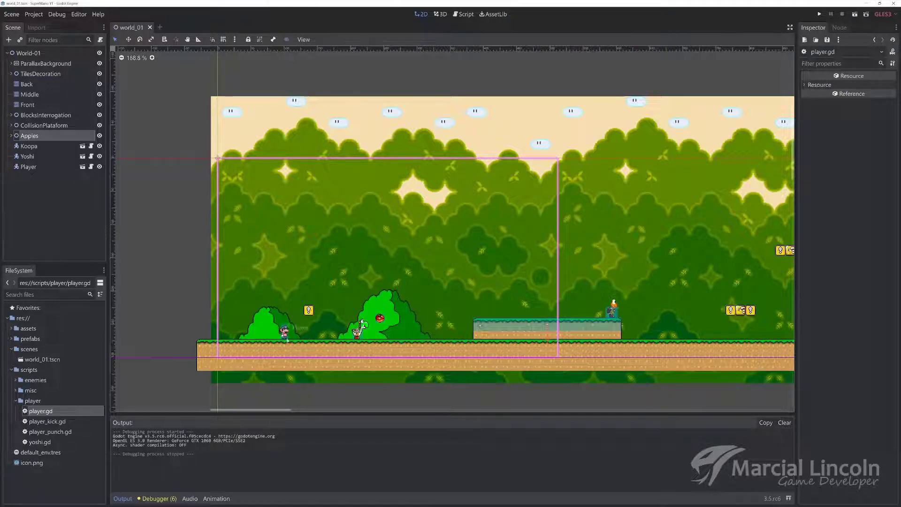
pyautogui.scroll(2, 357, 332)
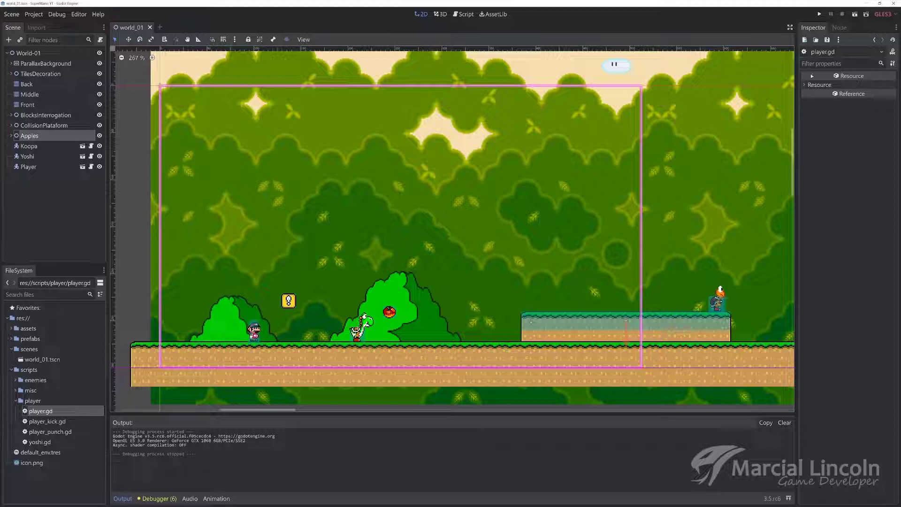
# Step: Launch the level, move the game window aside, and jump Mario and Yoshi around the bush
pyautogui.click(855, 15)
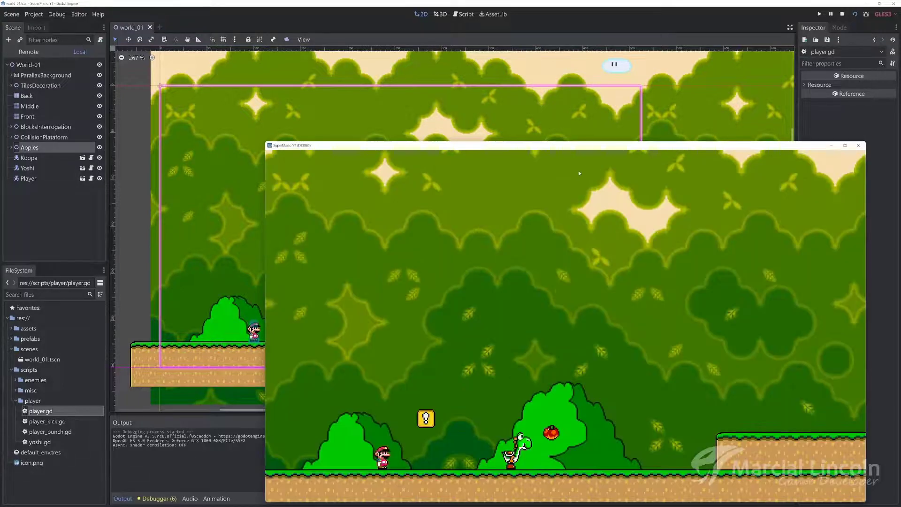
pyautogui.moveTo(589, 149); pyautogui.dragTo(504, 87)
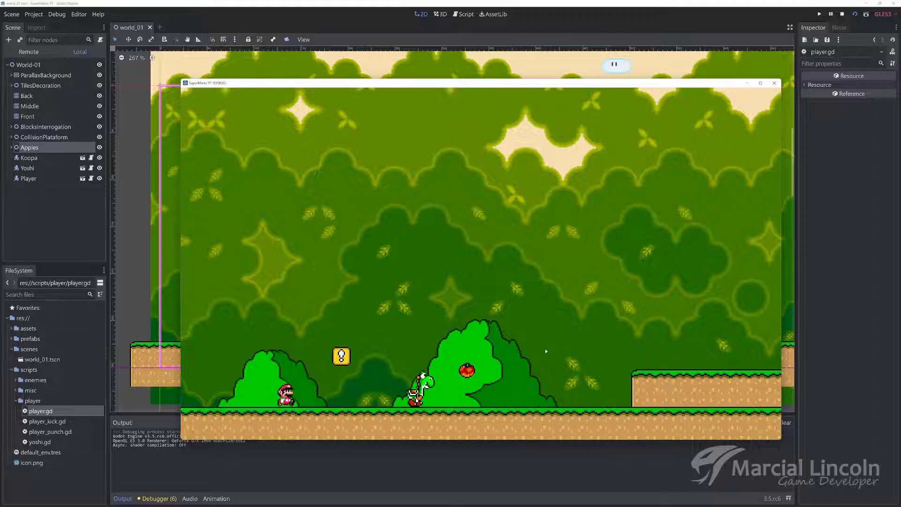
pyautogui.press('space')
pyautogui.press('space')
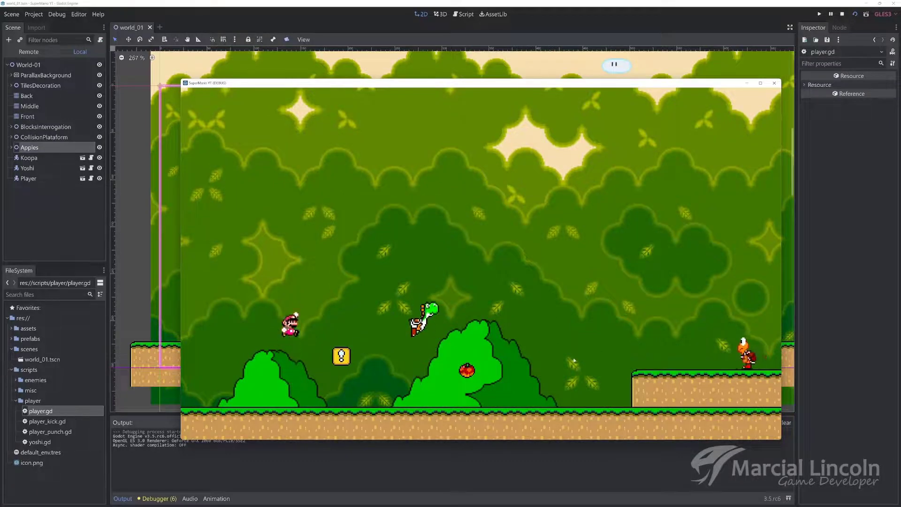
pyautogui.press('Right')
pyautogui.press('Right')
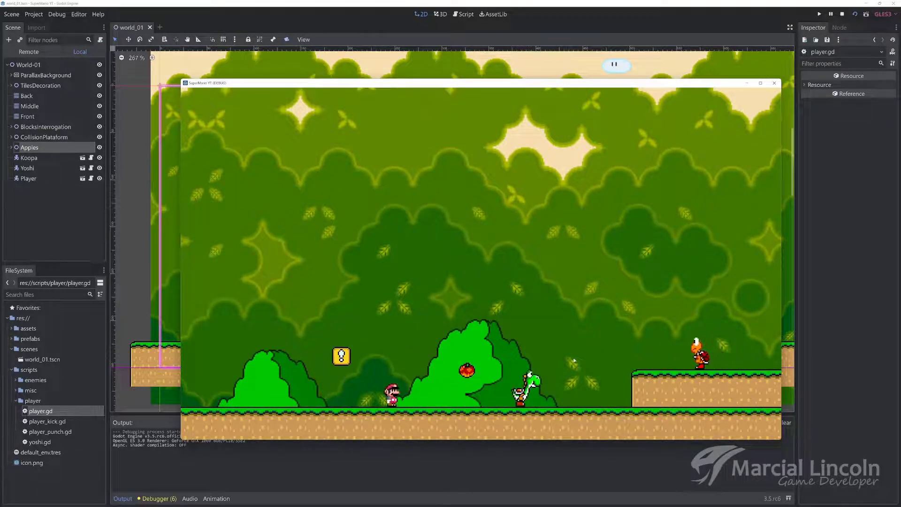
pyautogui.press('Left')
pyautogui.press('space')
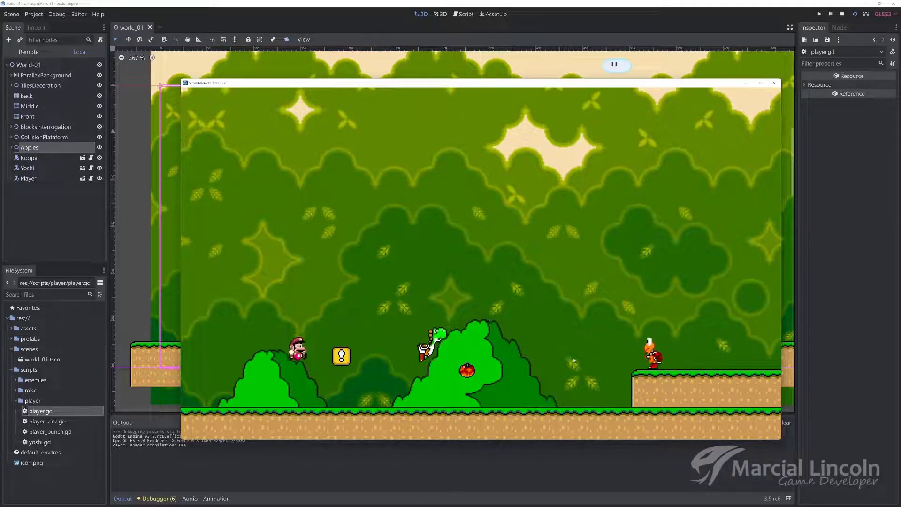
# Step: Run Mario right and left, jumping in place and up onto the ? block
pyautogui.press('Right')
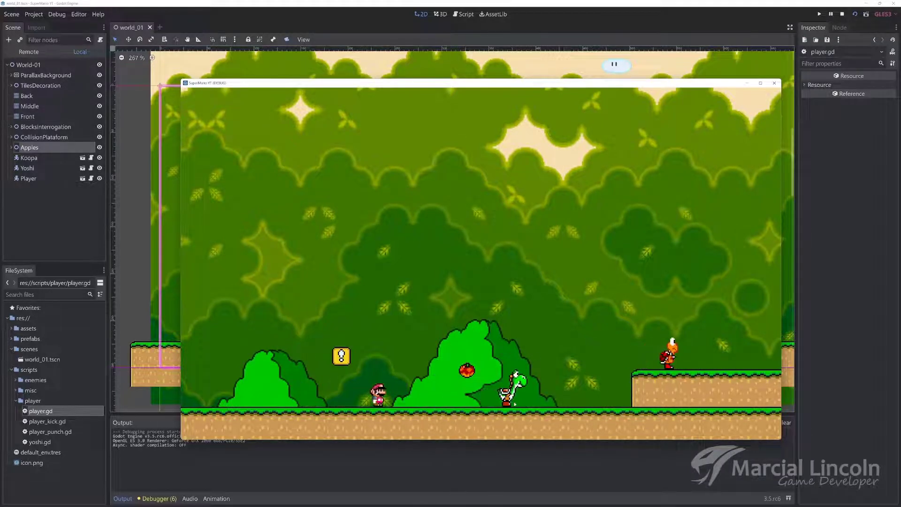
pyautogui.press('Left')
pyautogui.press('space')
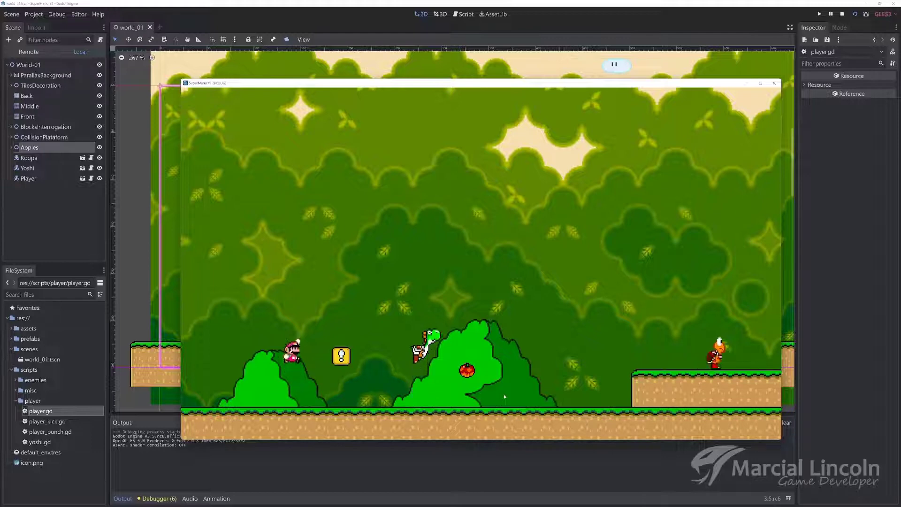
pyautogui.press('space')
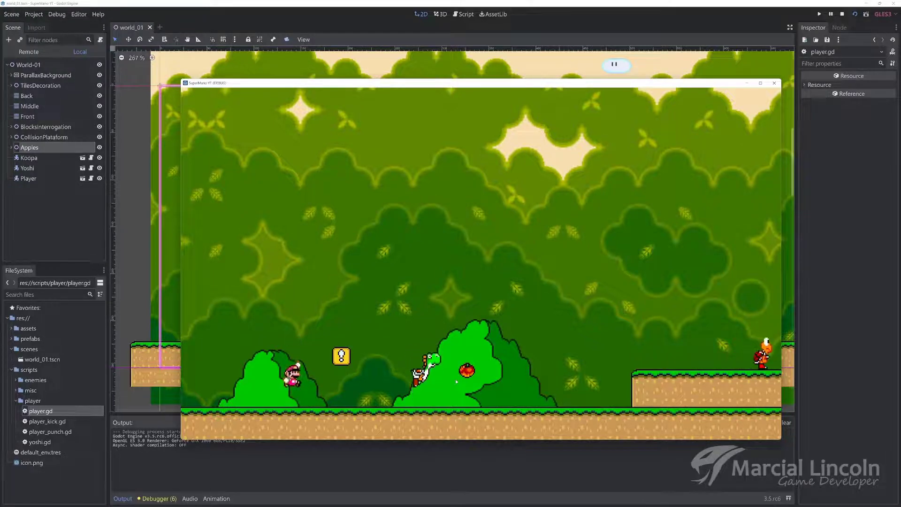
pyautogui.press('space')
pyautogui.press('Right')
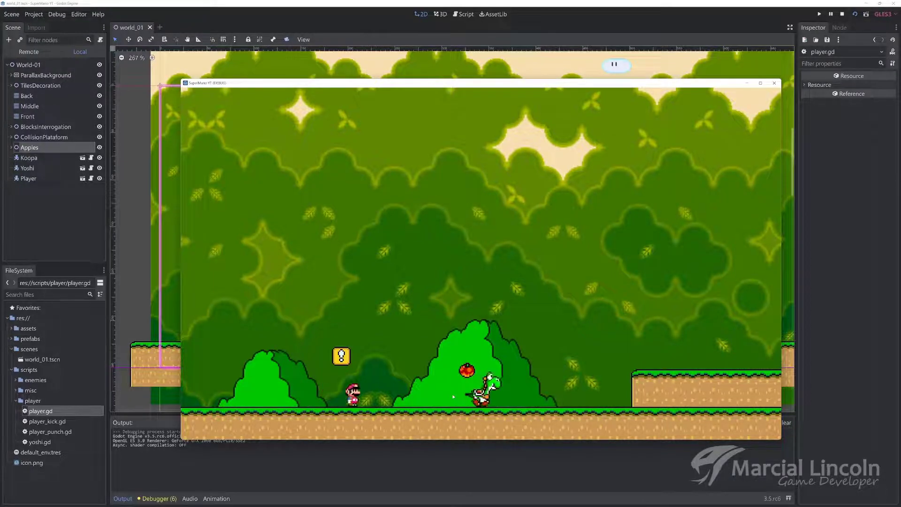
pyautogui.press('space')
pyautogui.press('Left')
# Step: Hop Mario on and off the ? block, then stop the game
pyautogui.press('space')
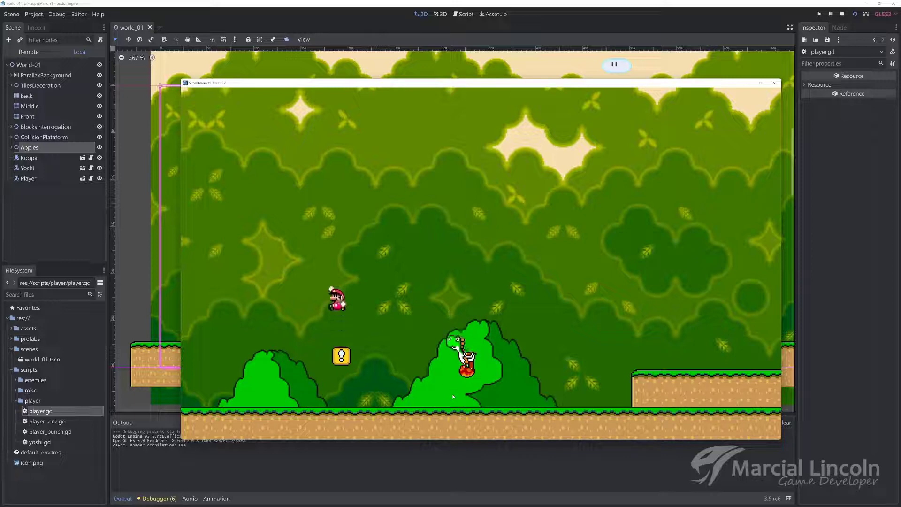
pyautogui.press('Left')
pyautogui.press('space')
pyautogui.press('Right')
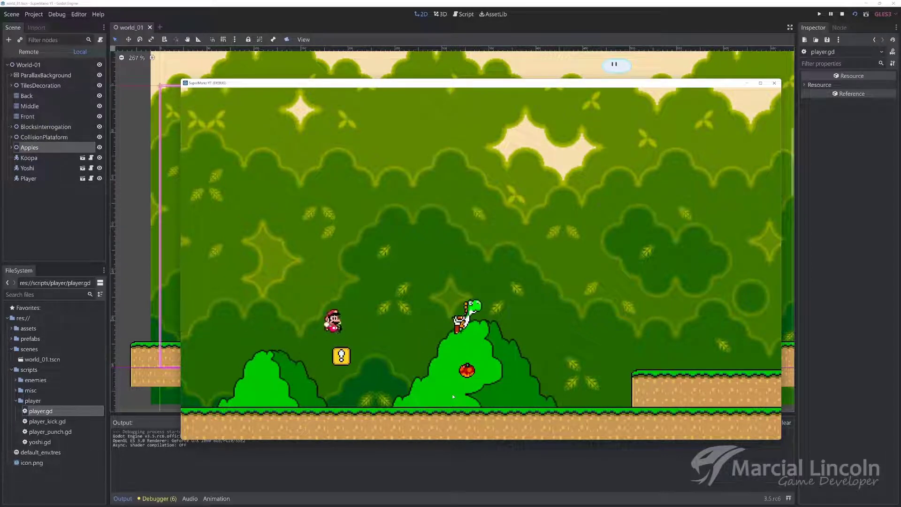
pyautogui.press('space')
pyautogui.press('Left')
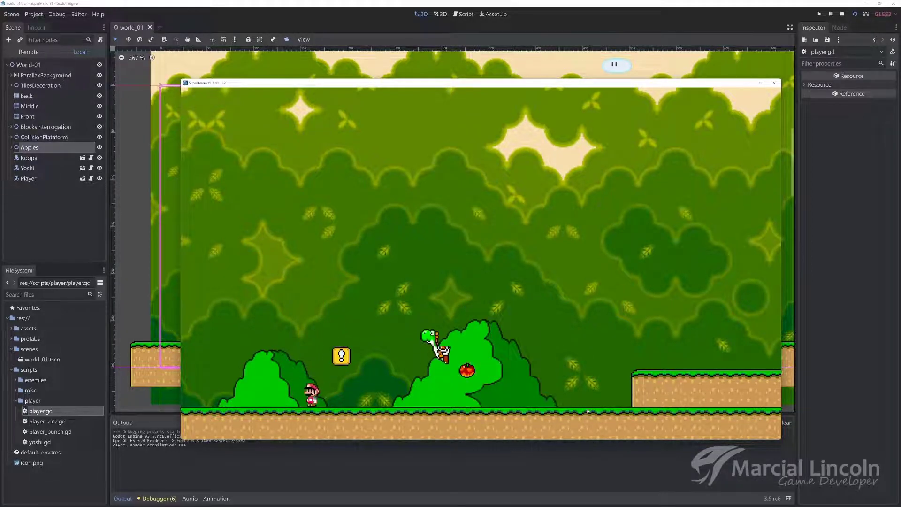
pyautogui.press('space')
pyautogui.press('Right')
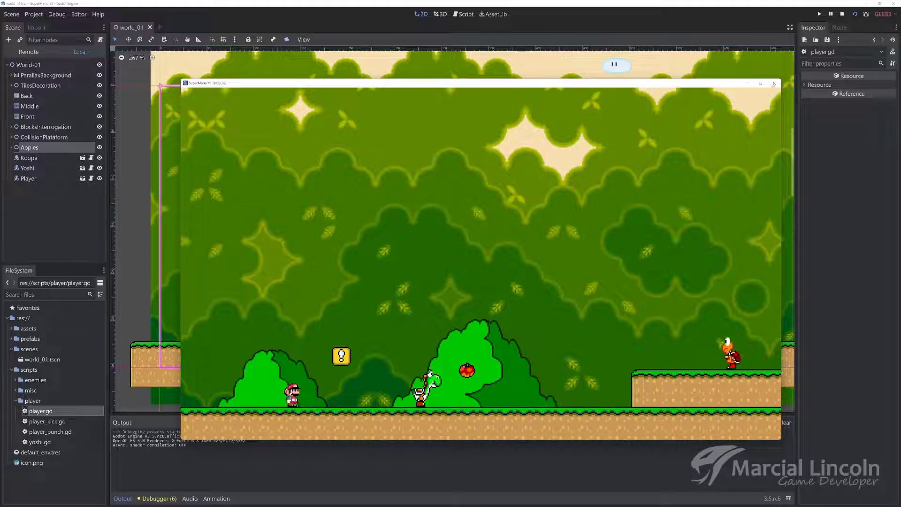
pyautogui.click(774, 83)
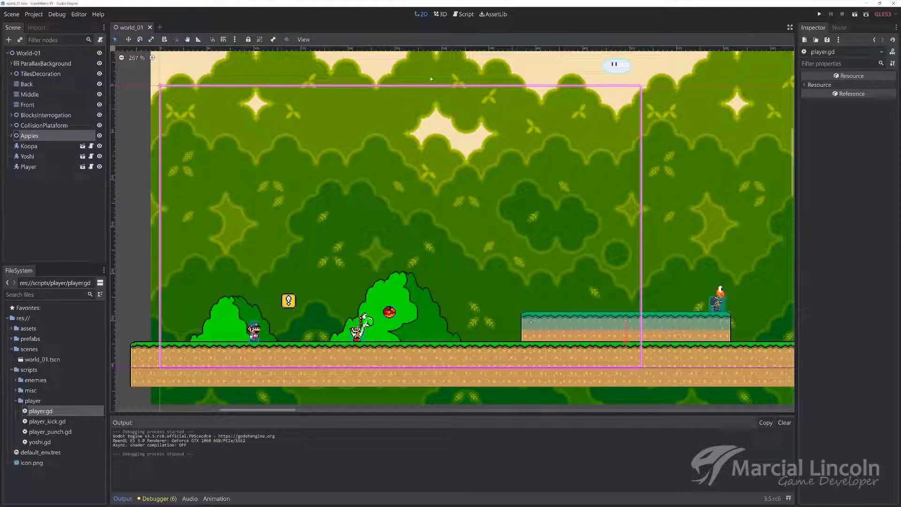
# Step: Open yoshi.gd, then run a quick playtest walking Mario left and close the game
pyautogui.click(466, 15)
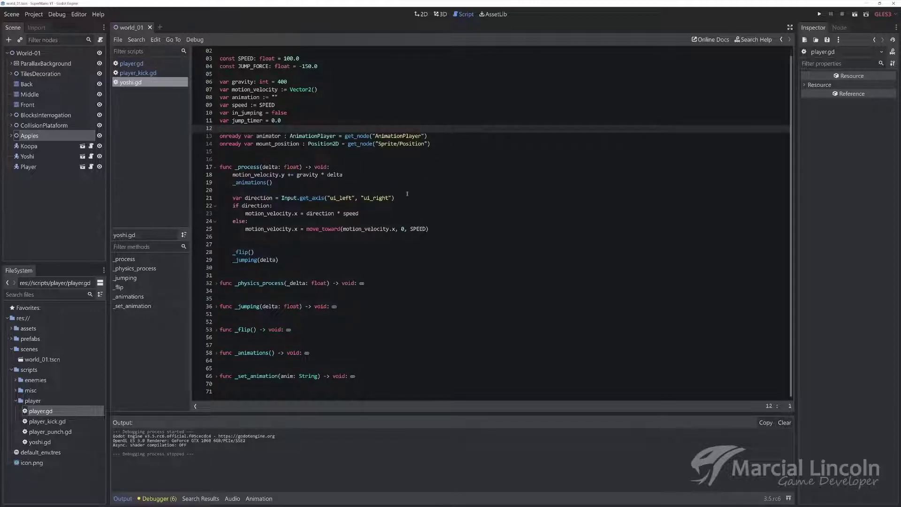
pyautogui.click(856, 15)
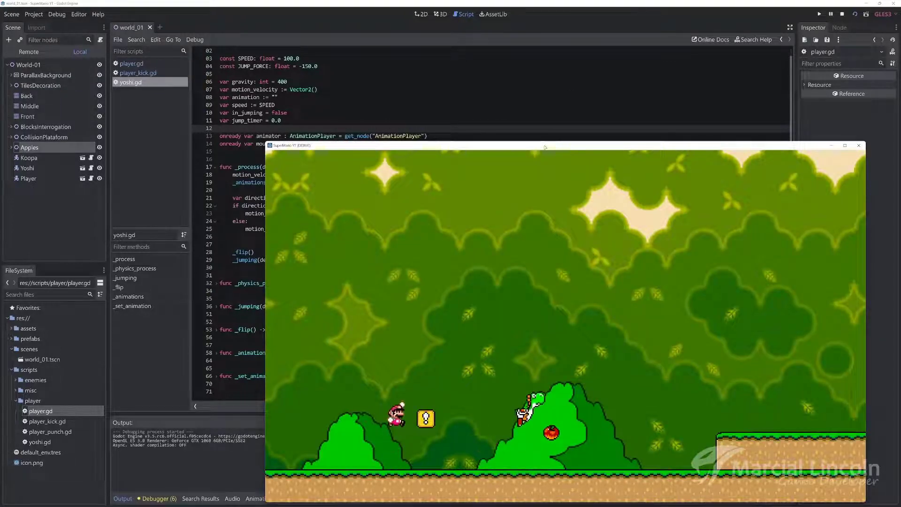
pyautogui.press('Left')
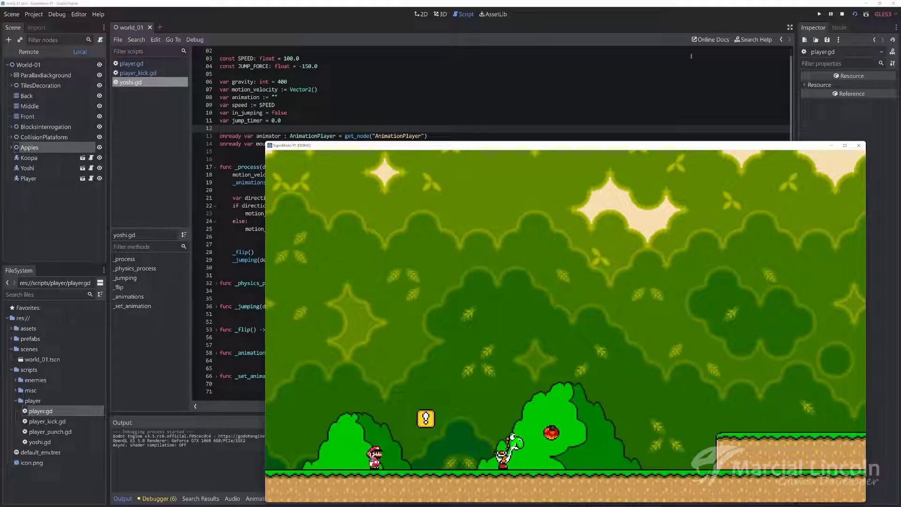
pyautogui.click(858, 146)
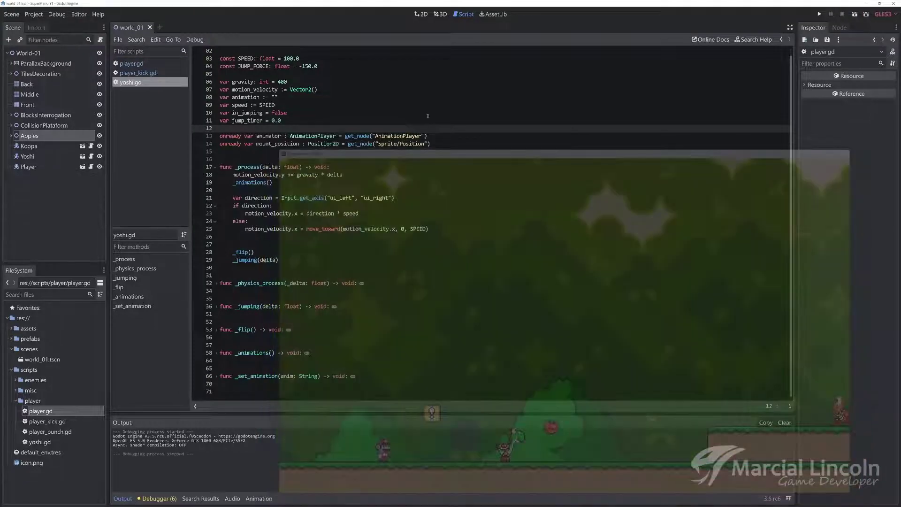
# Step: Declare 'var mario : KinematicBody2D = null' on line 13 of yoshi.gd
pyautogui.click(315, 120)
pyautogui.press('Return')
pyautogui.press('Return')
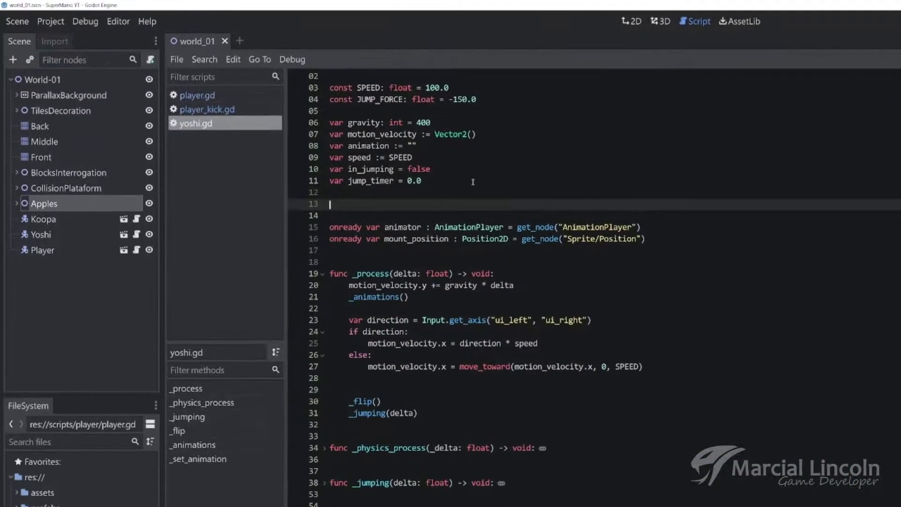
pyautogui.write('VA')
pyautogui.write('ca')
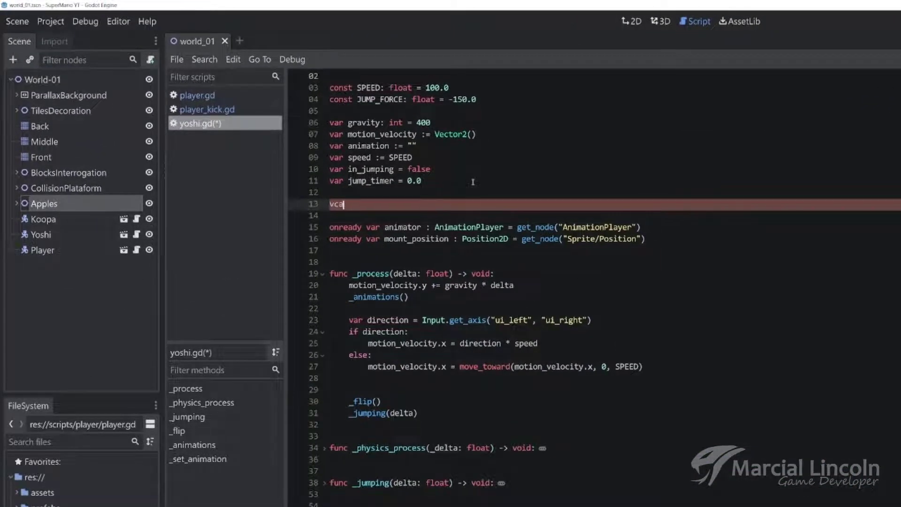
pyautogui.press('BackSpace')
pyautogui.write('ar mar')
pyautogui.write('io : ')
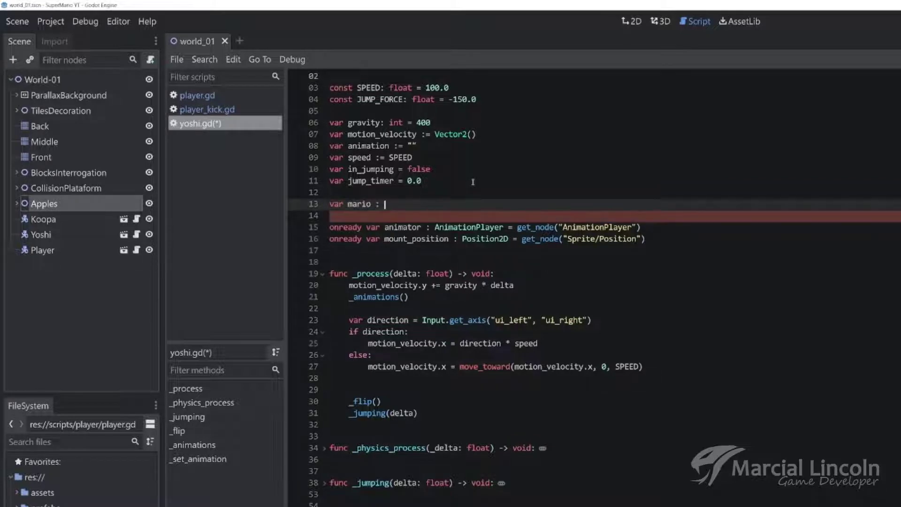
pyautogui.write('Kinemati')
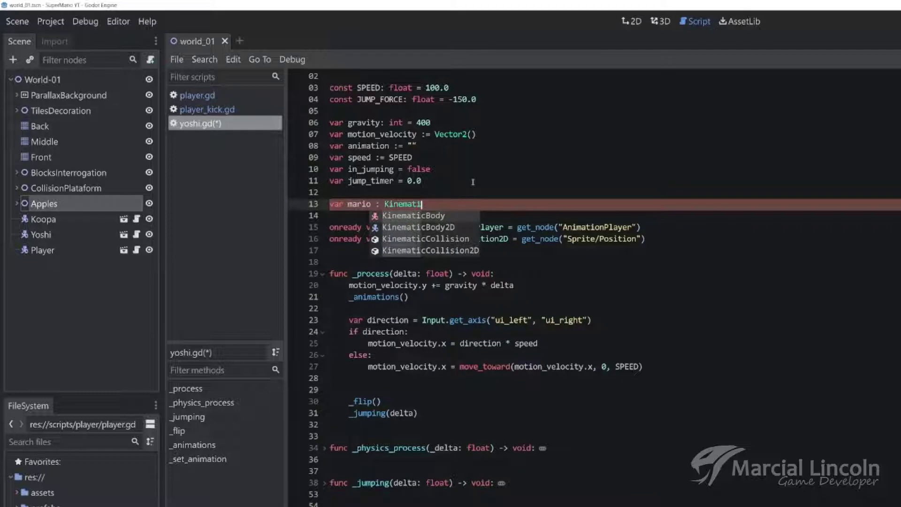
pyautogui.press('Down')
pyautogui.press('Return')
pyautogui.write('= null')
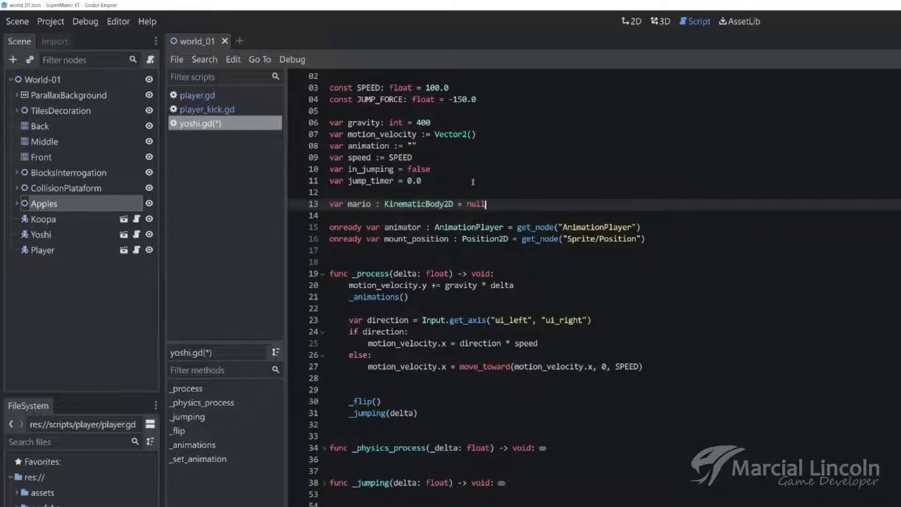
# Step: Add an 'if not mario: return' guard after _animations() in _process
pyautogui.click(419, 294)
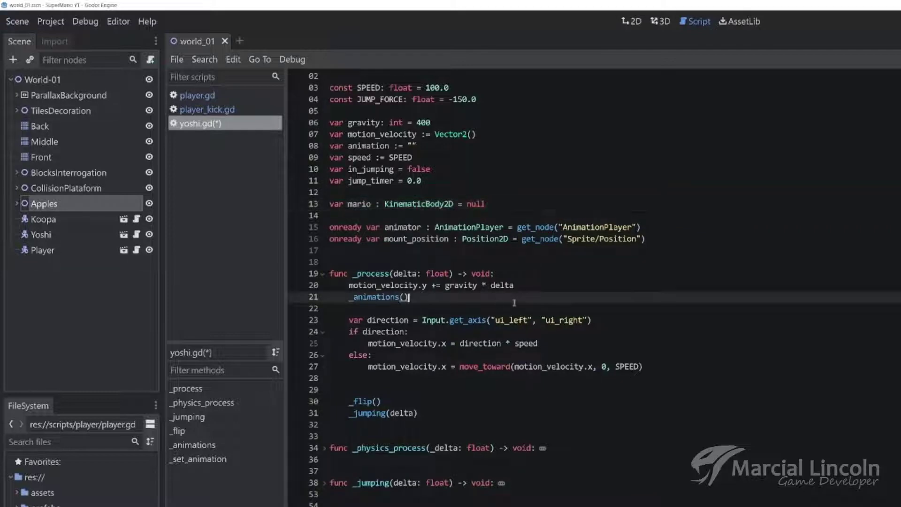
pyautogui.press('Return')
pyautogui.press('Return')
pyautogui.write('if')
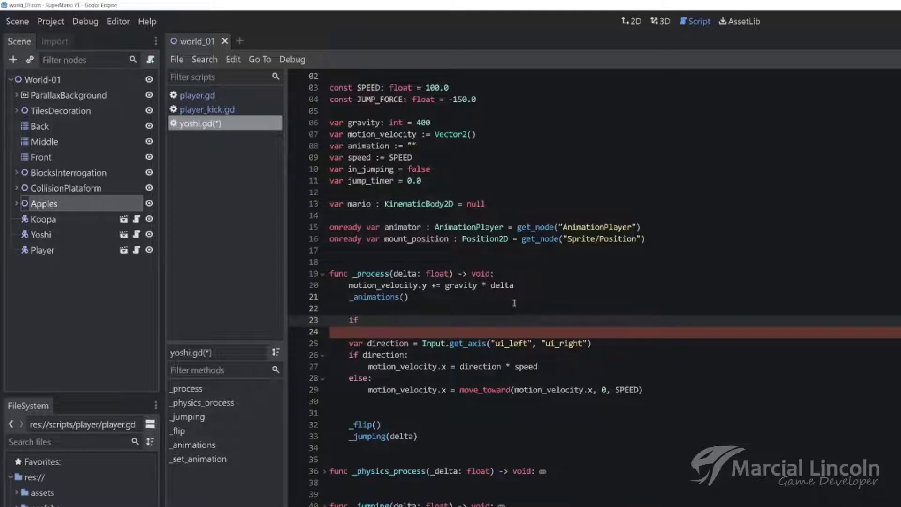
pyautogui.write(' not mar')
pyautogui.write('io:')
pyautogui.press('Return')
pyautogui.write('ret')
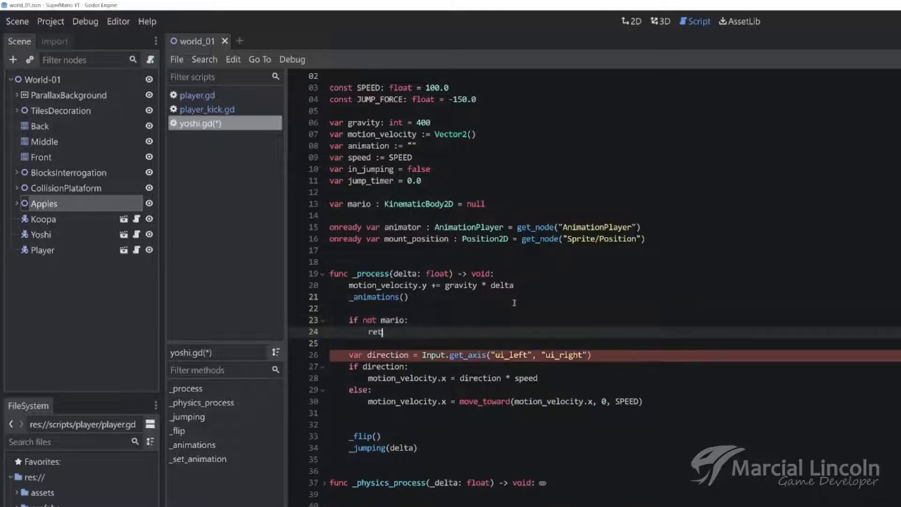
pyautogui.write('urn')
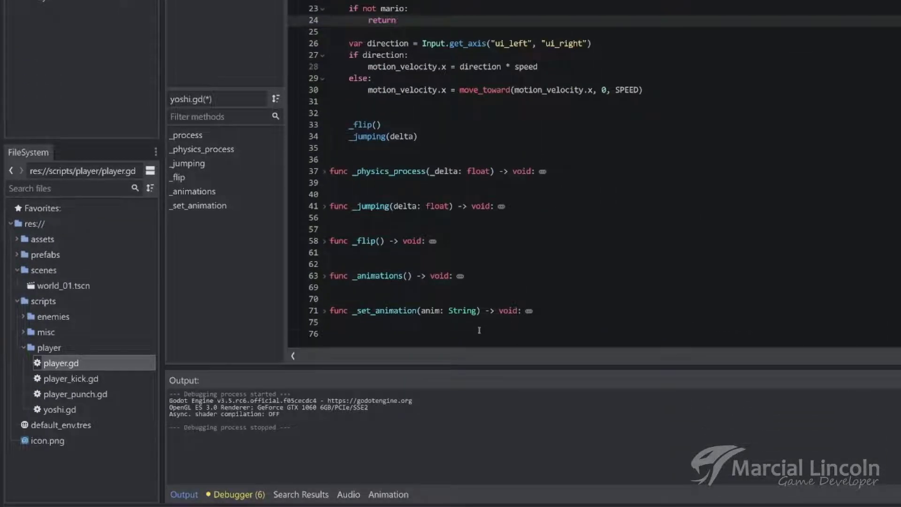
# Step: Add 'func interaction(_mario: KinematicBody2D) -> void:' at the end of yoshi.gd
pyautogui.click(479, 330)
pyautogui.press('Return')
pyautogui.press('Return')
pyautogui.write('func')
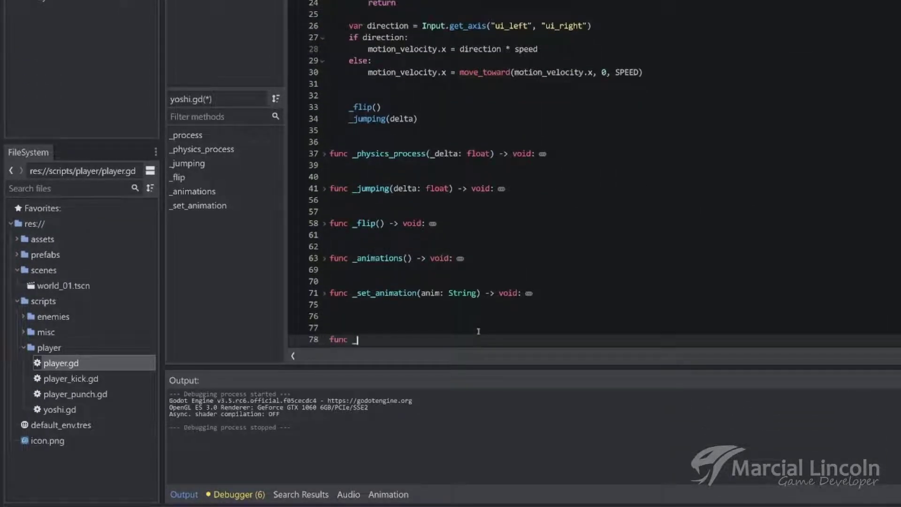
pyautogui.write('in')
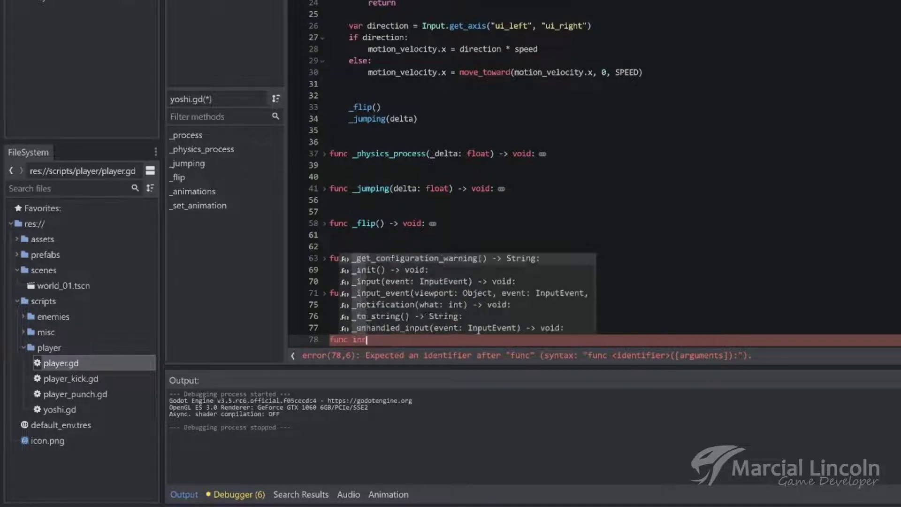
pyautogui.write('terac')
pyautogui.write('t:on')
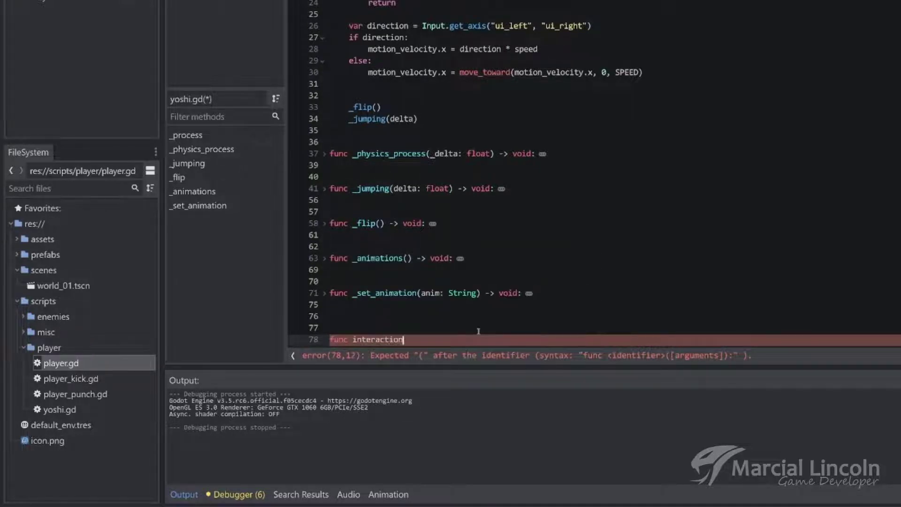
pyautogui.write('(_')
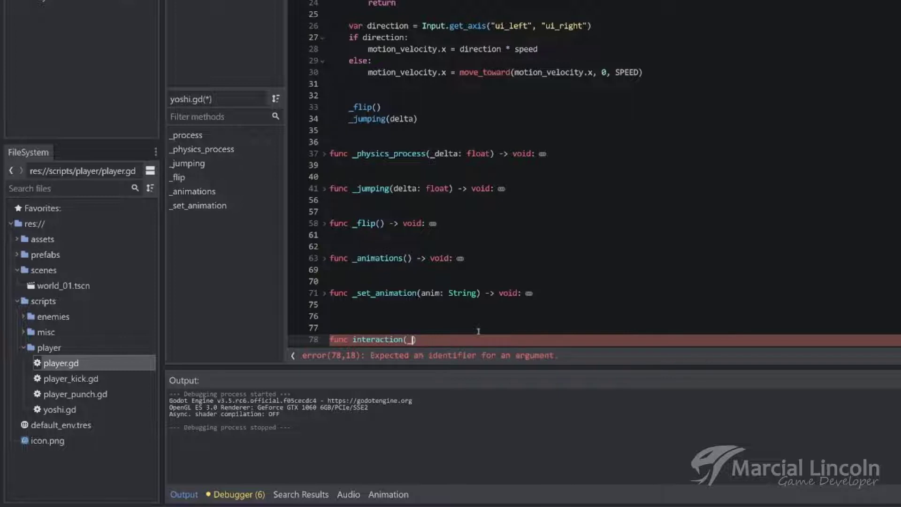
pyautogui.write('mario: ')
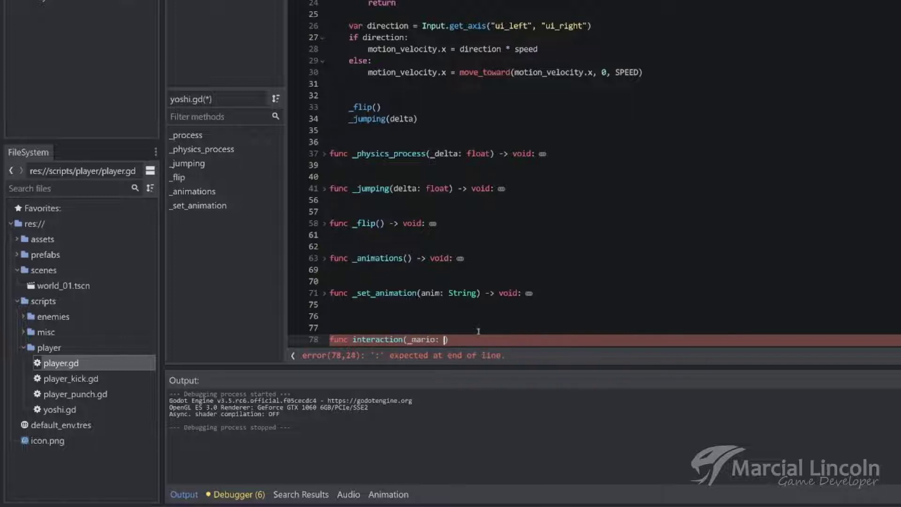
pyautogui.write('Kinemat')
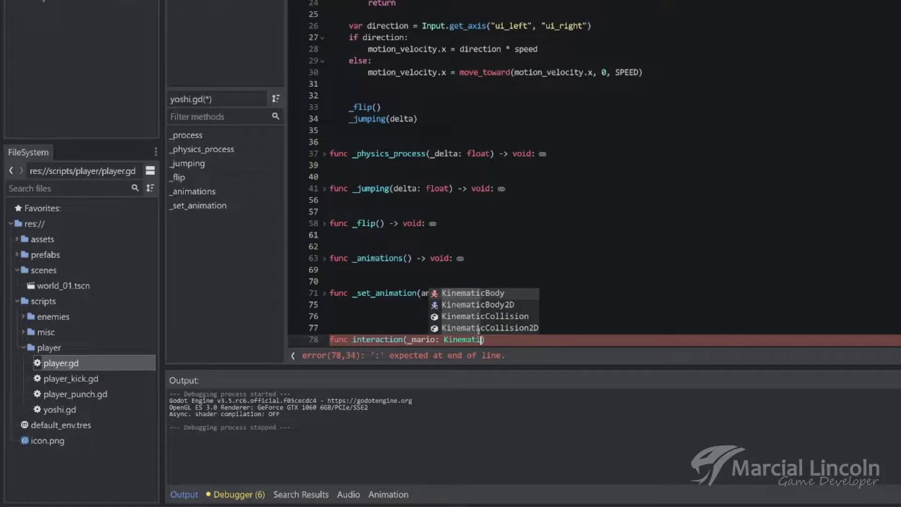
pyautogui.write('i')
pyautogui.press('Return')
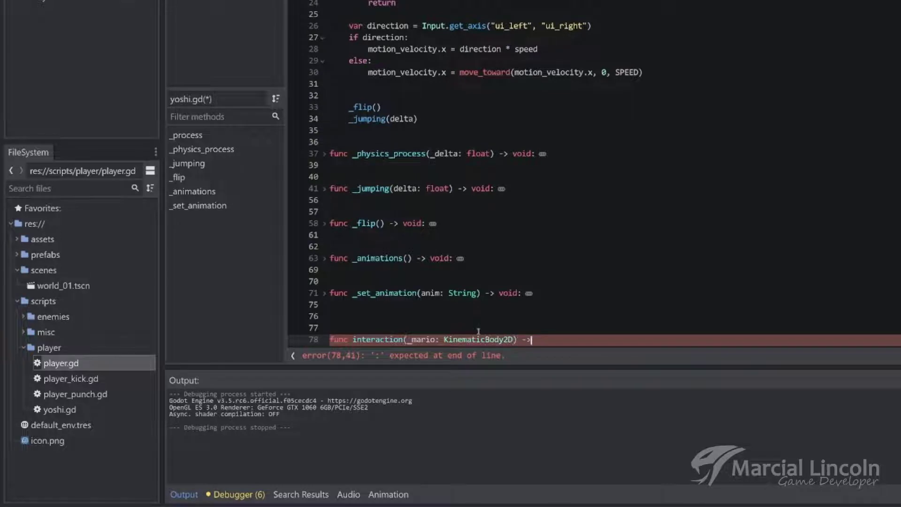
pyautogui.write(' void:')
# Step: Write the function body 'mario = _mario', then open the yoshi scene
pyautogui.press('Return')
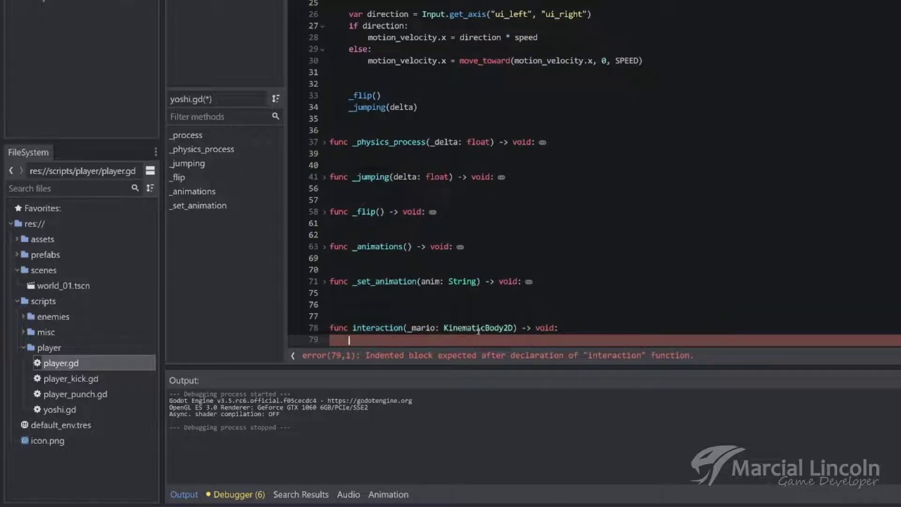
pyautogui.write('mario =')
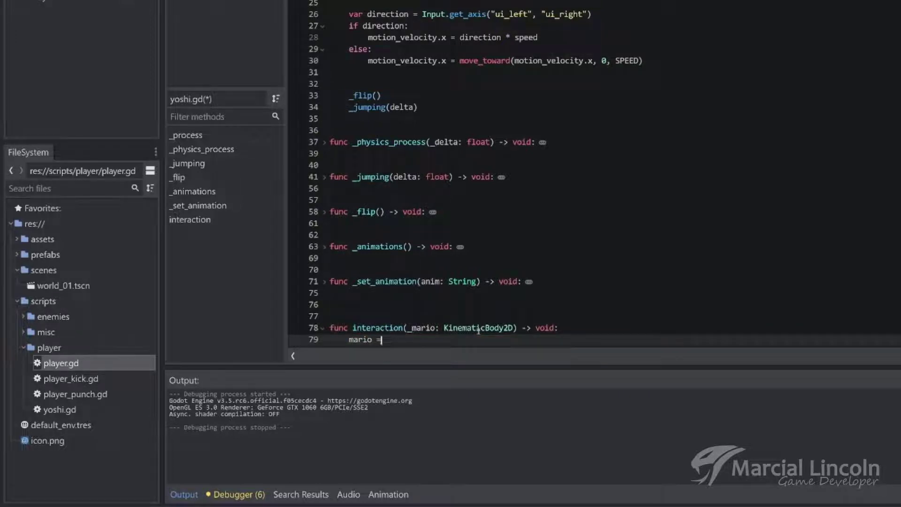
pyautogui.hotkey('shift', 'Up')
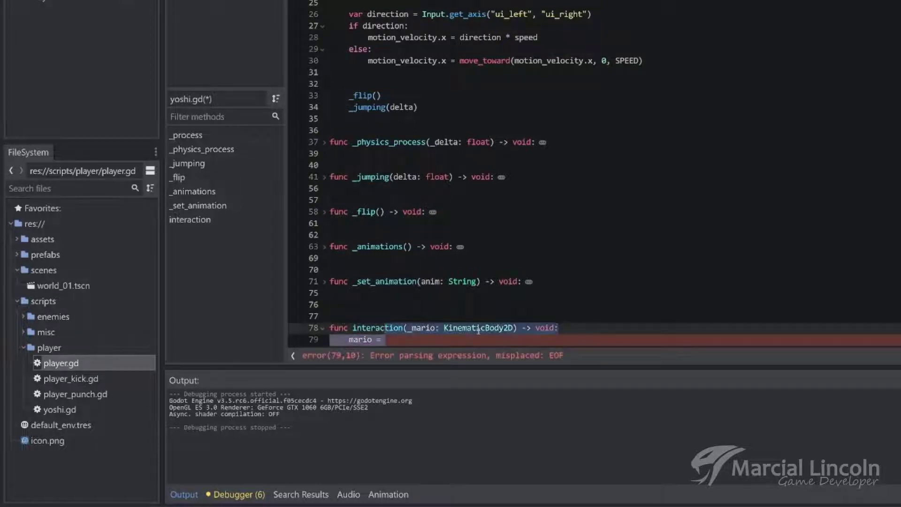
pyautogui.hotkey('shift', 'Down')
pyautogui.write('_ma')
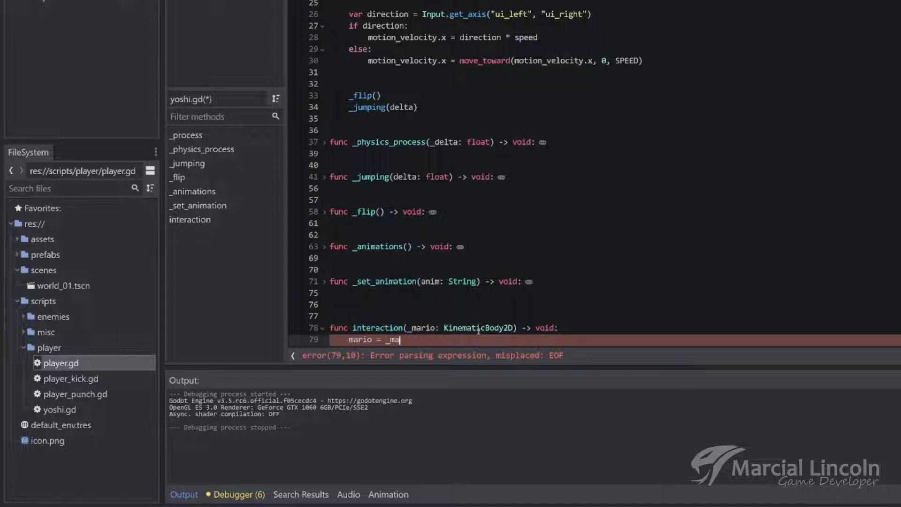
pyautogui.write('rio')
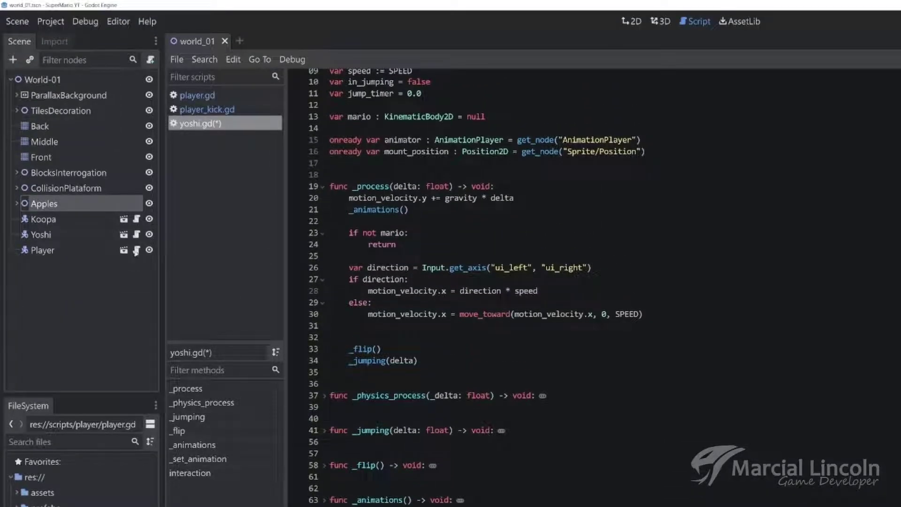
pyautogui.click(124, 234)
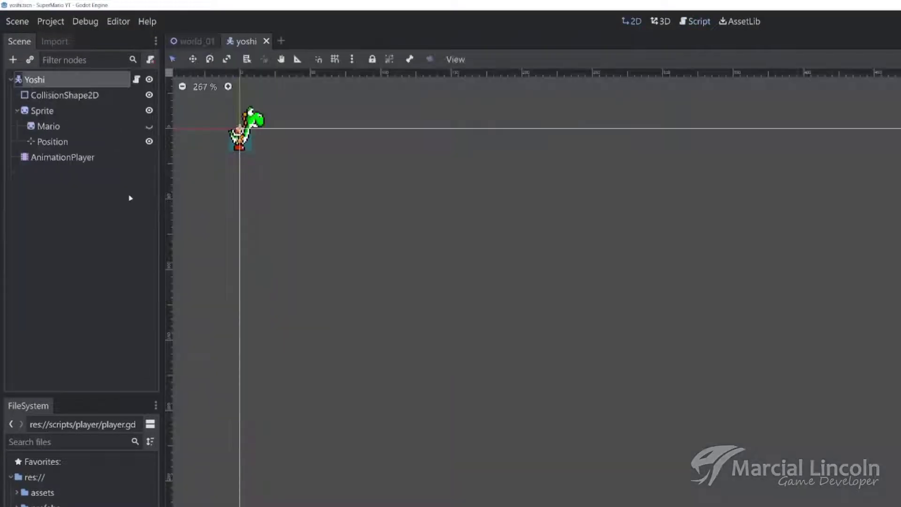
# Step: Preview Yoshi's walk and idle animations in the AnimationPlayer, zoomed in on Yoshi
pyautogui.click(46, 112)
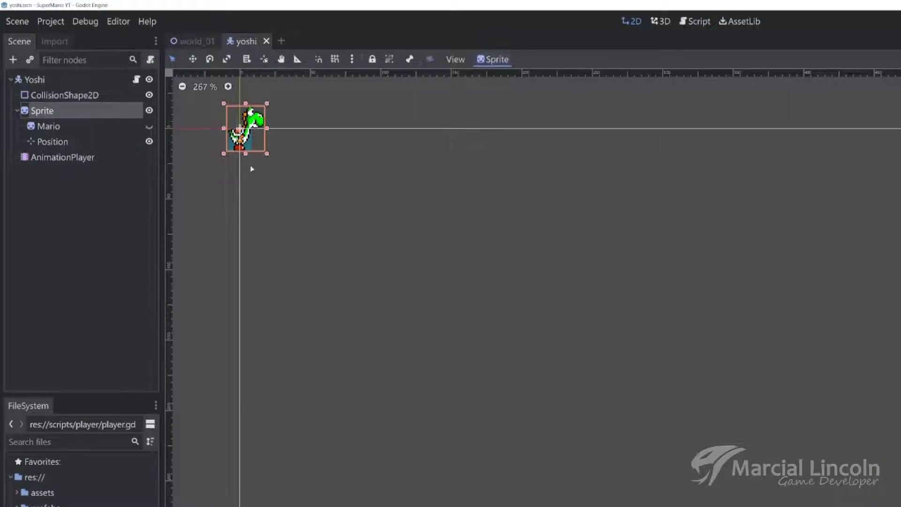
pyautogui.click(75, 156)
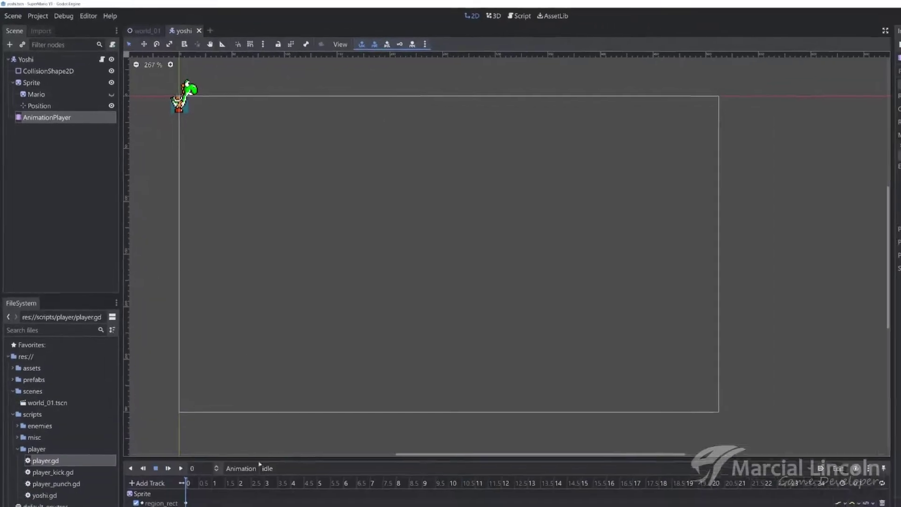
pyautogui.click(282, 465)
pyautogui.click(283, 500)
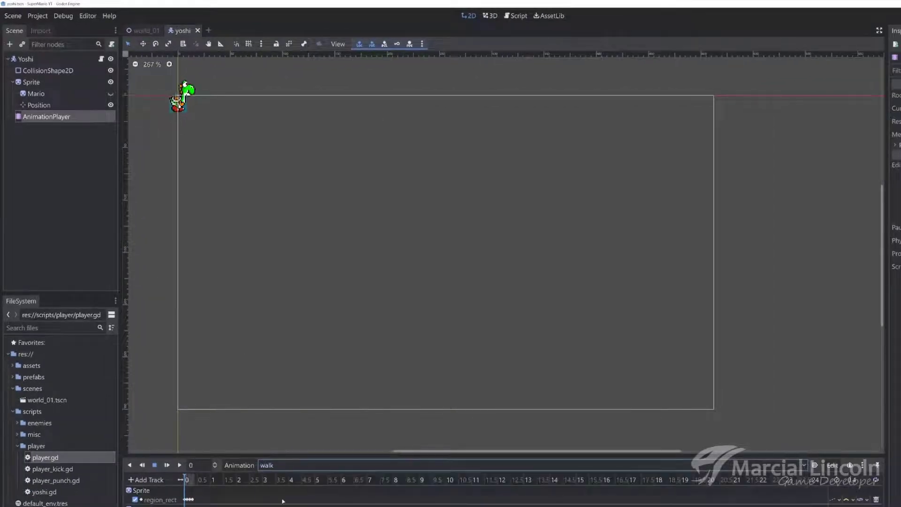
pyautogui.click(180, 465)
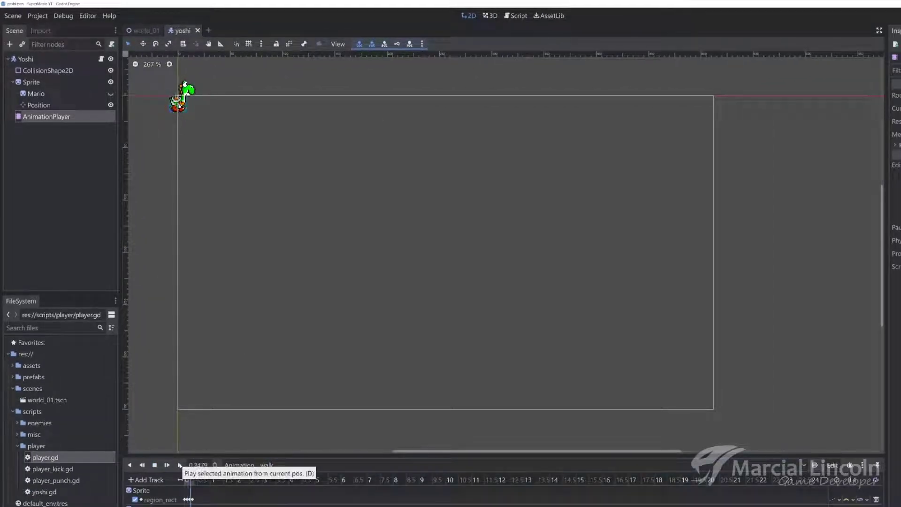
pyautogui.moveTo(196, 163); pyautogui.dragTo(332, 247, button='middle')
pyautogui.scroll(1, 331, 247)
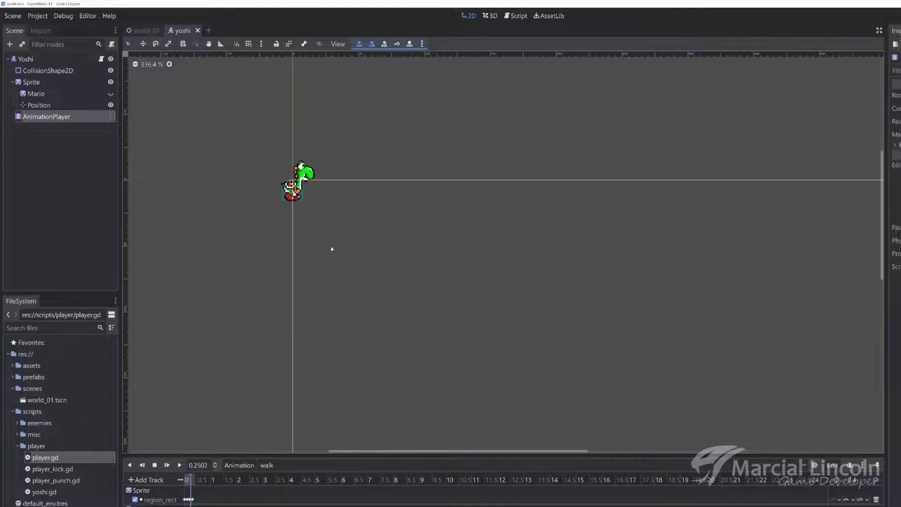
pyautogui.click(267, 465)
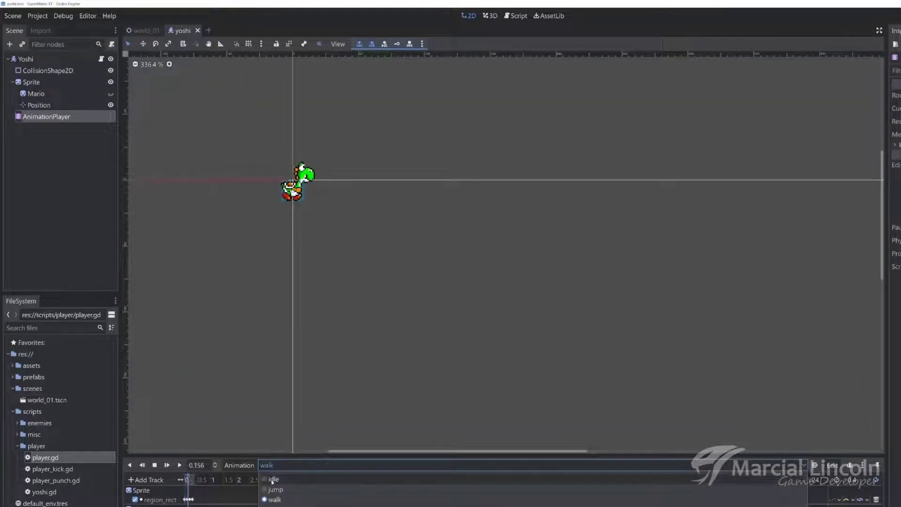
pyautogui.click(276, 488)
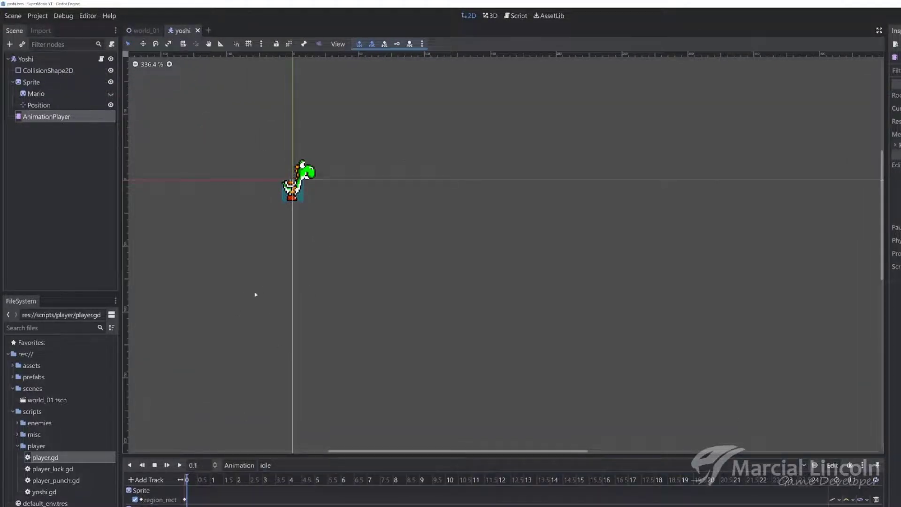
# Step: Show Mario on Yoshi, replay the walk animation, then hide Mario and return to yoshi.gd
pyautogui.click(61, 95)
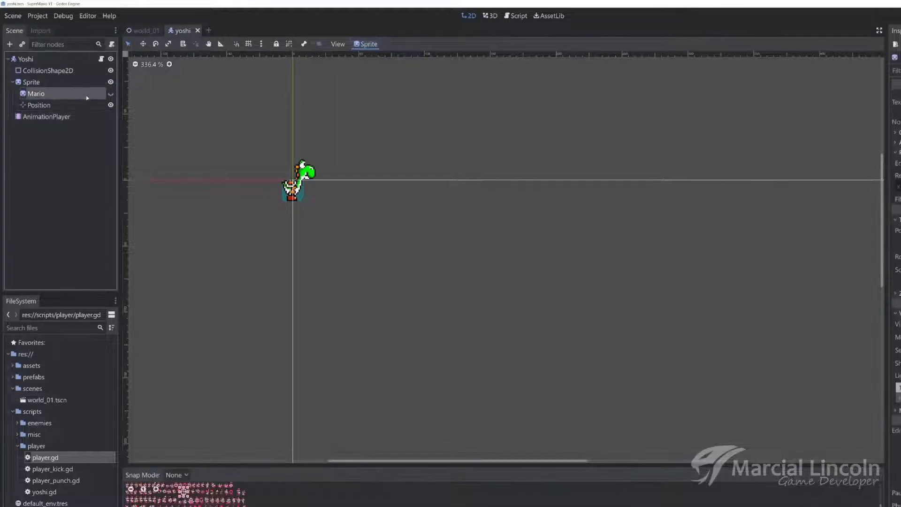
pyautogui.click(111, 94)
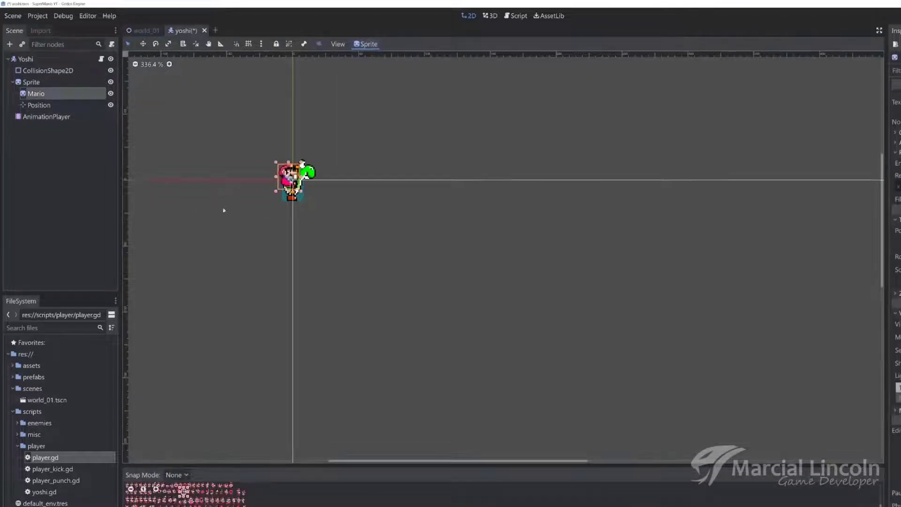
pyautogui.click(70, 82)
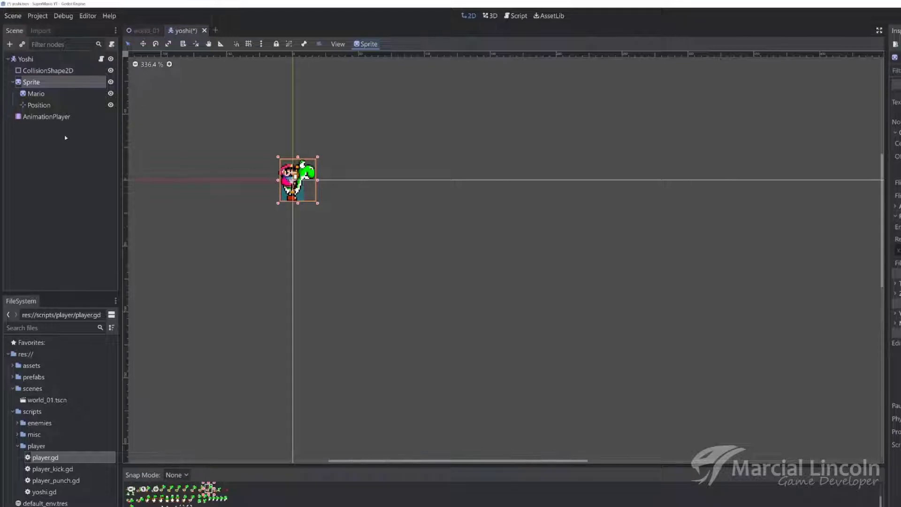
pyautogui.click(51, 117)
pyautogui.click(265, 466)
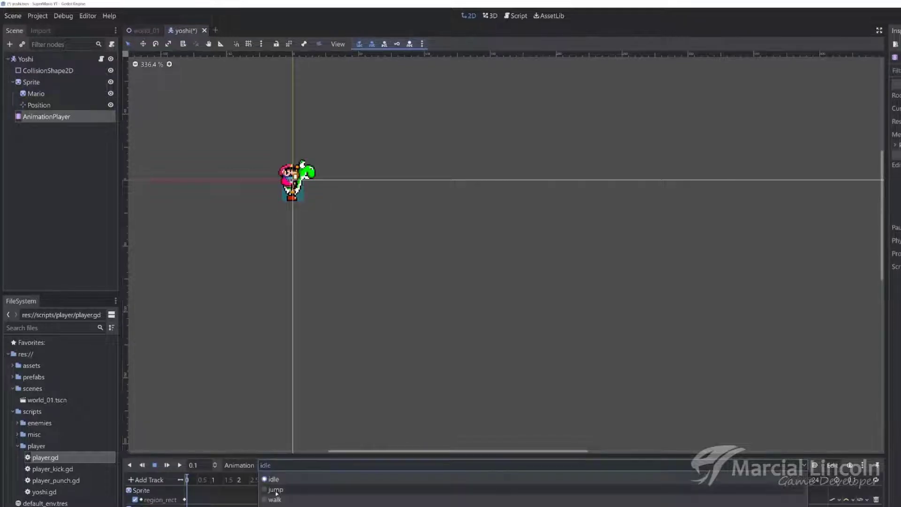
pyautogui.click(268, 489)
pyautogui.click(180, 465)
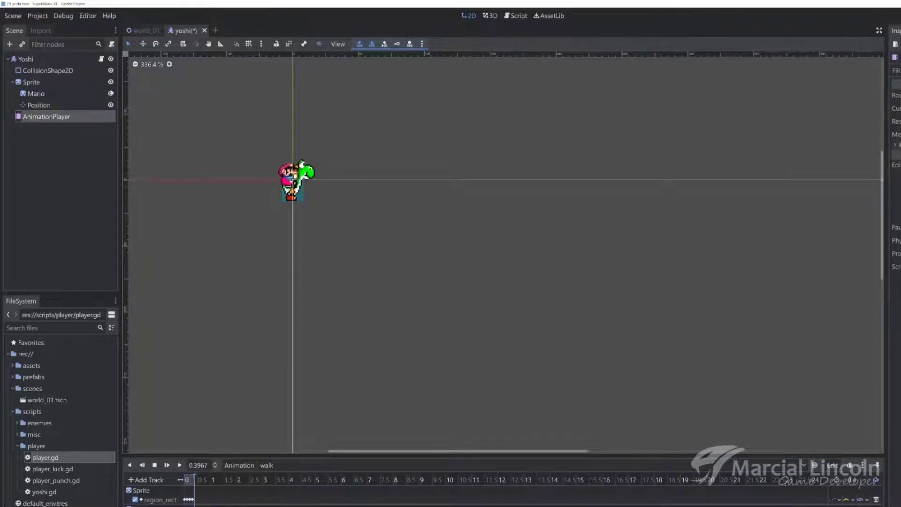
pyautogui.click(111, 93)
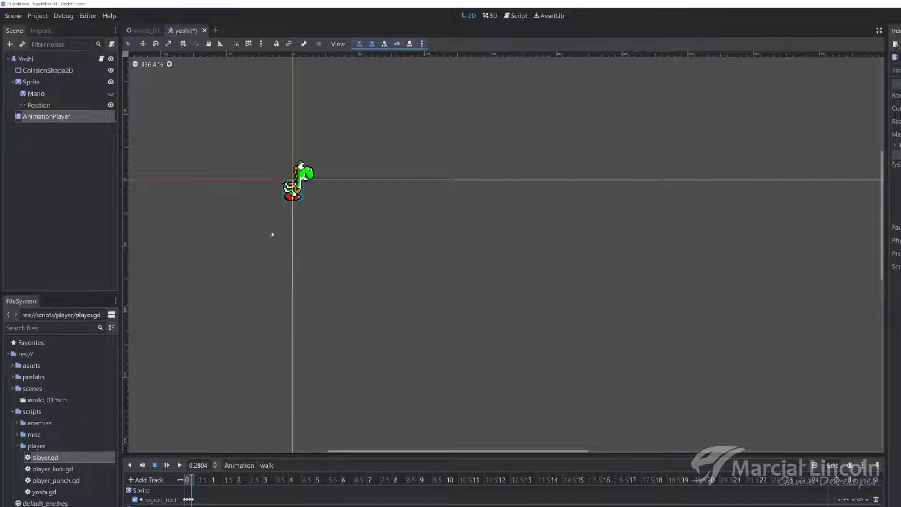
pyautogui.click(516, 16)
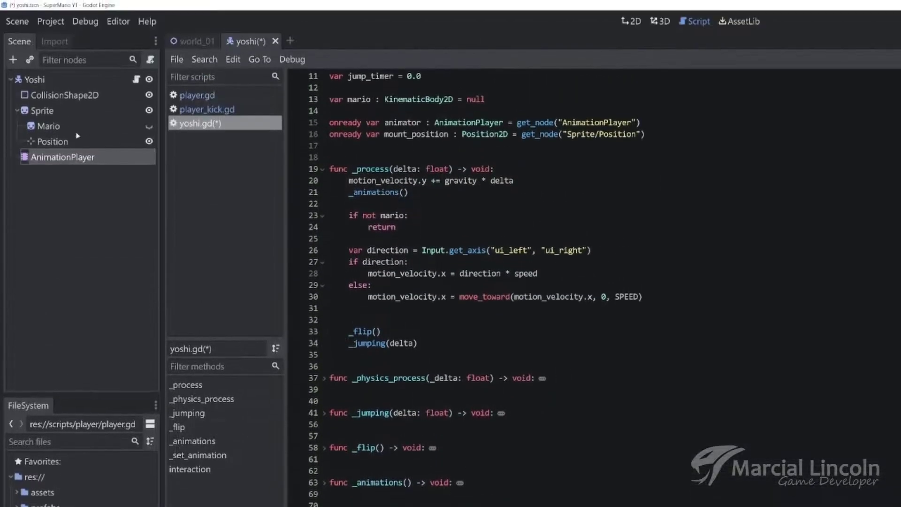
# Step: Declare onready var sprite_mario : Sprite = get_node("Sprite/Mario") after the mount_position line
pyautogui.click(662, 133)
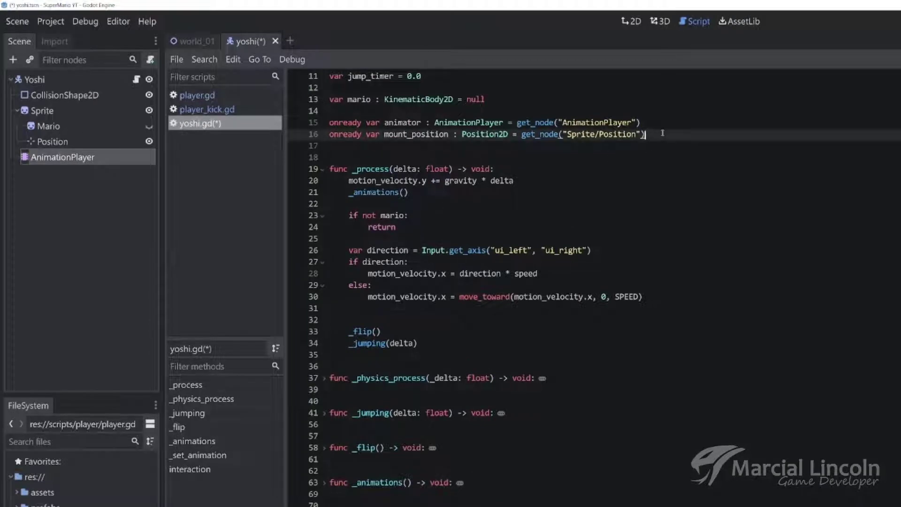
pyautogui.press('Return')
pyautogui.write('onre')
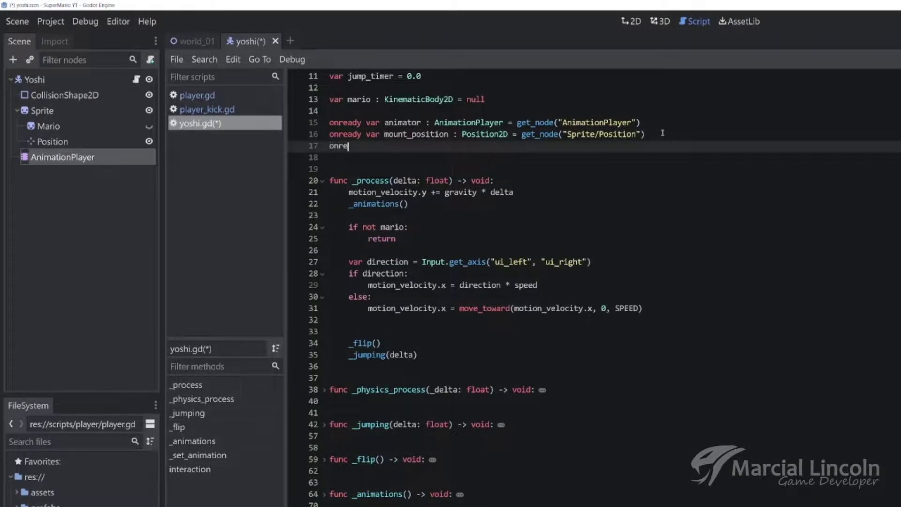
pyautogui.write('ady var ')
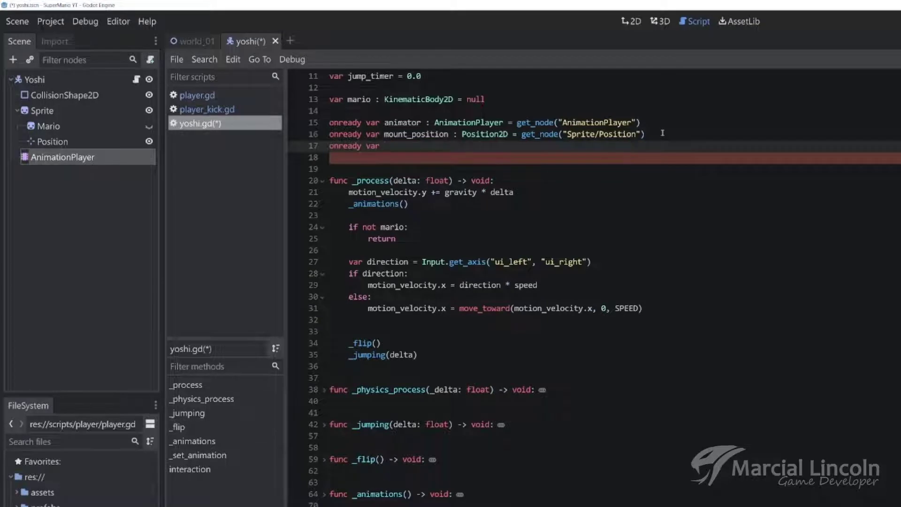
pyautogui.write('sprite_mar')
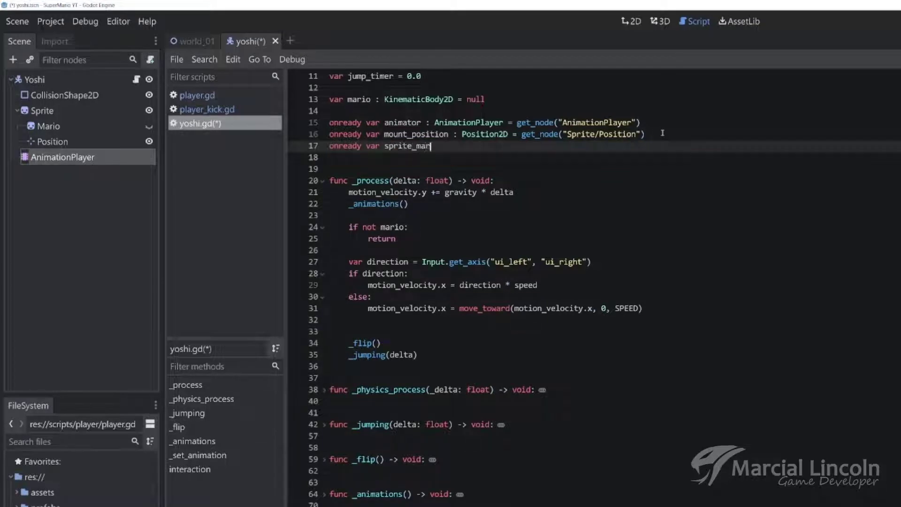
pyautogui.write('io : Sp')
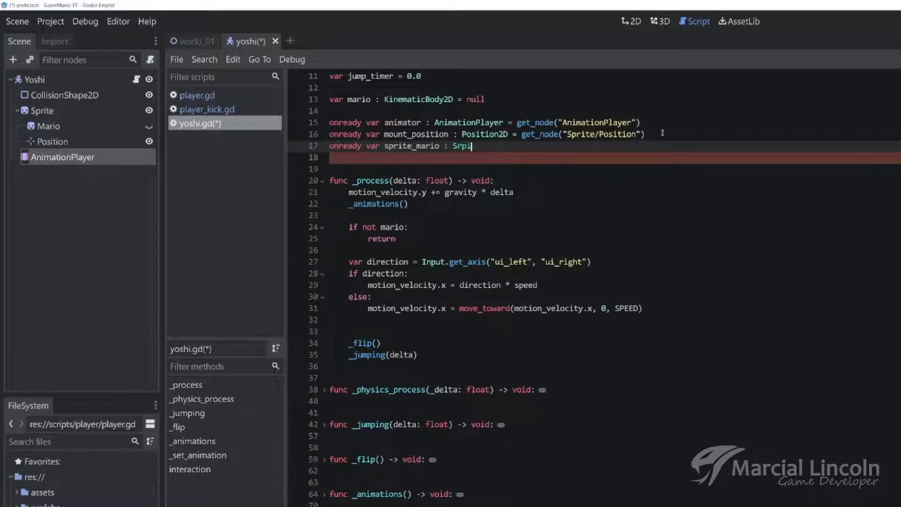
pyautogui.press('BackSpace')
pyautogui.press('BackSpace')
pyautogui.press('BackSpace')
pyautogui.write('pri')
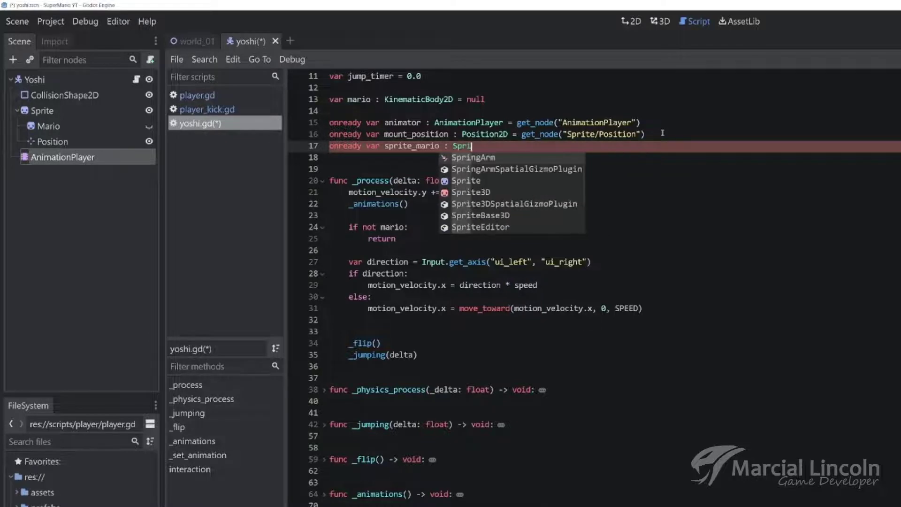
pyautogui.write('te = get')
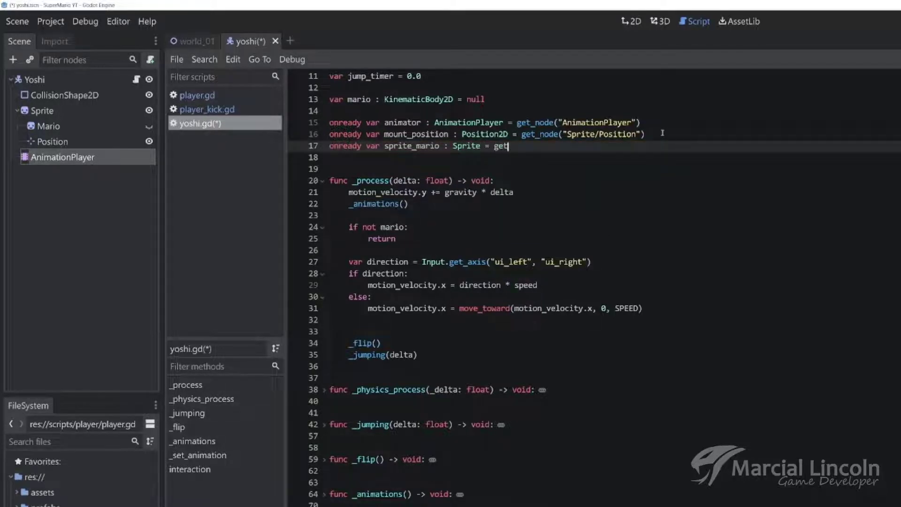
pyautogui.write('_node(')
pyautogui.press('Down')
pyautogui.press('Down')
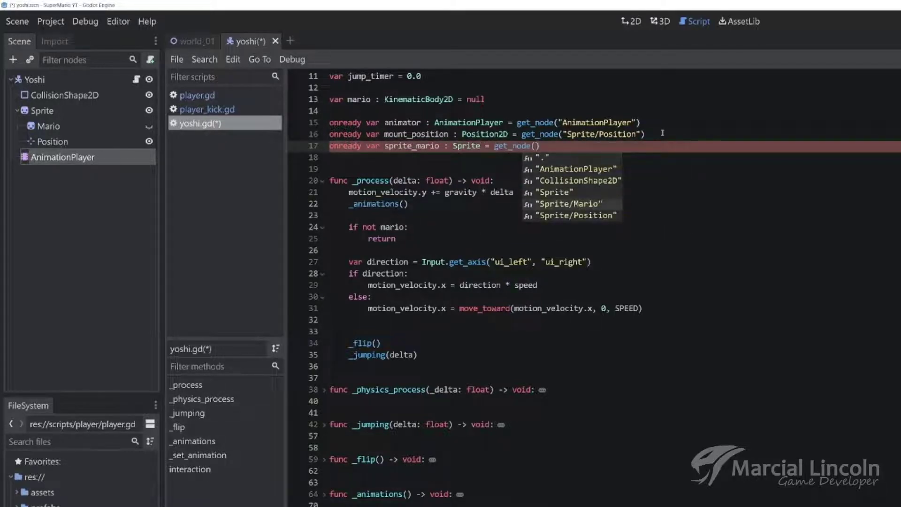
pyautogui.press('Return')
# Step: Add sprite_mario.visible = true to interaction() and save yoshi.gd
pyautogui.click(447, 426)
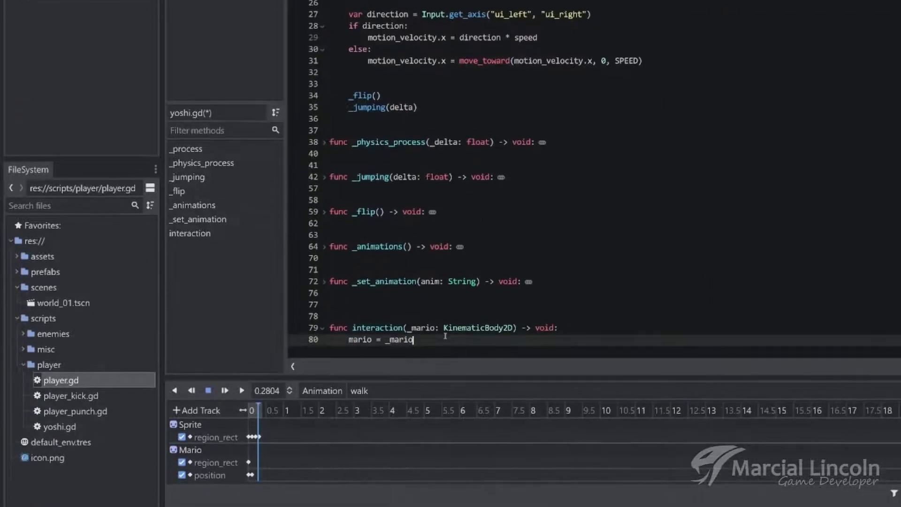
pyautogui.press('Return')
pyautogui.write('spri')
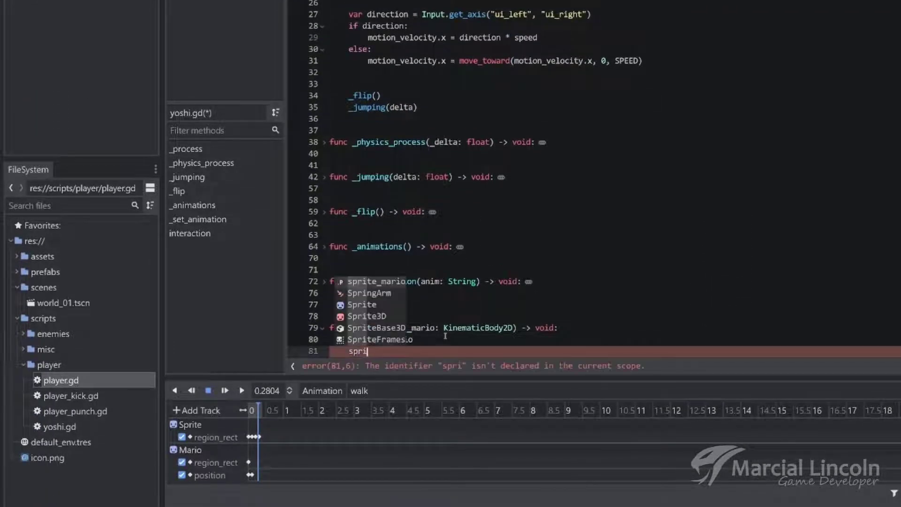
pyautogui.press('Return')
pyautogui.write('.visible')
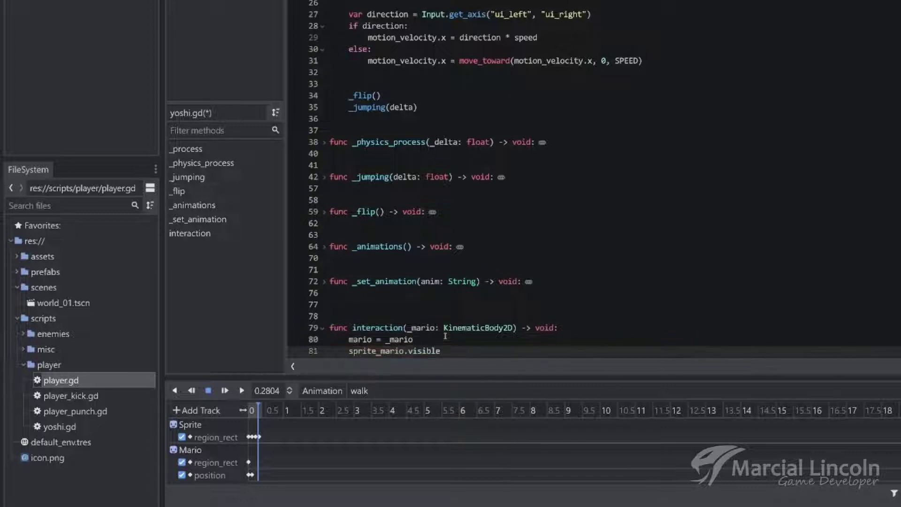
pyautogui.write(' = true')
pyautogui.hotkey('ctrl', 's')
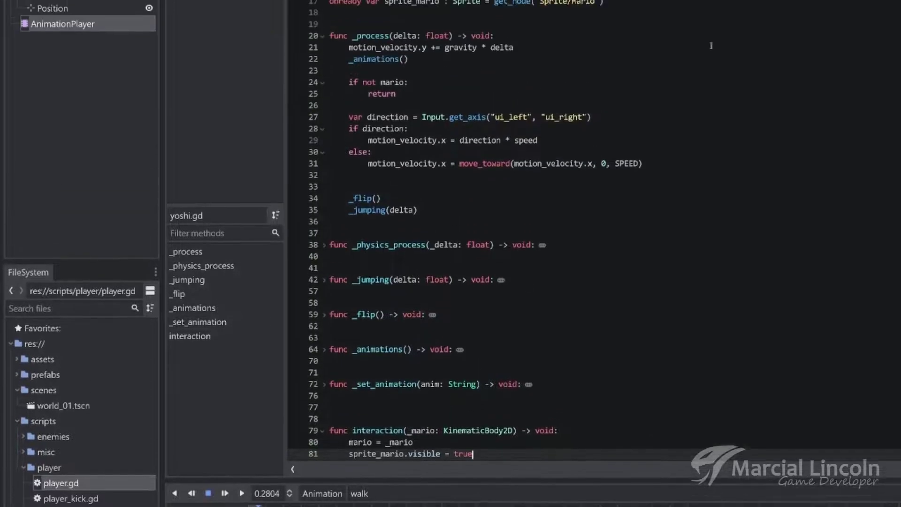
pyautogui.scroll(1, 449, 101)
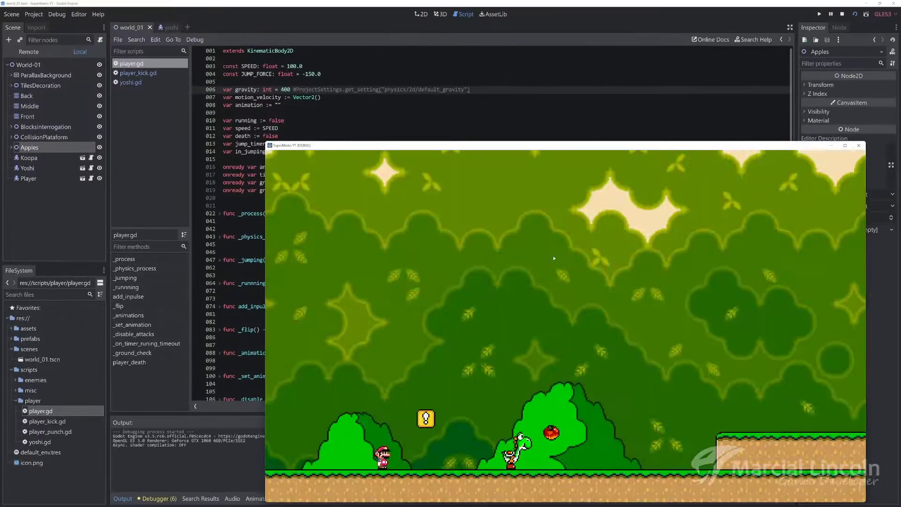
# Step: Test Mario mounting and dismounting Yoshi in the running game, then stop it
pyautogui.press('Right')
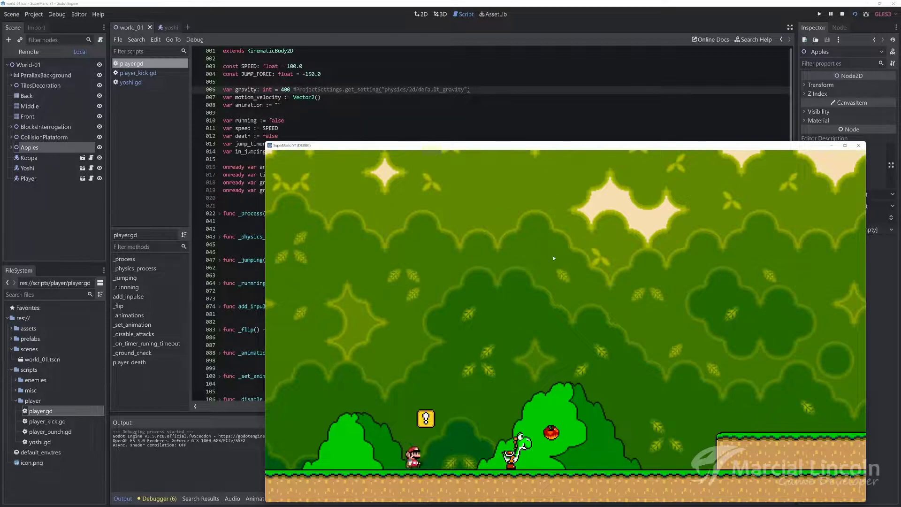
pyautogui.press('space')
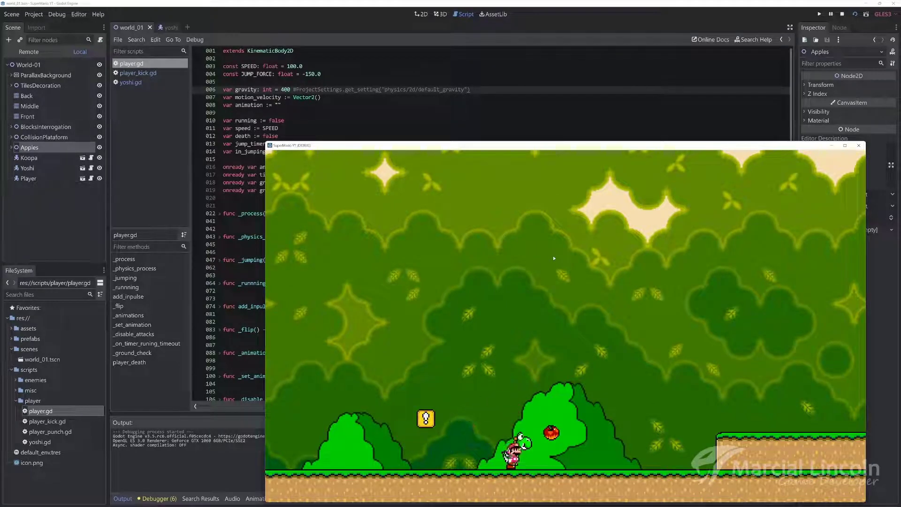
pyautogui.press('space')
pyautogui.press('Left')
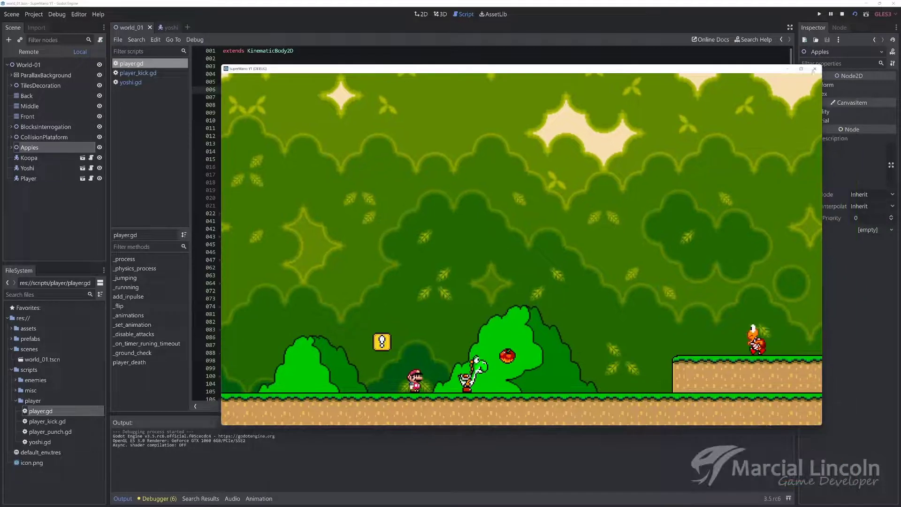
pyautogui.click(815, 69)
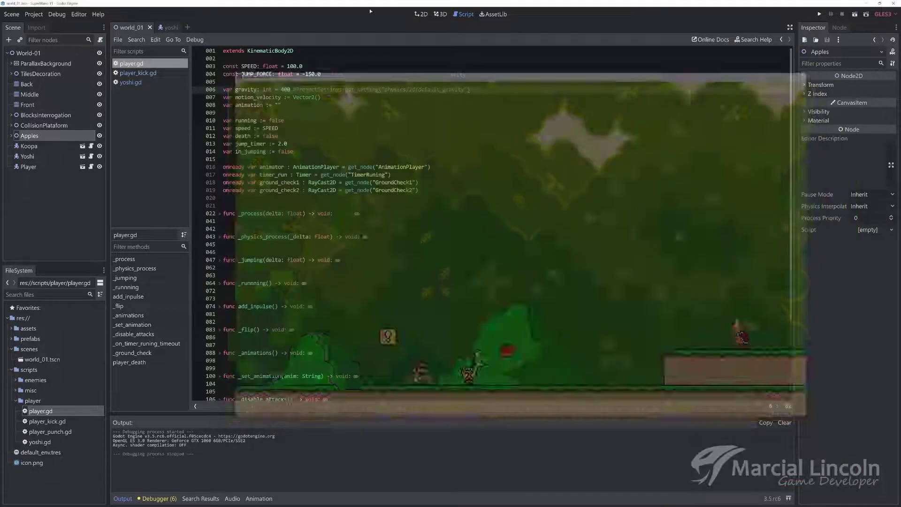
# Step: Open the Player scene, zoom in on Mario, check the Debug menu, and run the scene alone
pyautogui.click(82, 166)
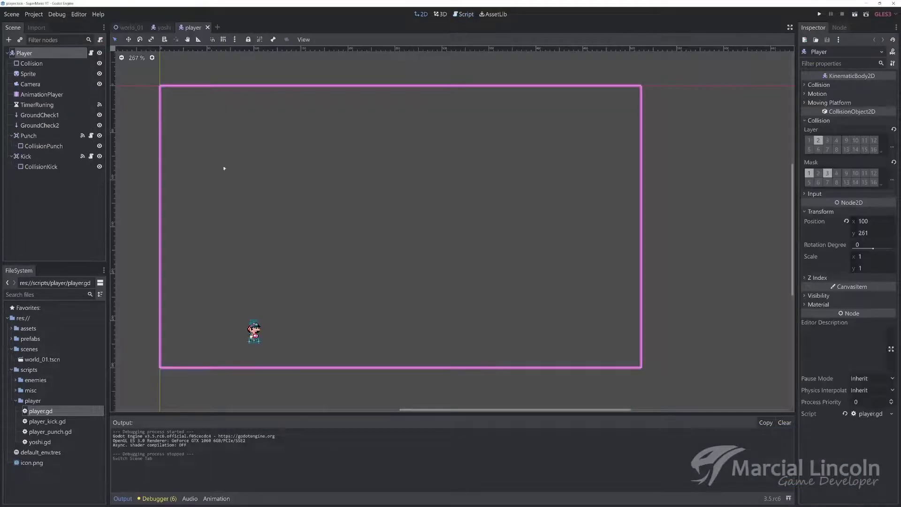
pyautogui.scroll(3, 293, 267)
pyautogui.moveTo(130, 93); pyautogui.dragTo(155, 45, button='middle')
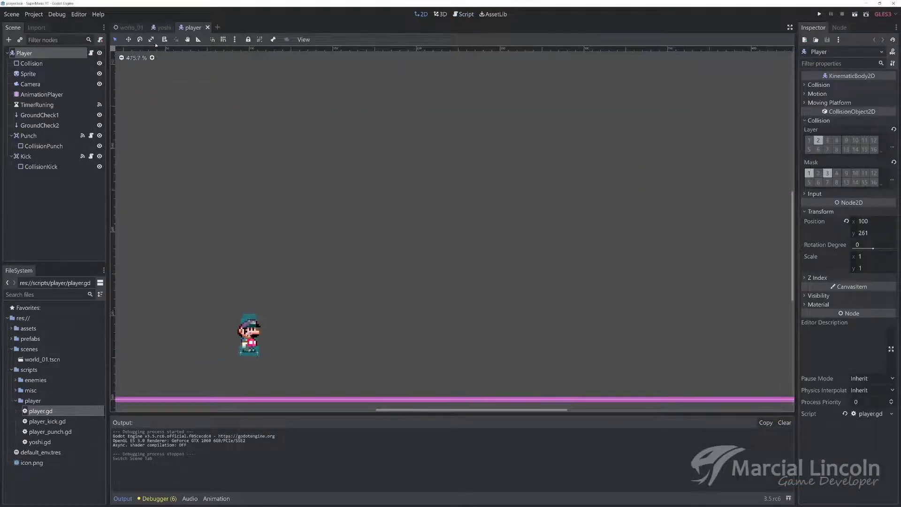
pyautogui.scroll(2, 250, 290)
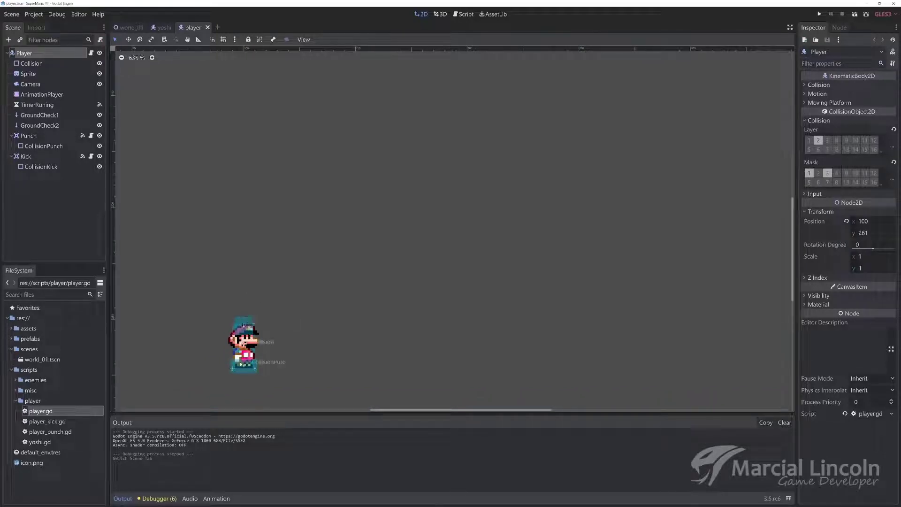
pyautogui.click(55, 15)
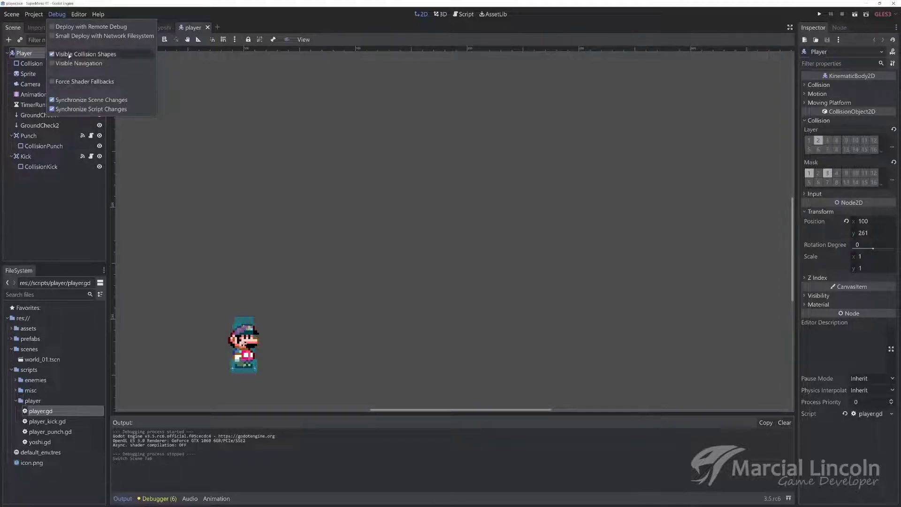
pyautogui.click(842, 20)
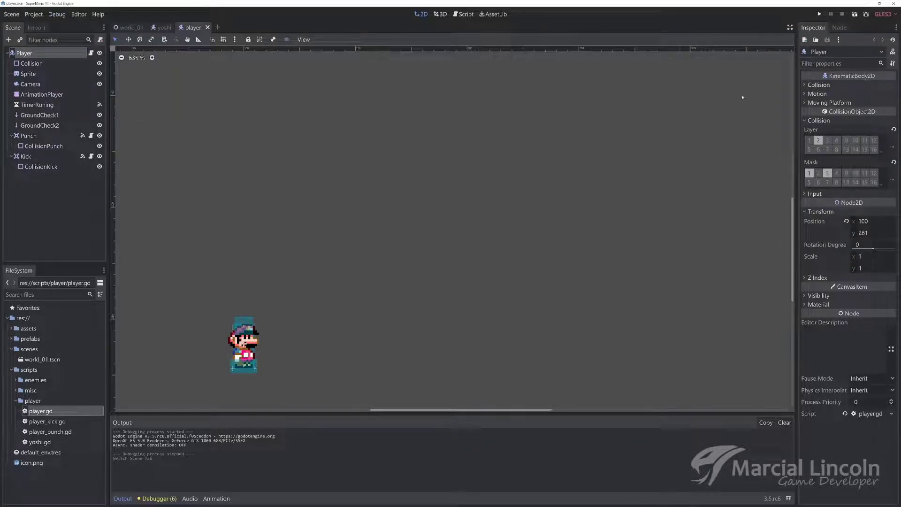
pyautogui.click(854, 16)
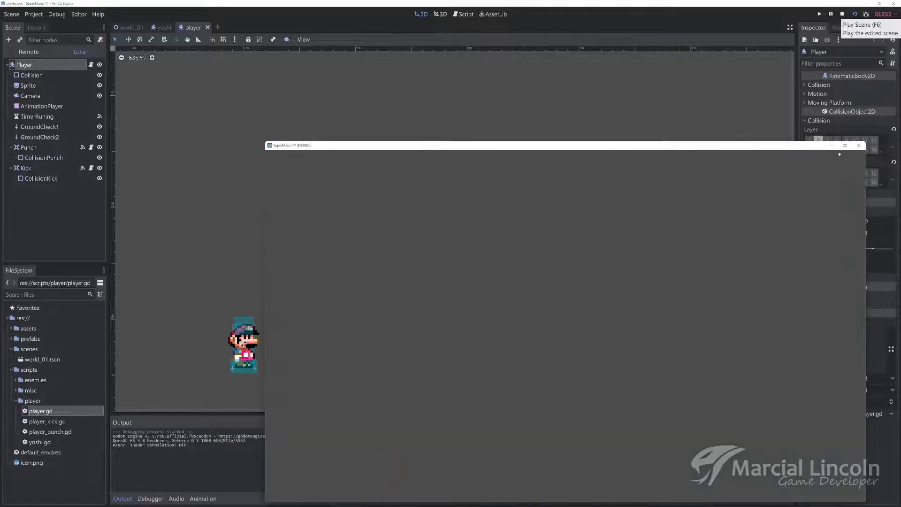
# Step: Run the world_01 level and jump Mario around, landing on the bush
pyautogui.click(855, 147)
pyautogui.hotkey('ctrl', 'Tab')
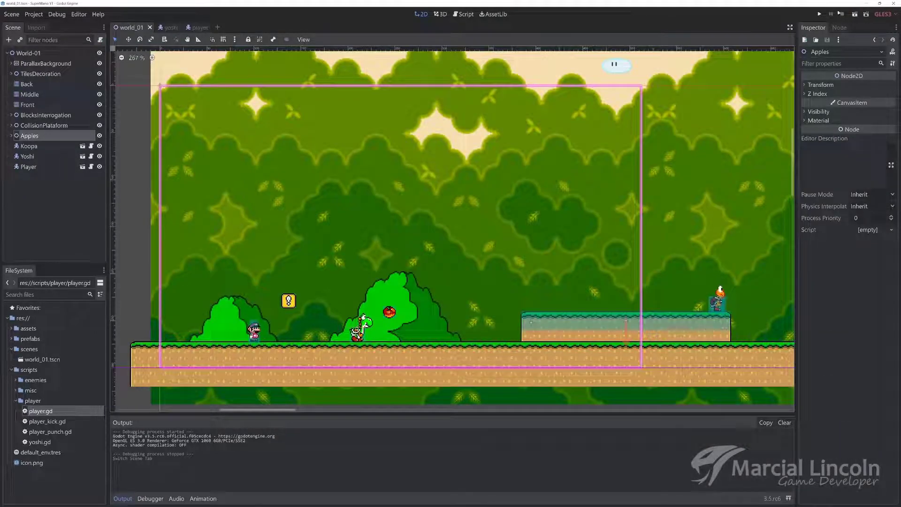
pyautogui.click(855, 16)
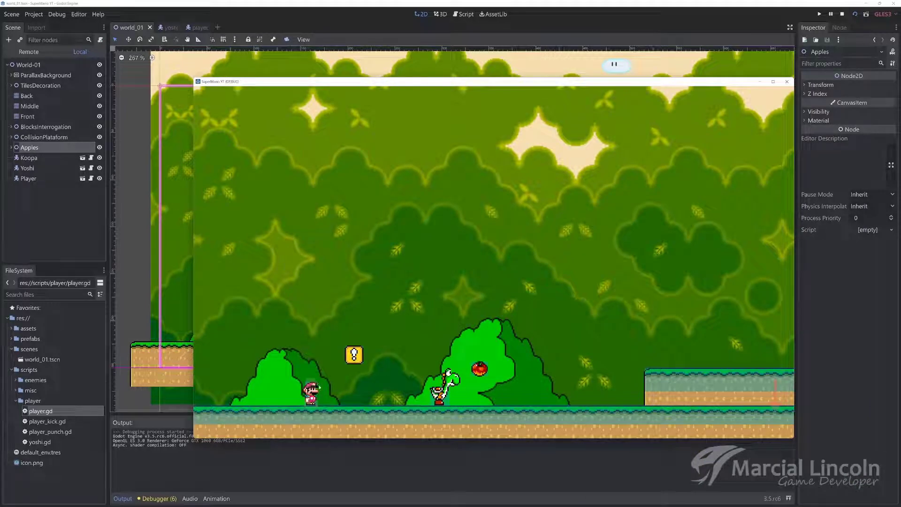
pyautogui.press('space')
pyautogui.press('space')
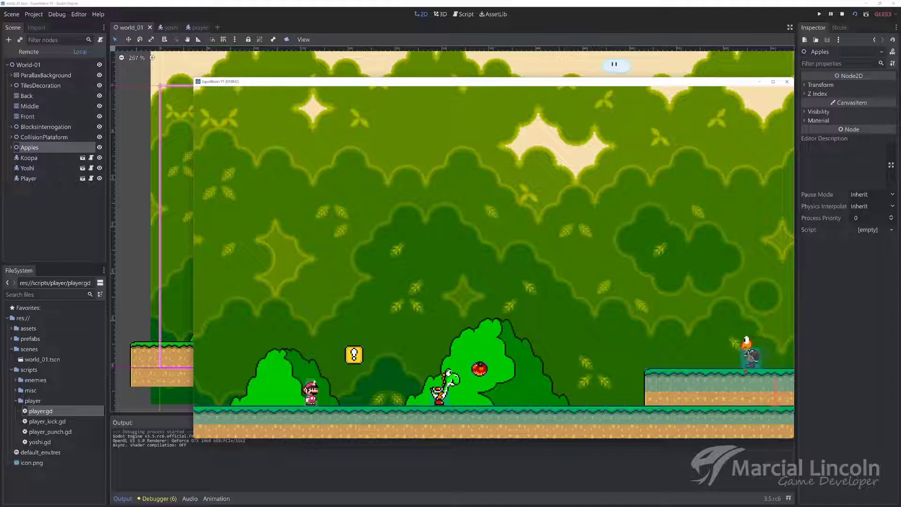
pyautogui.press('space')
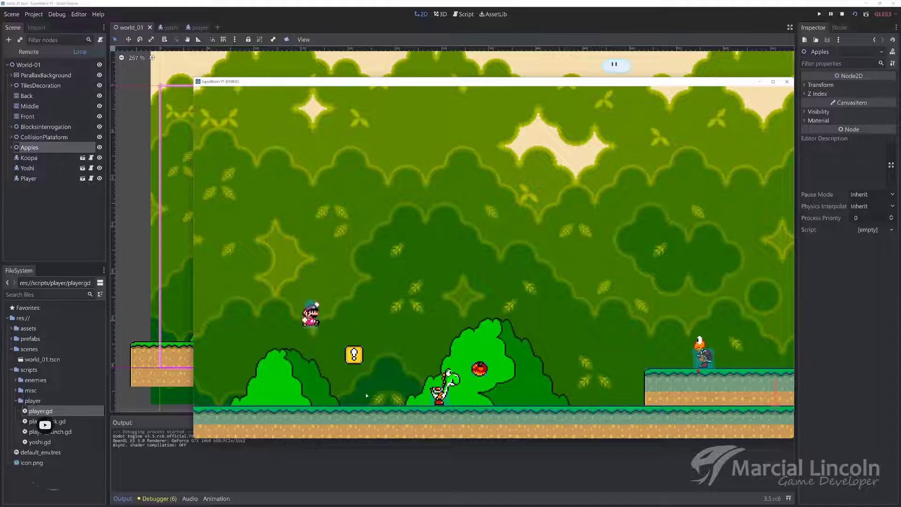
pyautogui.press('space')
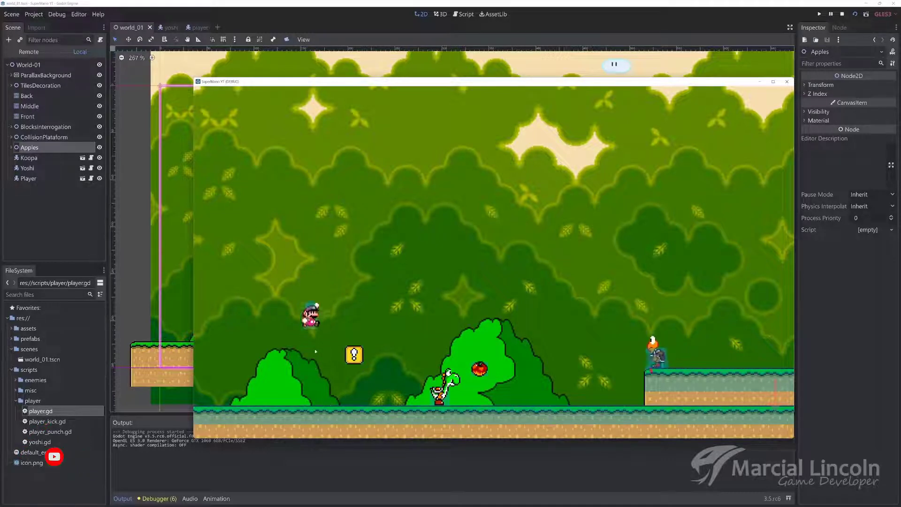
pyautogui.press('space')
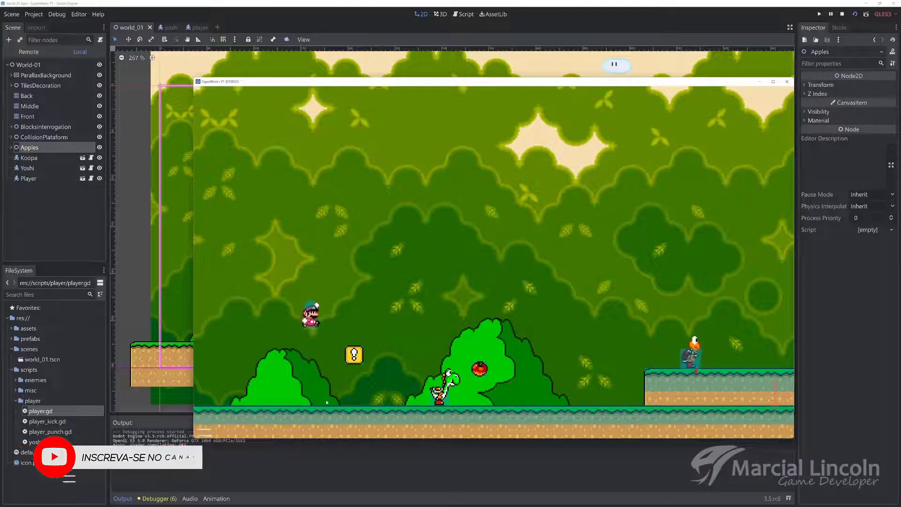
pyautogui.press('space')
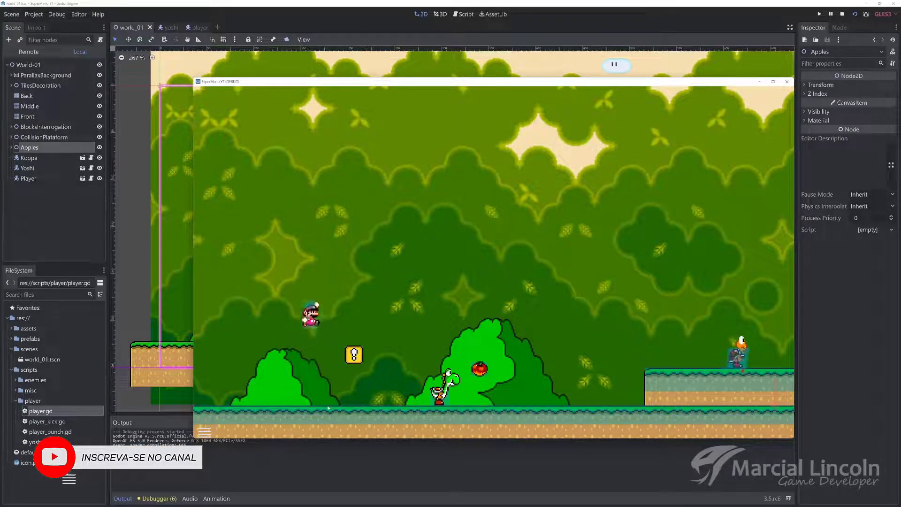
# Step: Walk Mario to Yoshi, jump onto Yoshi's back, and stop the game
pyautogui.press('Right')
pyautogui.press('space')
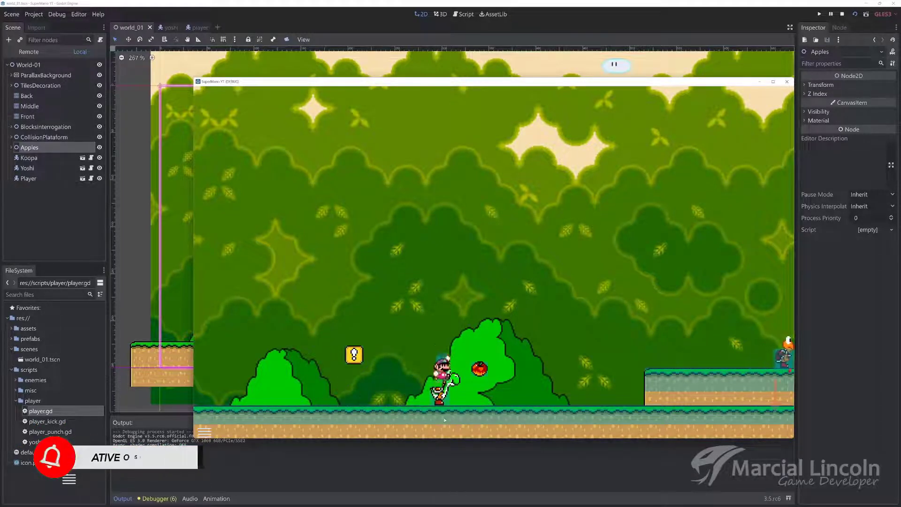
pyautogui.press('Left')
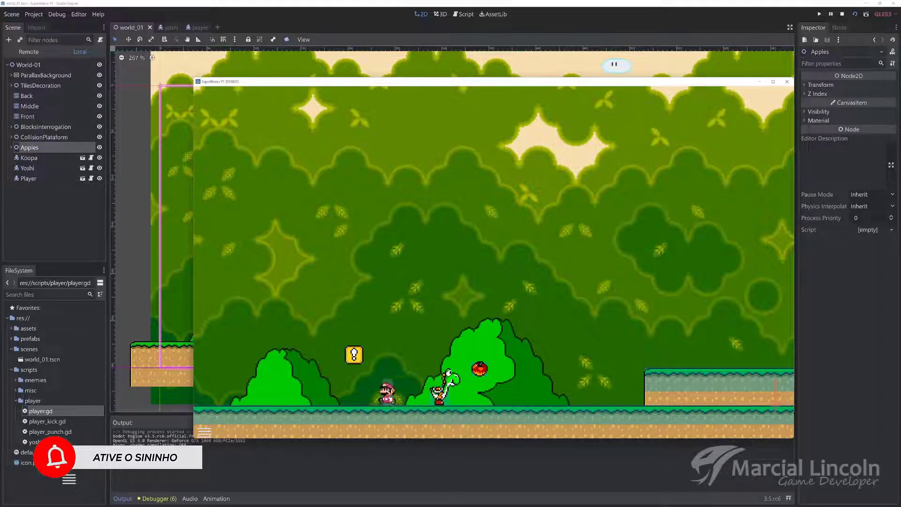
pyautogui.press('Right')
pyautogui.press('space')
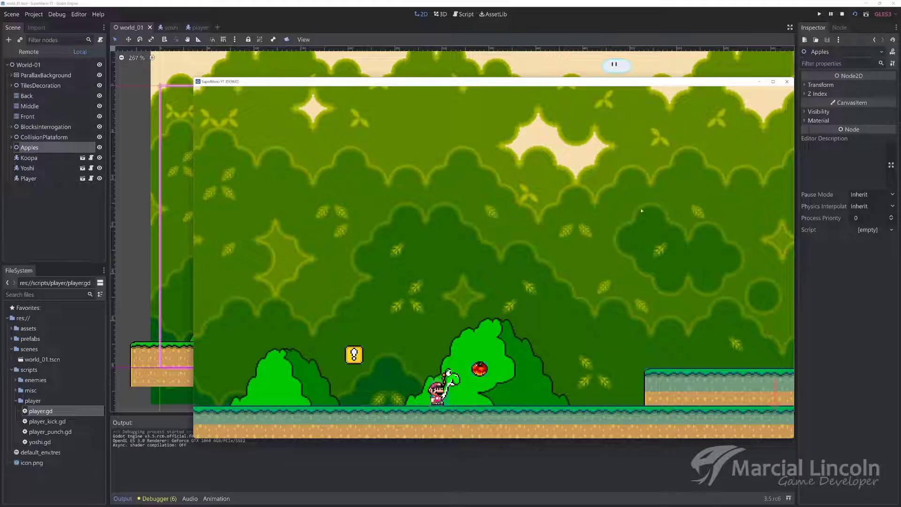
pyautogui.click(787, 82)
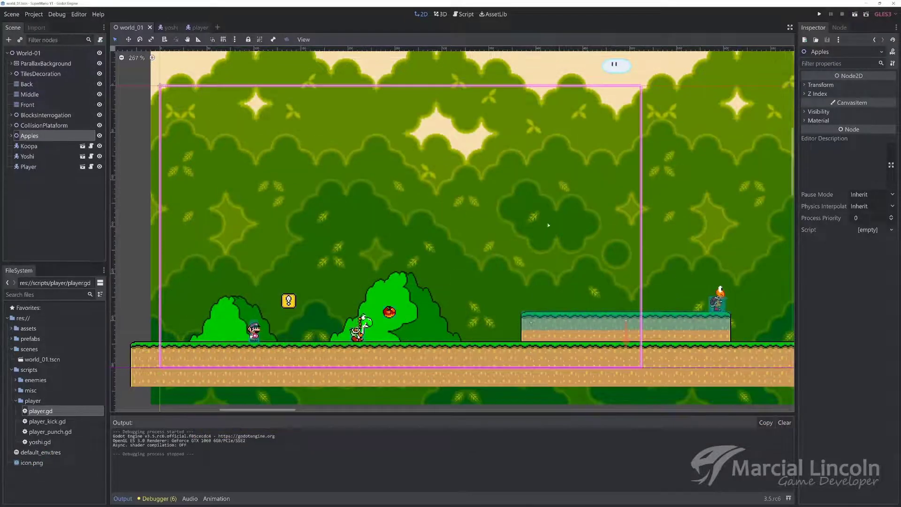
# Step: In player_kick.gd, add the check if body.has_method("interaction"): on a new line
pyautogui.click(463, 14)
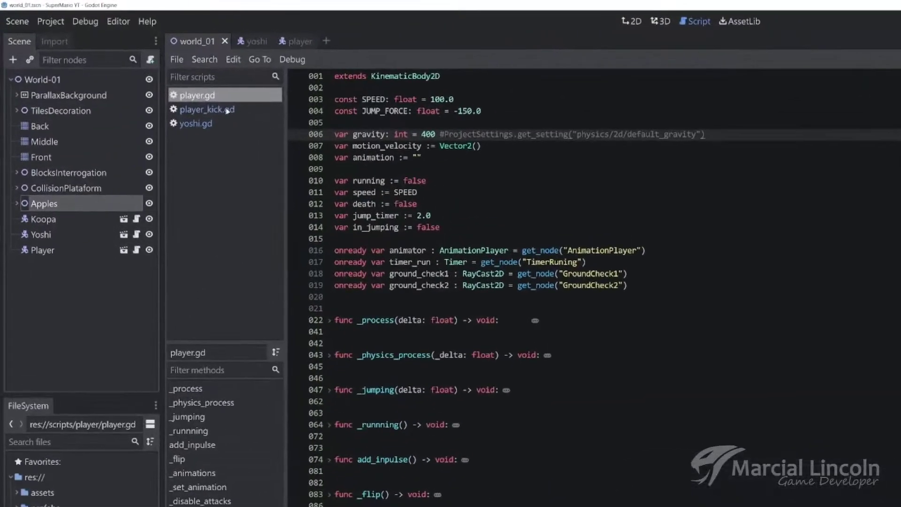
pyautogui.click(219, 107)
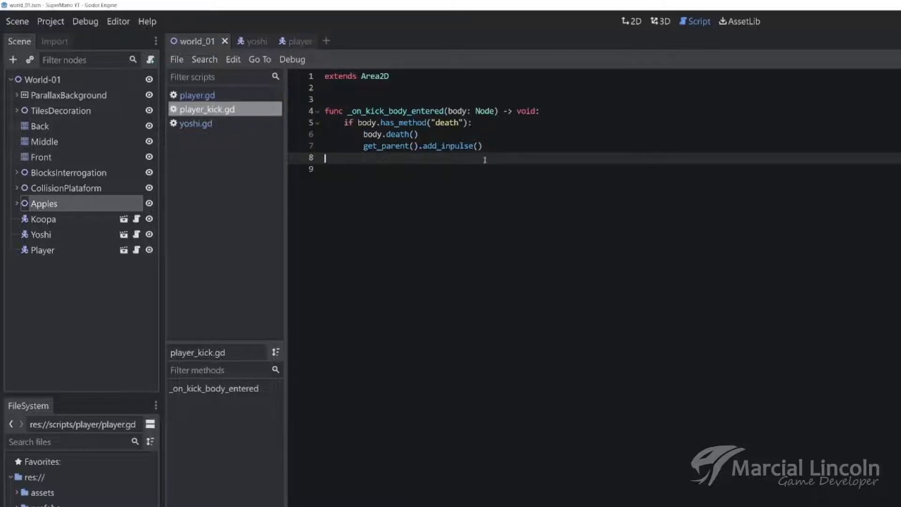
pyautogui.press('Return')
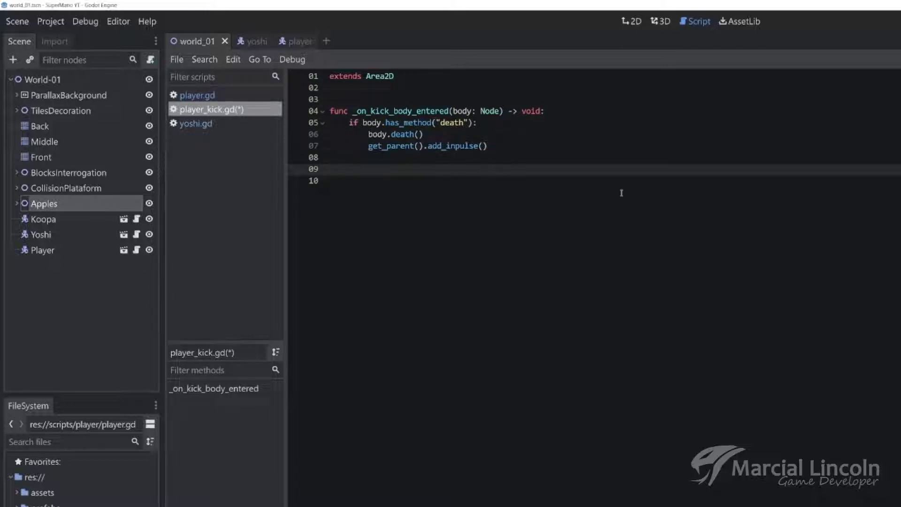
pyautogui.write('if body.')
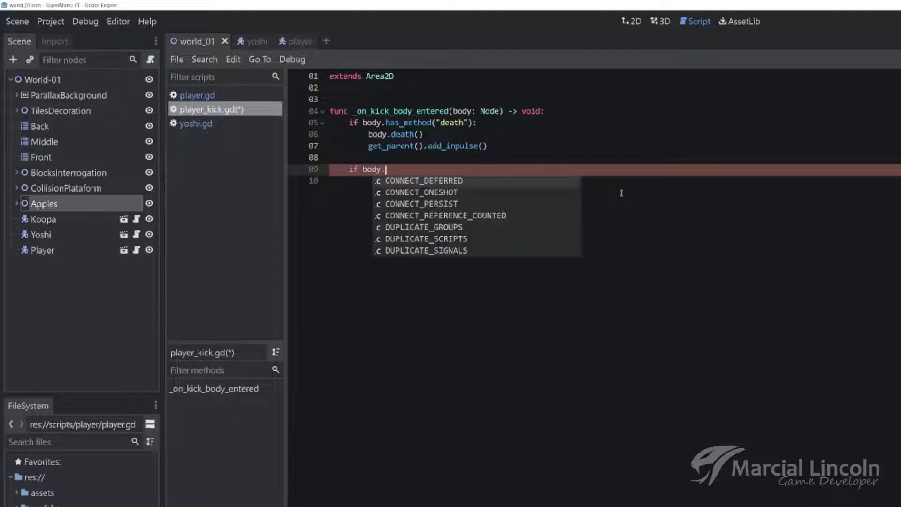
pyautogui.write('hasme')
pyautogui.press('Down')
pyautogui.press('Return')
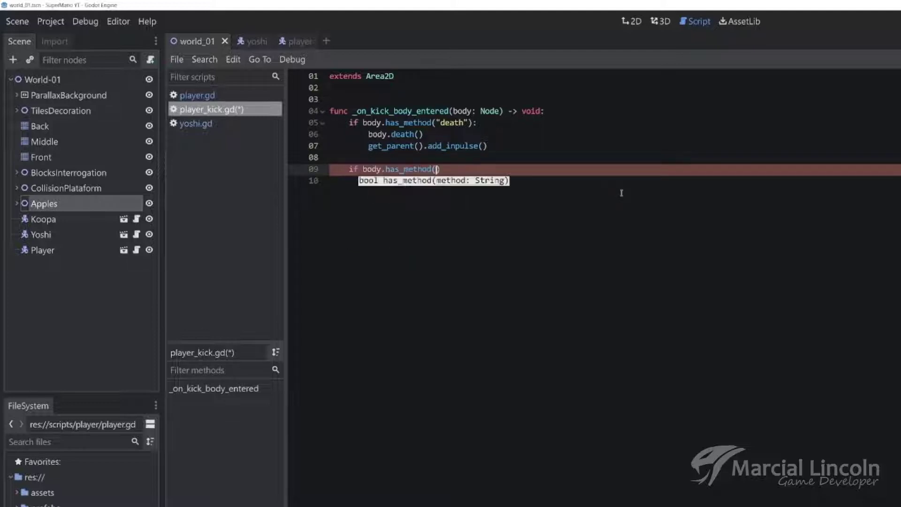
pyautogui.write('"intera')
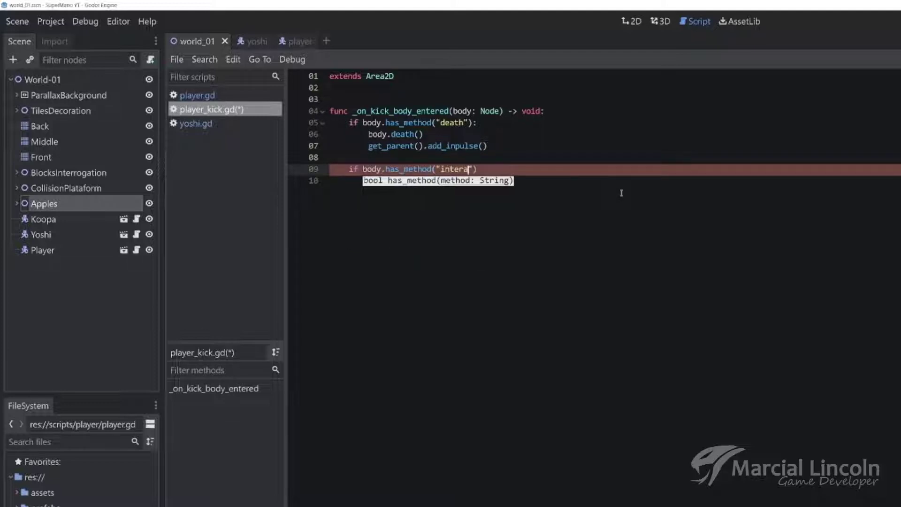
pyautogui.write('ction')
pyautogui.press('End')
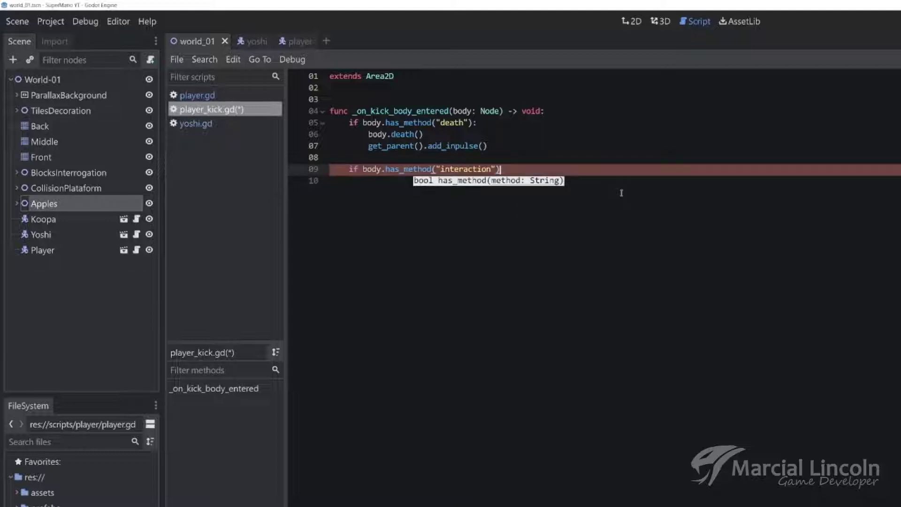
pyautogui.write(':')
# Step: Call body.interaction() on the indented line under the has_method check
pyautogui.press('Return')
pyautogui.write('bo')
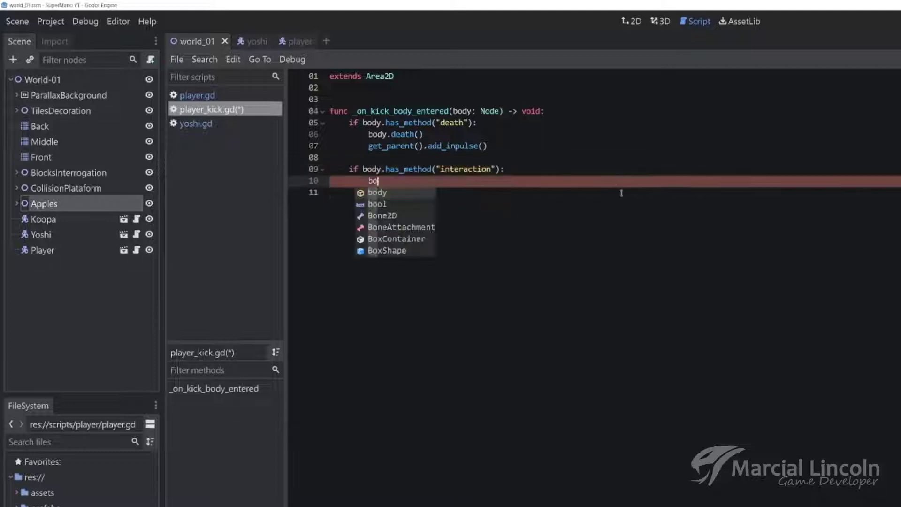
pyautogui.write('dy.in')
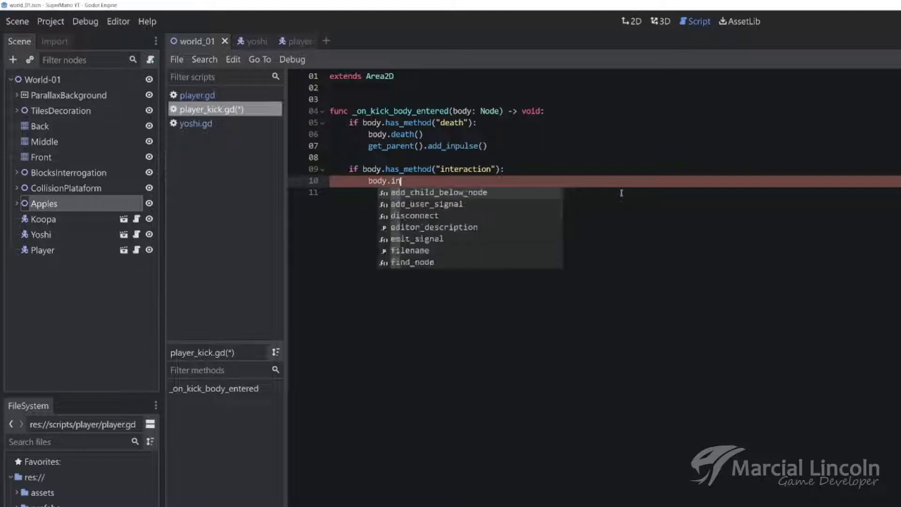
pyautogui.write('tera')
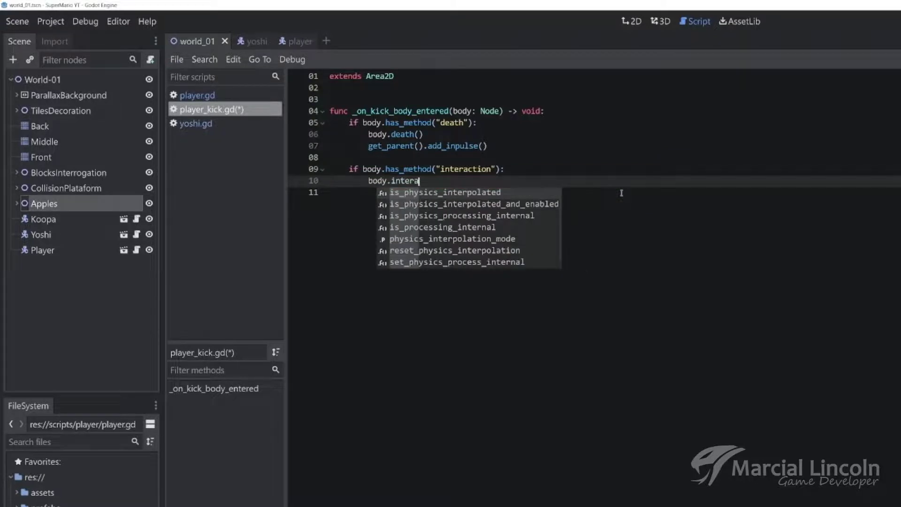
pyautogui.doubleClick(476, 168)
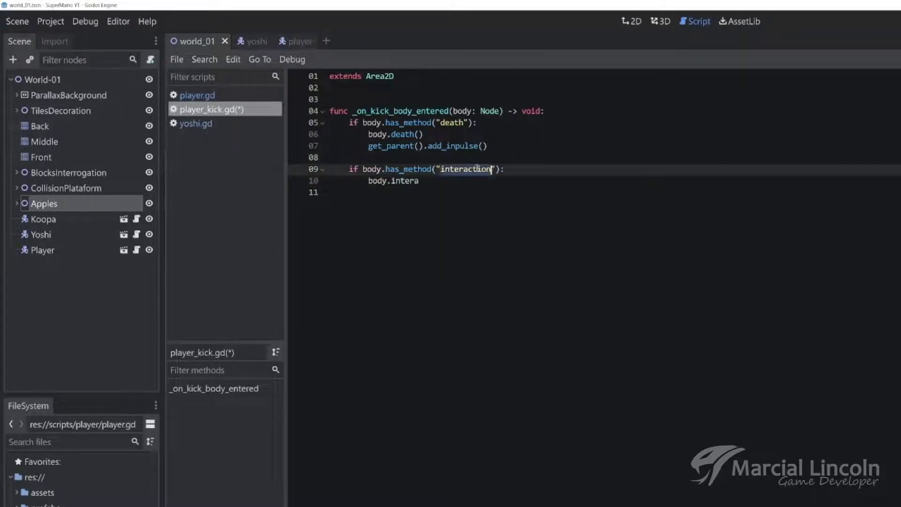
pyautogui.hotkey('ctrl', 'c')
pyautogui.doubleClick(406, 181)
pyautogui.hotkey('ctrl', 'v')
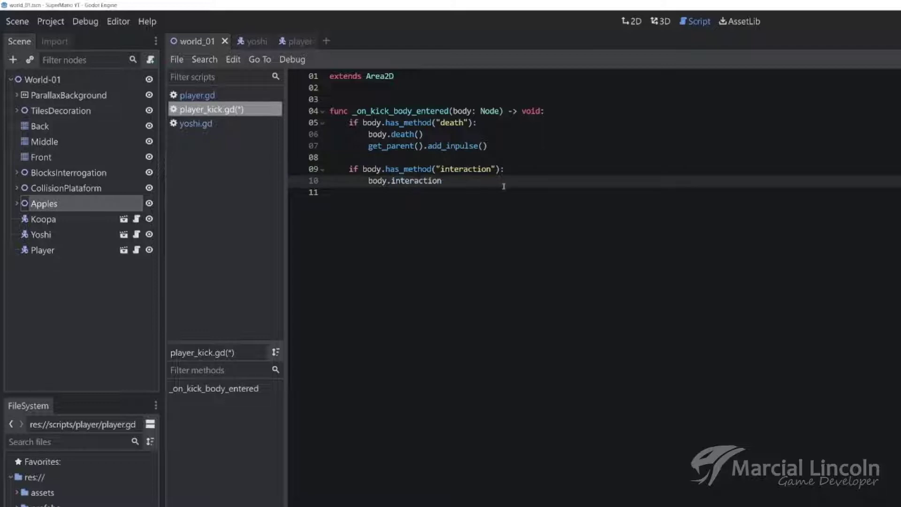
pyautogui.write('(')
# Step: Collapse Punch and Kick, then pass get_parent() into body.interaction() in the Kick script
pyautogui.click(292, 41)
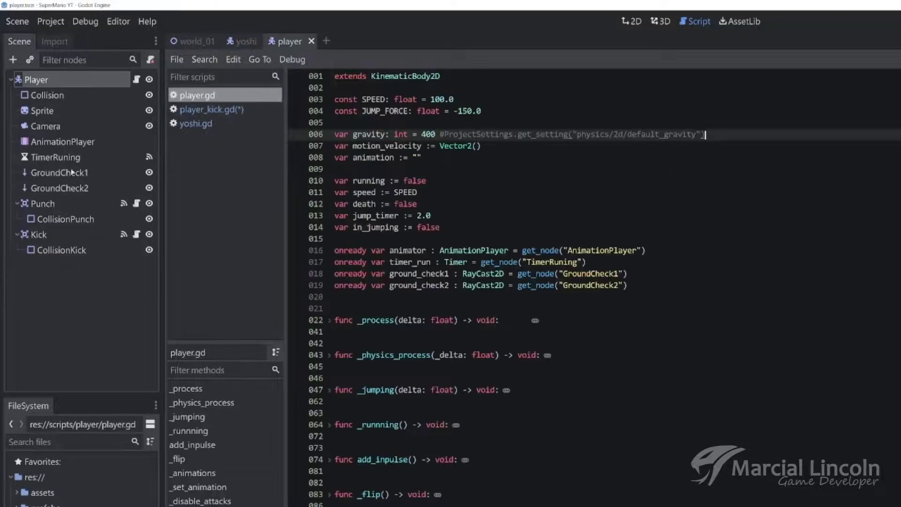
pyautogui.click(18, 204)
pyautogui.click(18, 219)
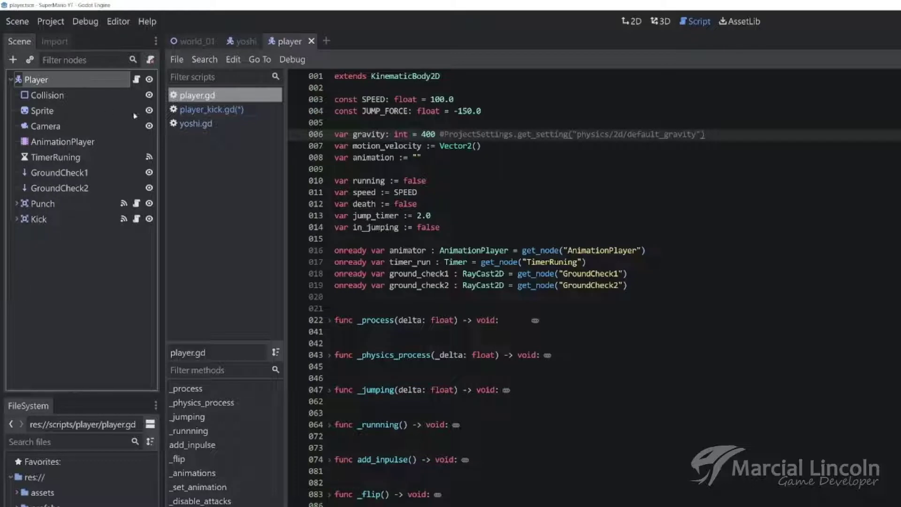
pyautogui.click(137, 219)
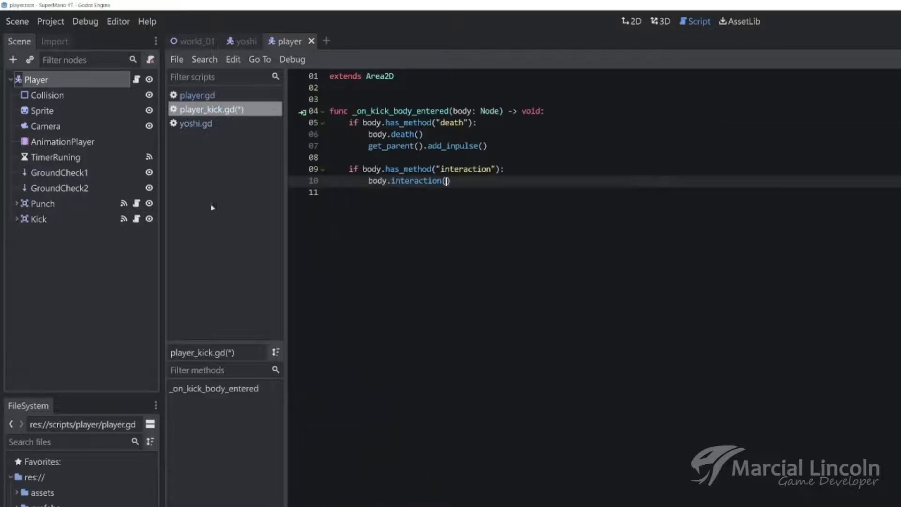
pyautogui.write('getp')
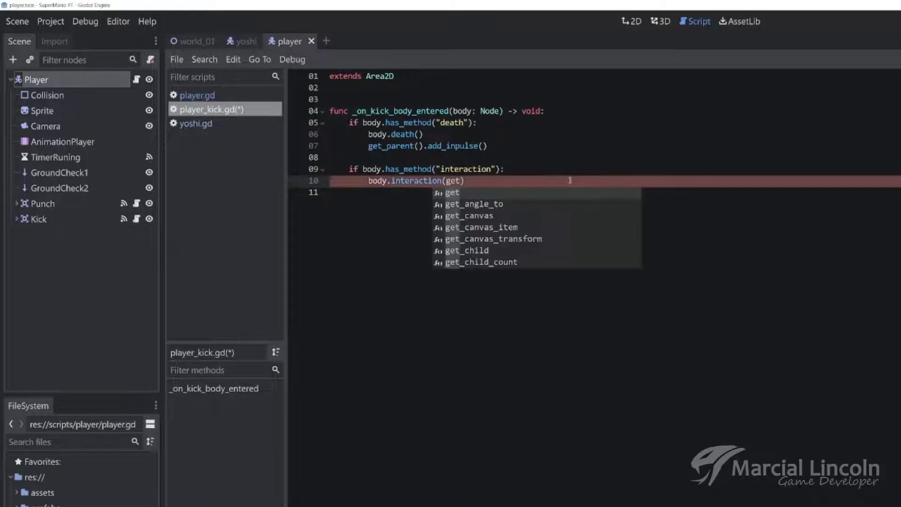
pyautogui.write('are')
pyautogui.press('Down')
pyautogui.press('Return')
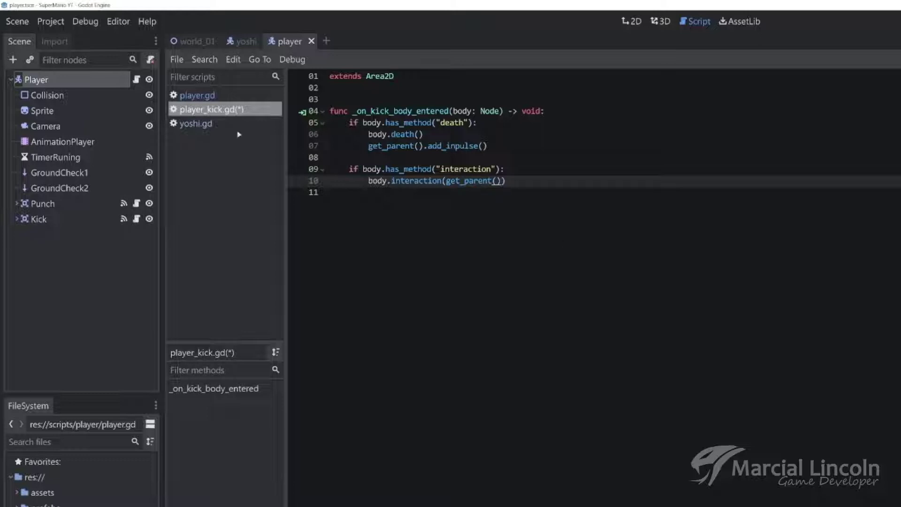
pyautogui.click(197, 95)
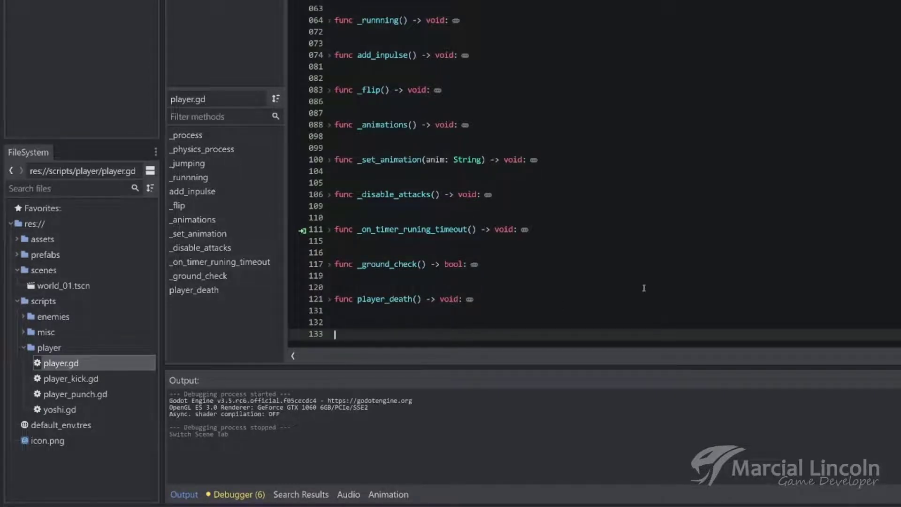
# Step: Write func show_player(value: bool) -> void: with body get_node("Sprite").visible = value
pyautogui.write('func s')
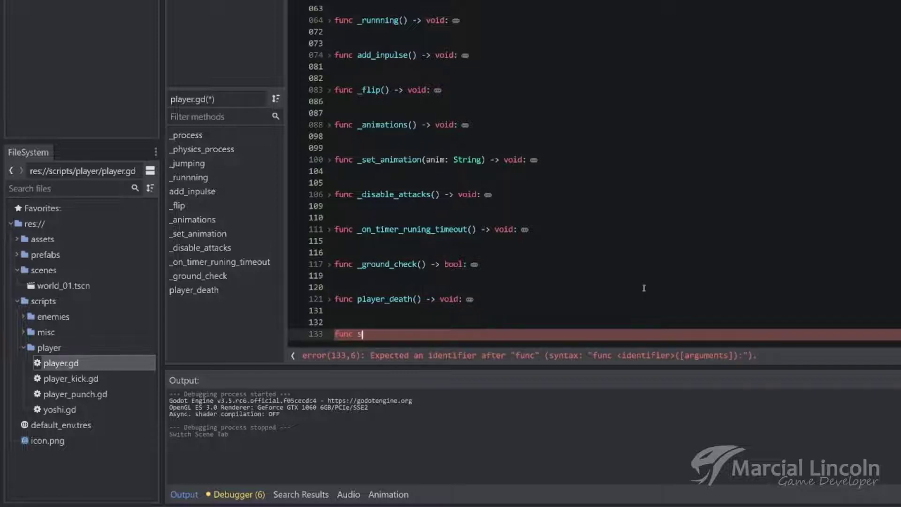
pyautogui.write('how_player')
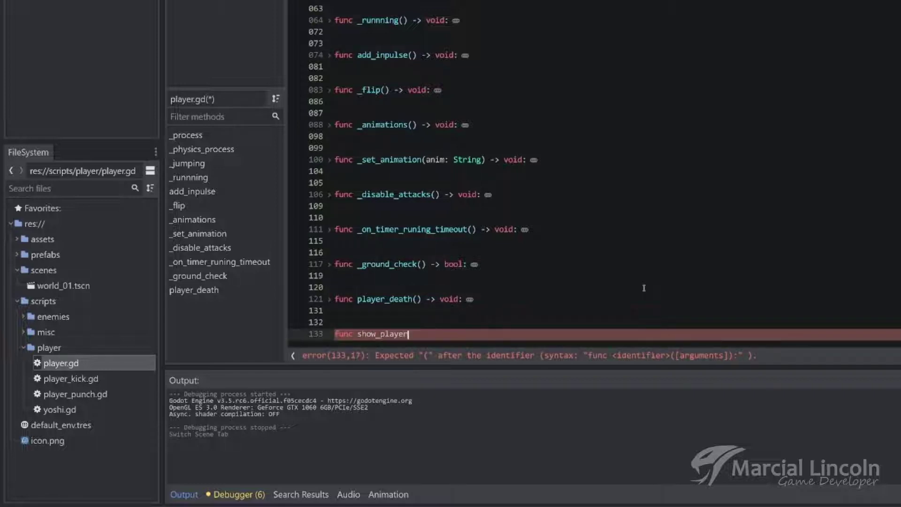
pyautogui.write('(value')
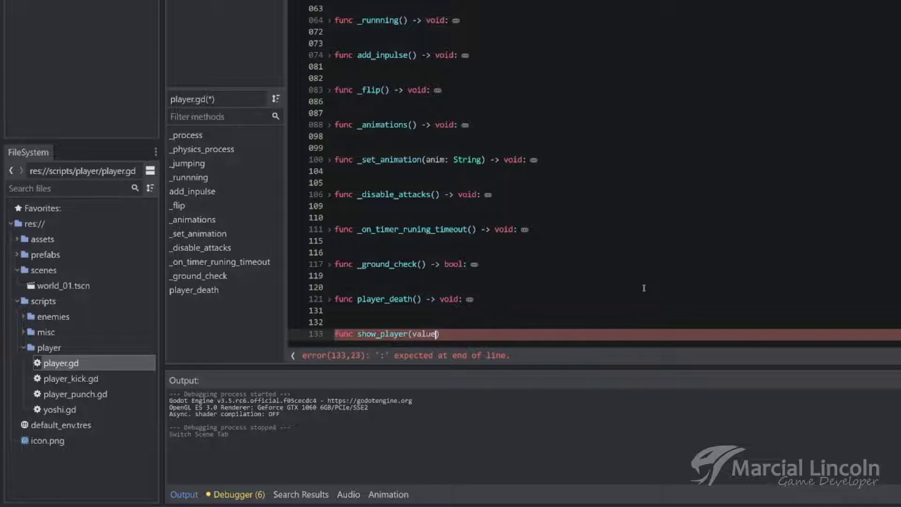
pyautogui.write(': bool')
pyautogui.write(' -> void')
pyautogui.write(':')
pyautogui.press('Return')
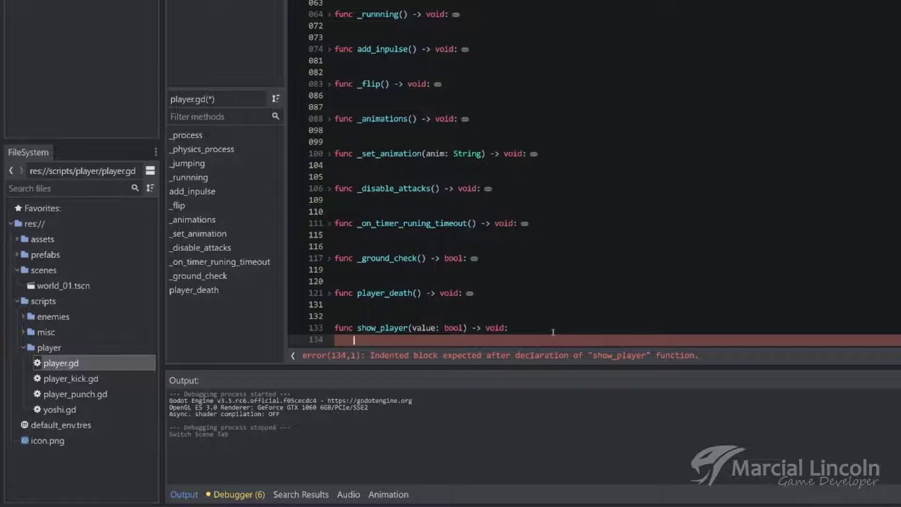
pyautogui.write('get_')
pyautogui.write('node')
pyautogui.press('Return')
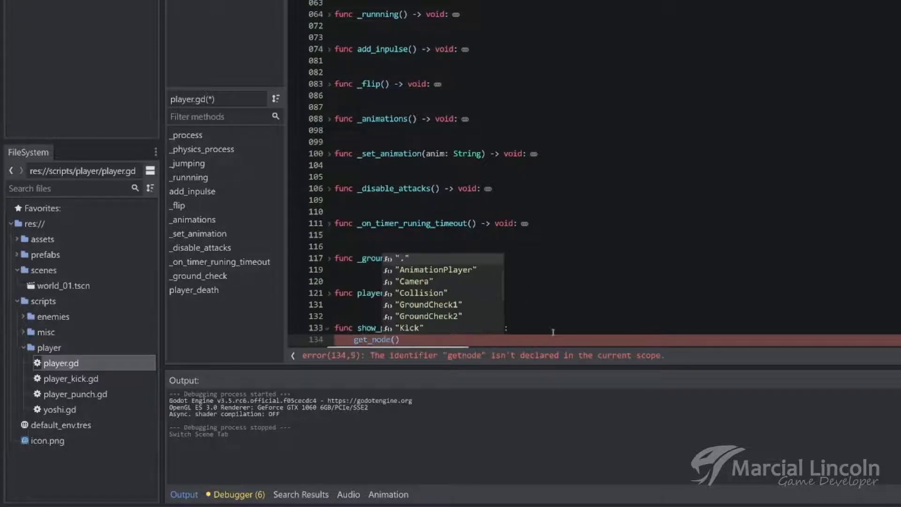
pyautogui.press('Down')
pyautogui.press('Down')
pyautogui.press('Down')
pyautogui.press('Down')
pyautogui.press('Down')
pyautogui.press('Down')
pyautogui.press('Down')
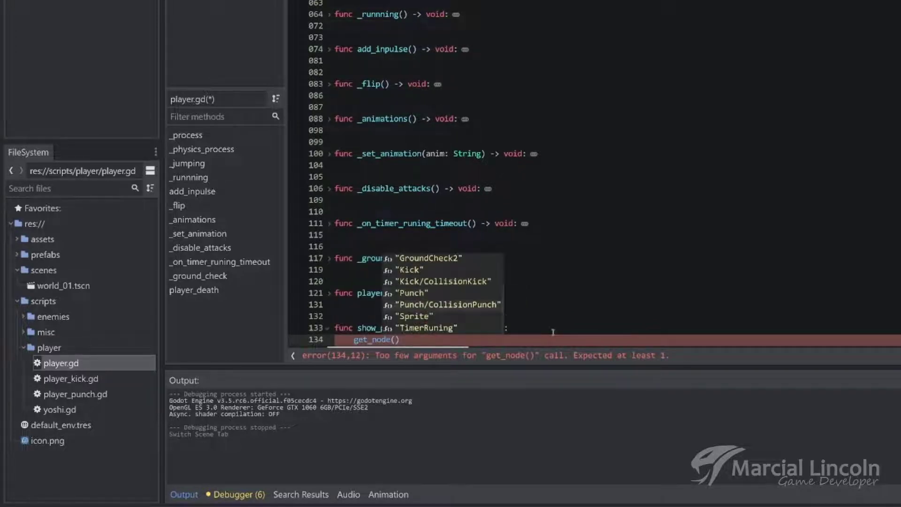
pyautogui.press('Down')
pyautogui.press('Return')
pyautogui.press('End')
pyautogui.write('.')
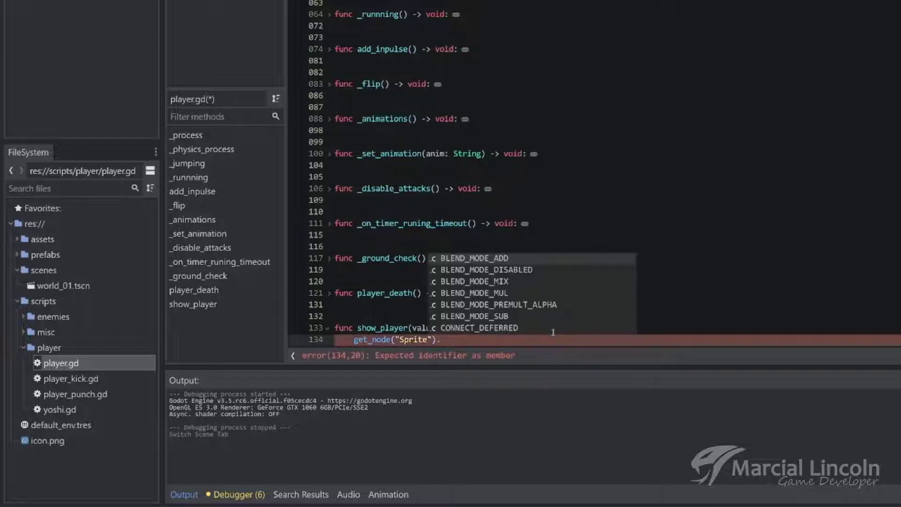
pyautogui.write('visible =')
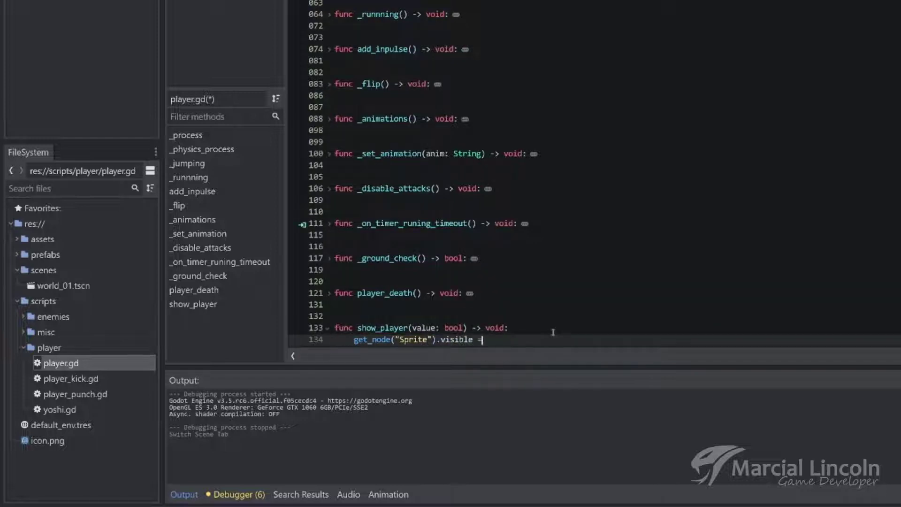
pyautogui.write(' valuye')
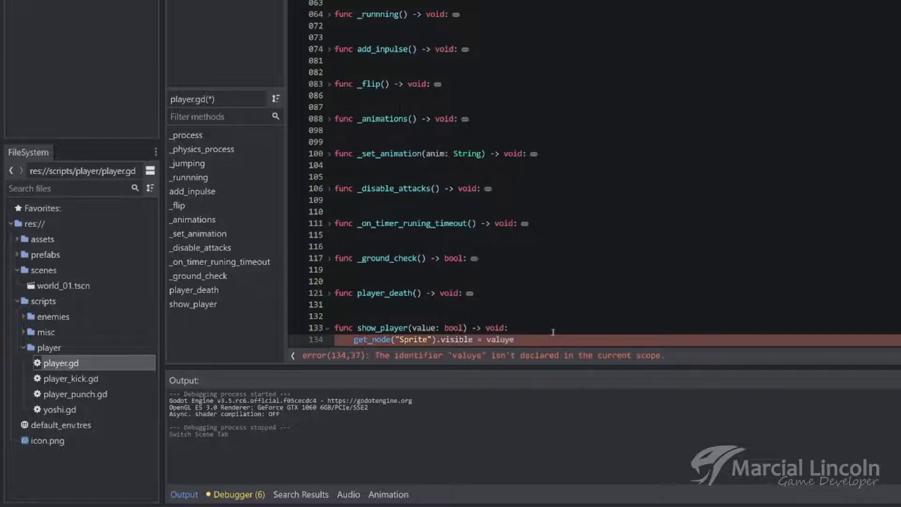
pyautogui.scroll(-1, 535, 331)
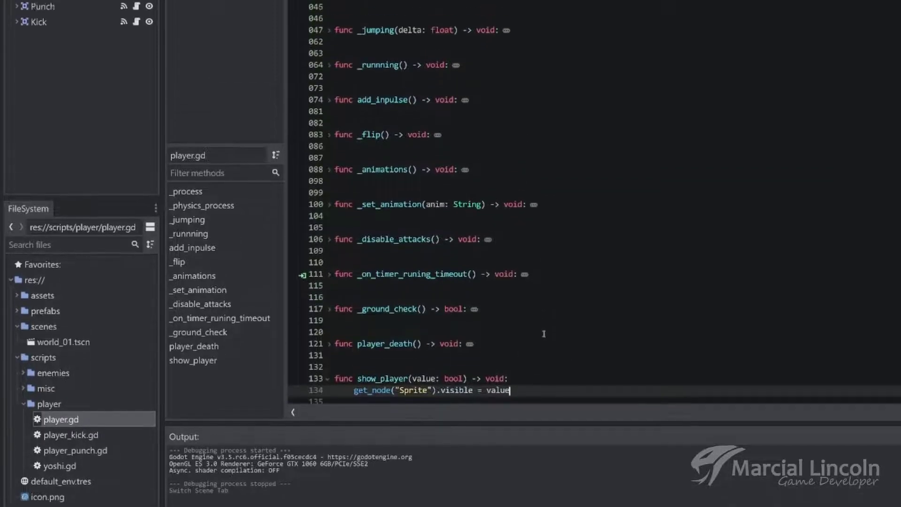
pyautogui.click(233, 109)
# Step: Add get_parent().show_player(false) below the interaction call in player_kick.gd
pyautogui.click(535, 182)
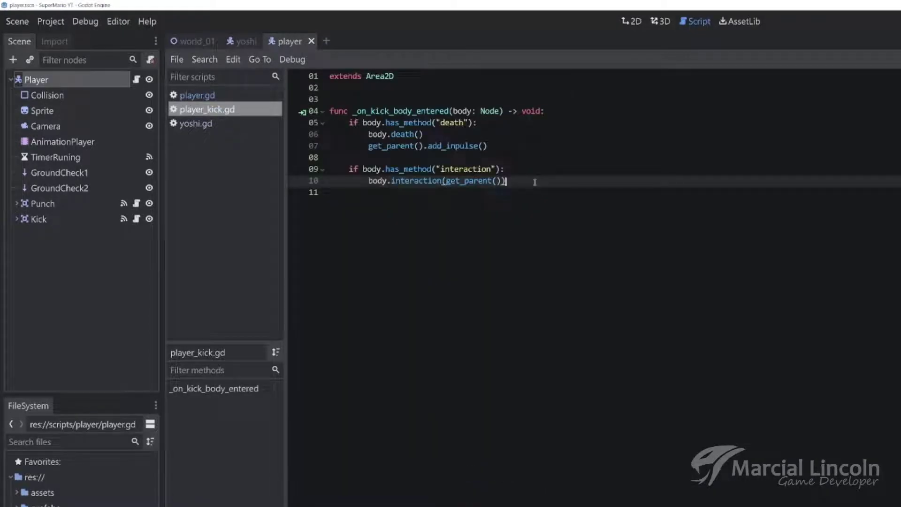
pyautogui.press('Return')
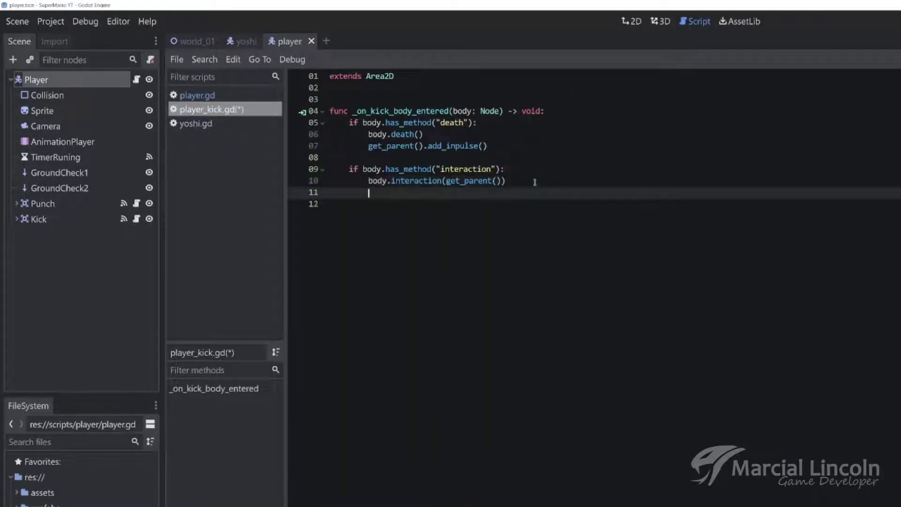
pyautogui.write('getpara')
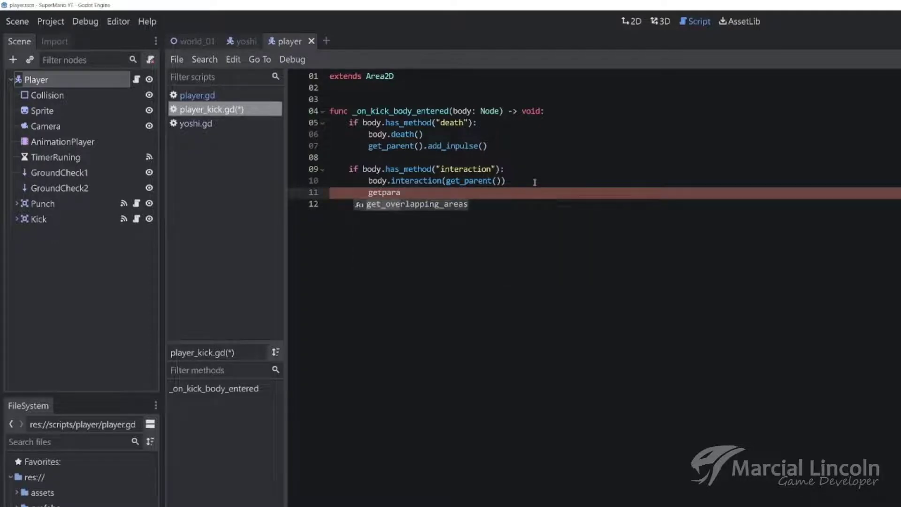
pyautogui.press('BackSpace')
pyautogui.press('BackSpace')
pyautogui.write('rent')
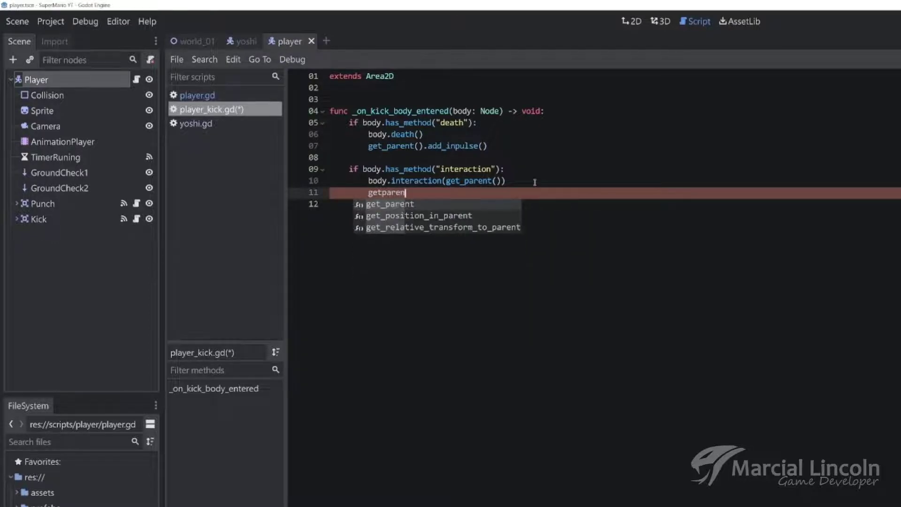
pyautogui.press('Return')
pyautogui.write('.show')
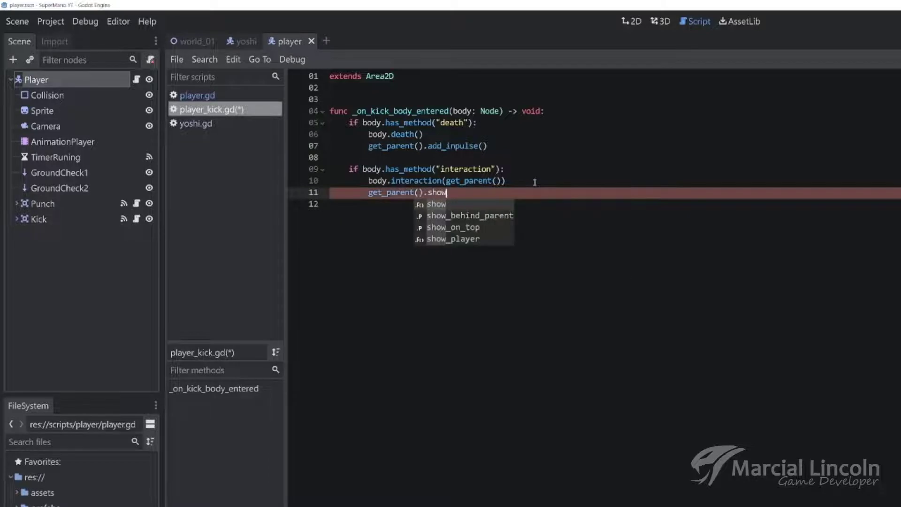
pyautogui.press('Down')
pyautogui.press('Down')
pyautogui.press('Down')
pyautogui.press('Return')
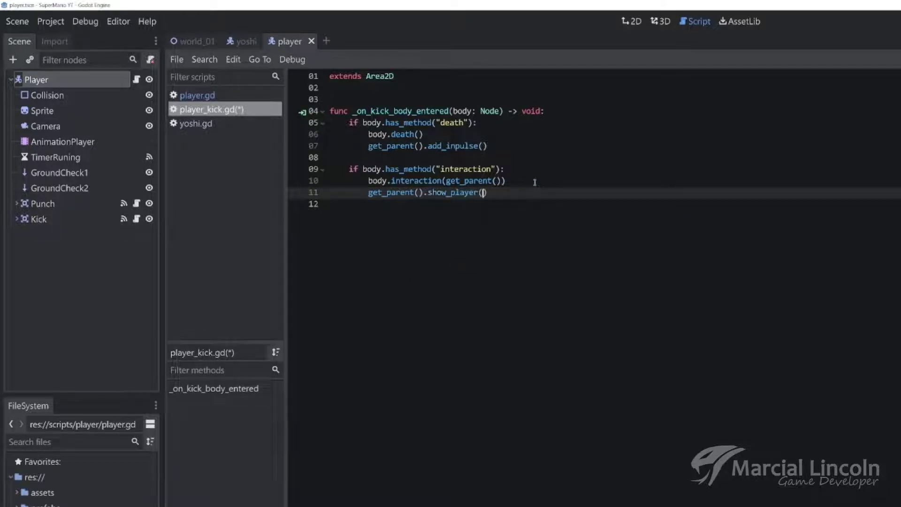
pyautogui.write('fals')
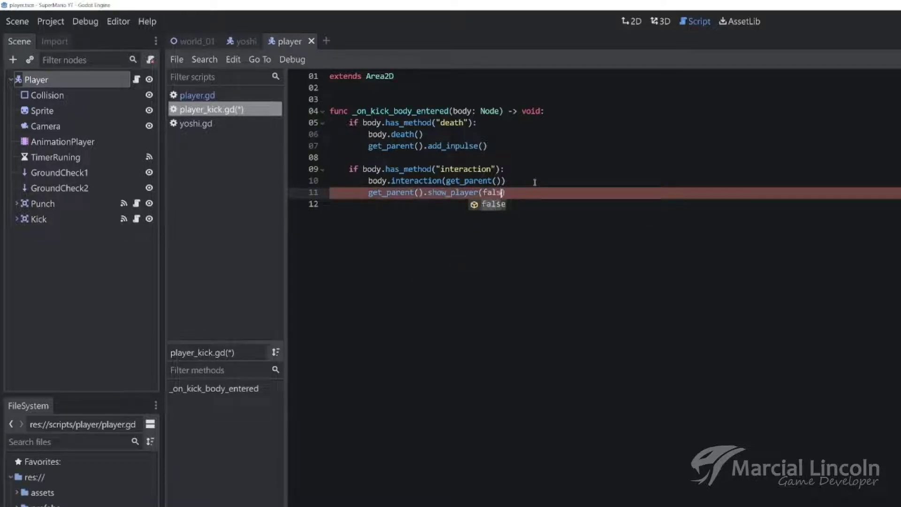
pyautogui.write('e')
# Step: Save player_kick.gd and launch the world_01 level for a playtest
pyautogui.hotkey('ctrl', 's')
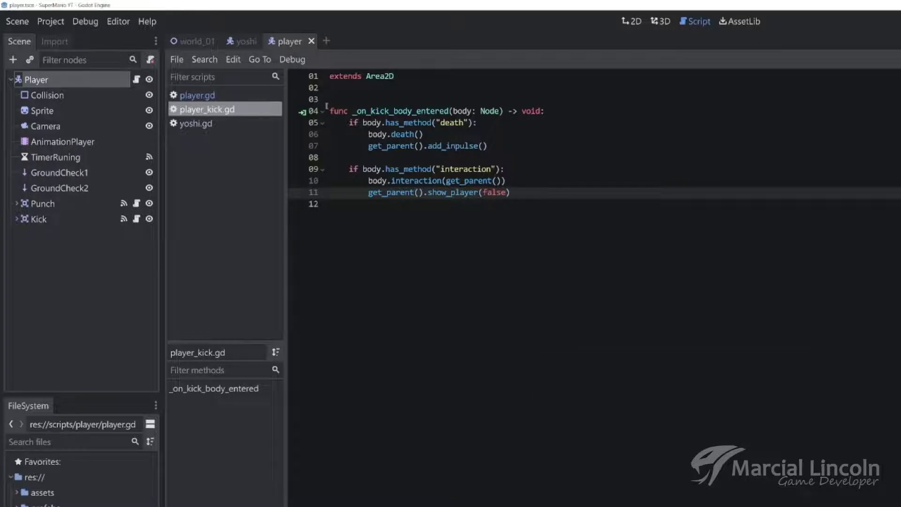
pyautogui.click(192, 41)
pyautogui.hotkey('ctrl', 's')
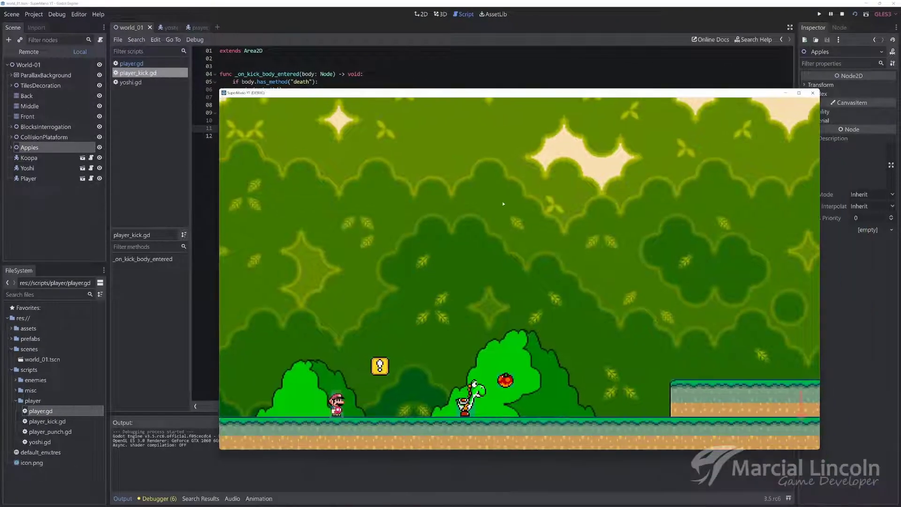
# Step: Mount Yoshi with Mario and ride him back and forth left and right
pyautogui.press('Right')
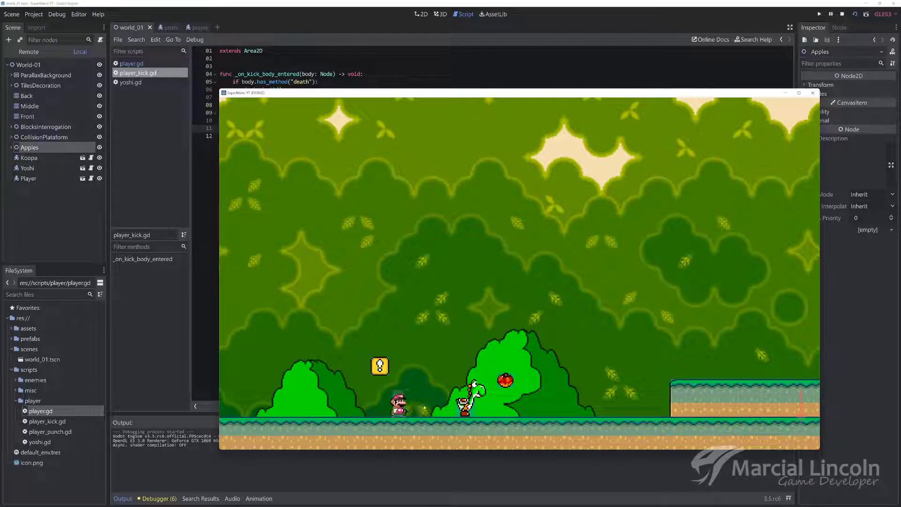
pyautogui.press('Right')
pyautogui.press('space')
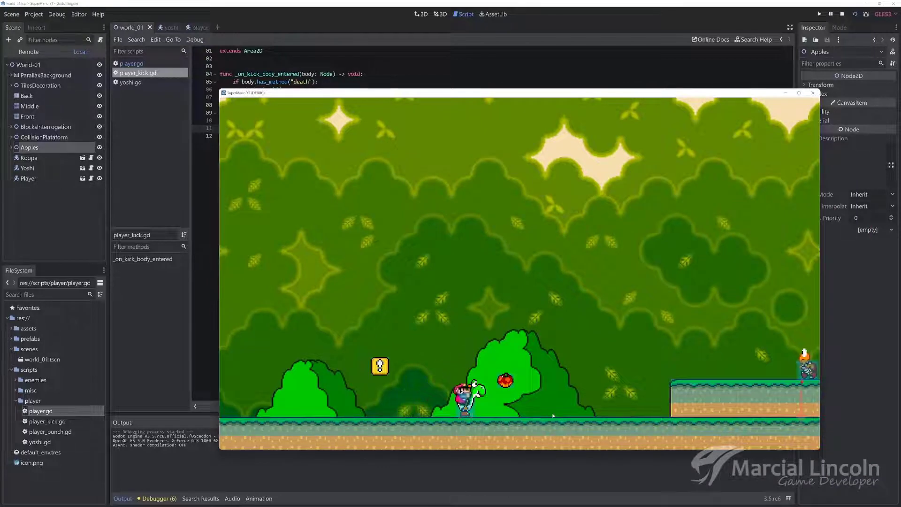
pyautogui.press('Left')
pyautogui.press('Right')
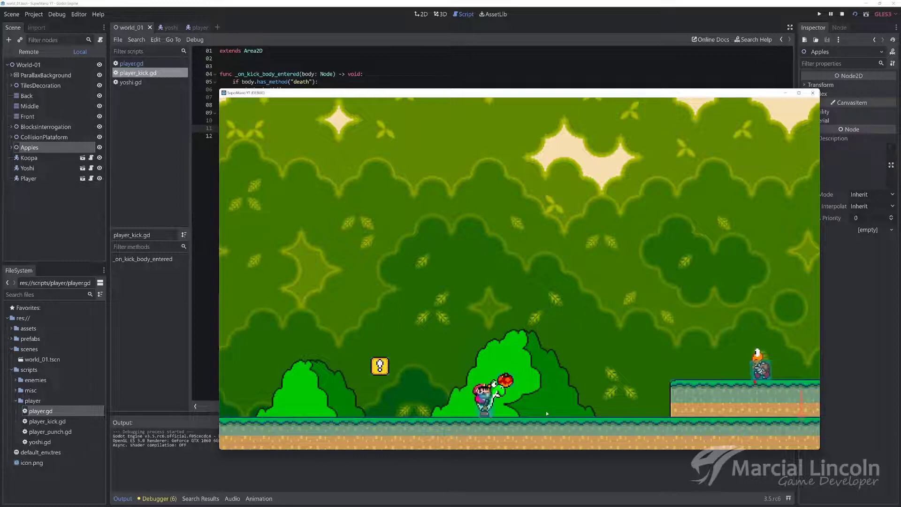
pyautogui.press('Left')
pyautogui.press('Right')
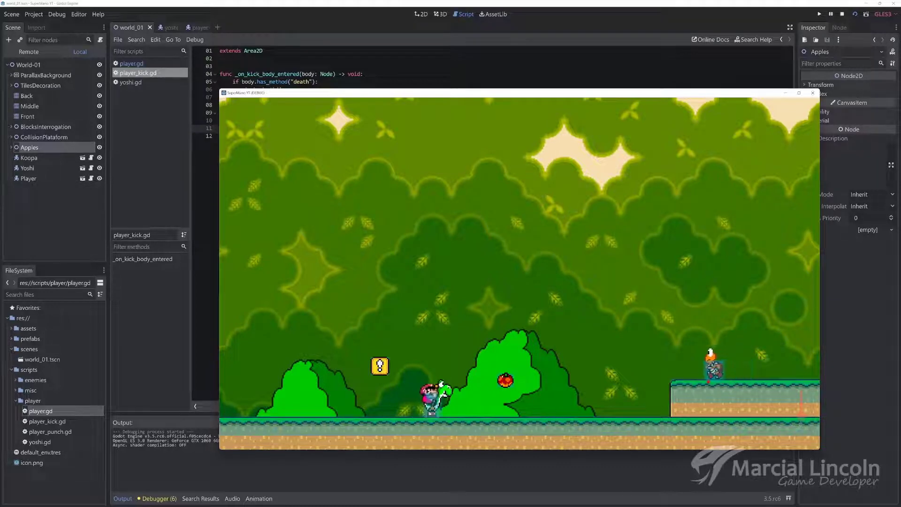
# Step: Jump Yoshi up to hit and land on the ? block, then stop the game
pyautogui.press('Left')
pyautogui.press('space')
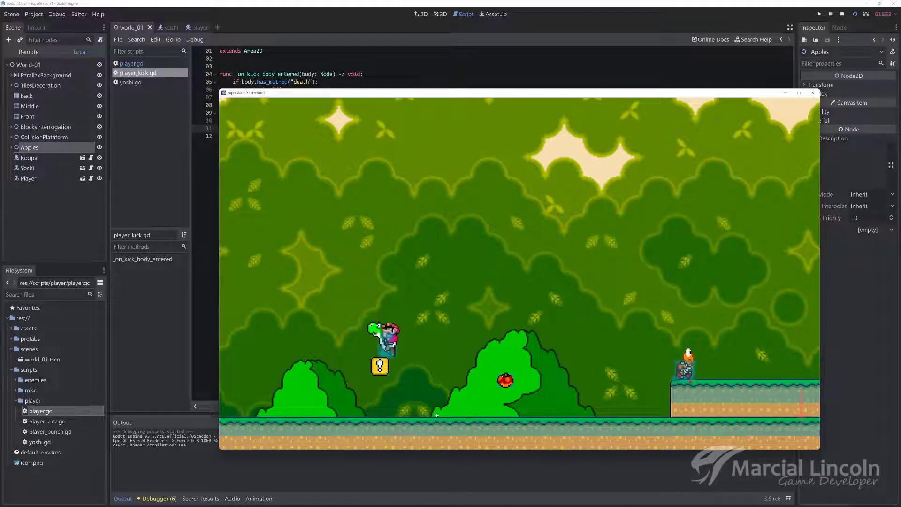
pyautogui.press('Right')
pyautogui.press('space')
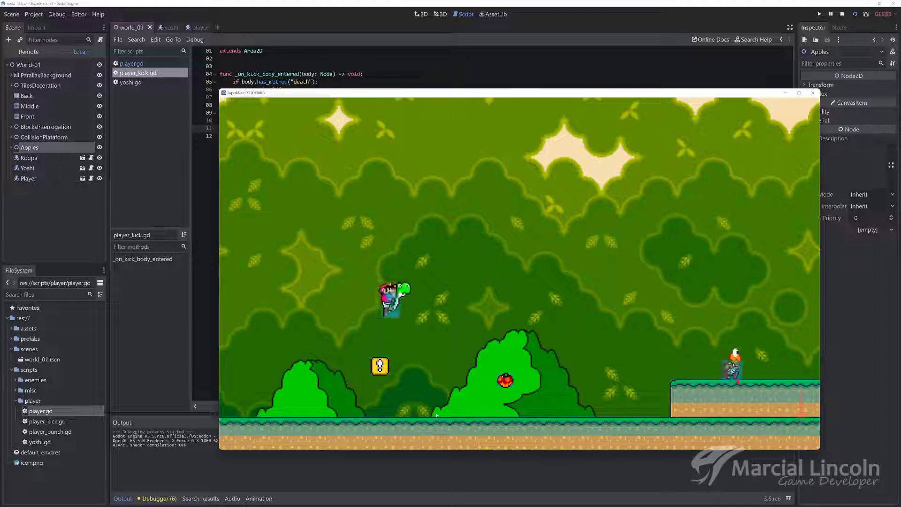
pyautogui.press('Left')
pyautogui.press('Left')
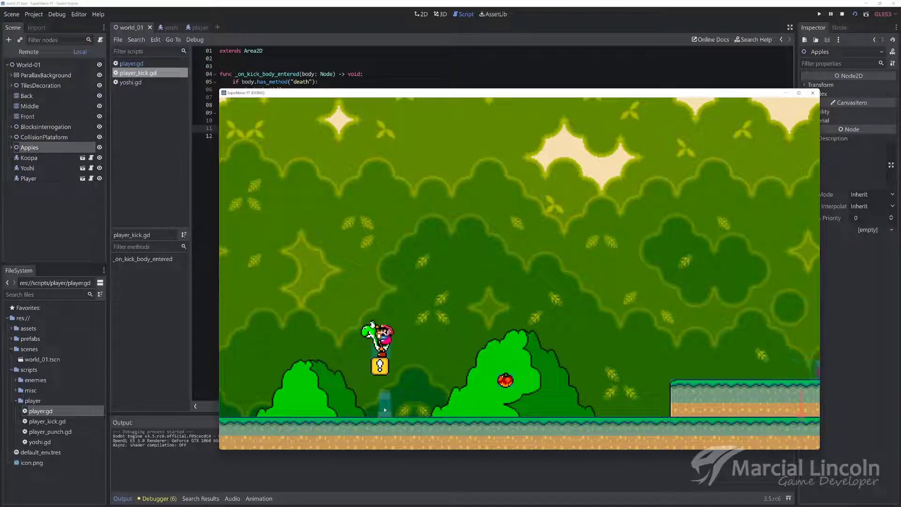
pyautogui.press('space')
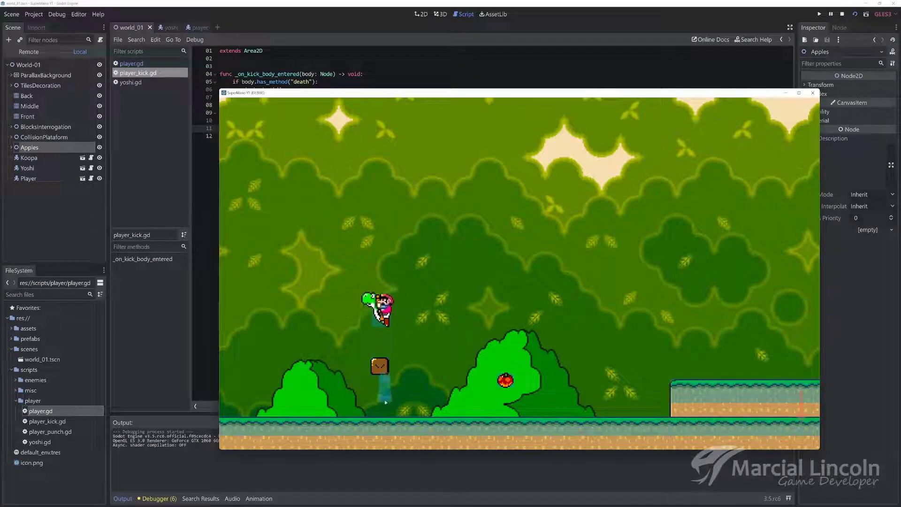
pyautogui.press('space')
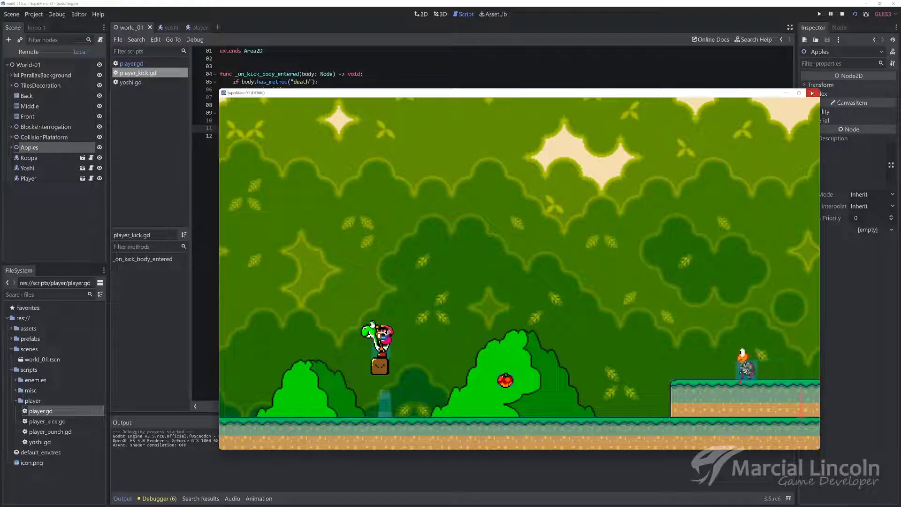
pyautogui.click(813, 92)
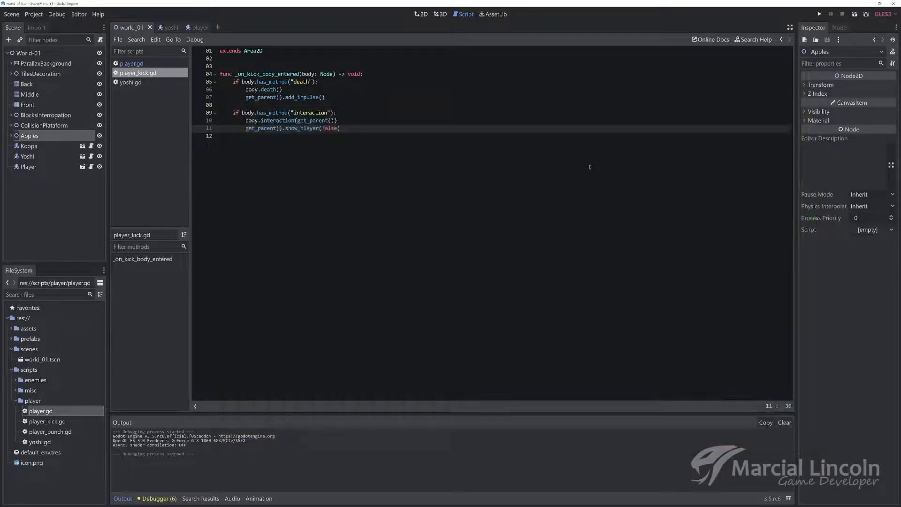
# Step: In yoshi.gd, add an 'if Input.is_action_just_pressed("ui_amount"):' check after line 31
pyautogui.click(136, 82)
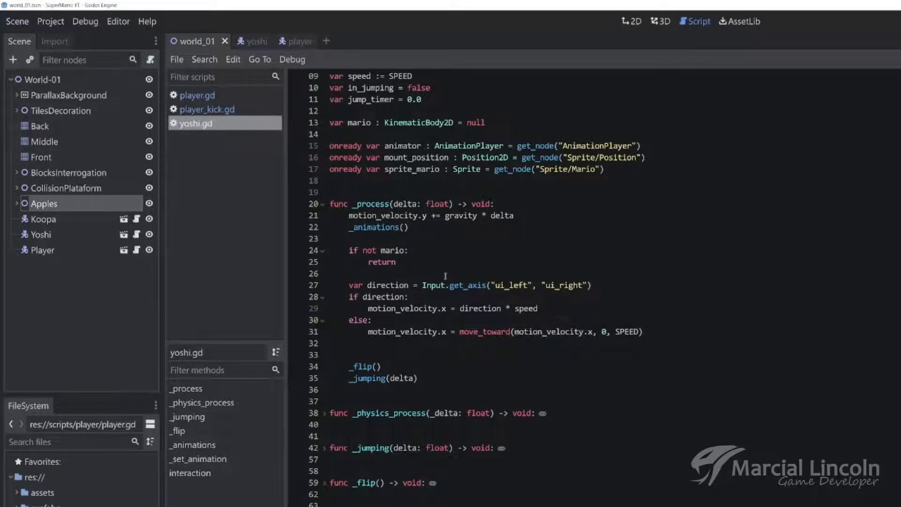
pyautogui.click(669, 335)
pyautogui.press('Return')
pyautogui.press('Return')
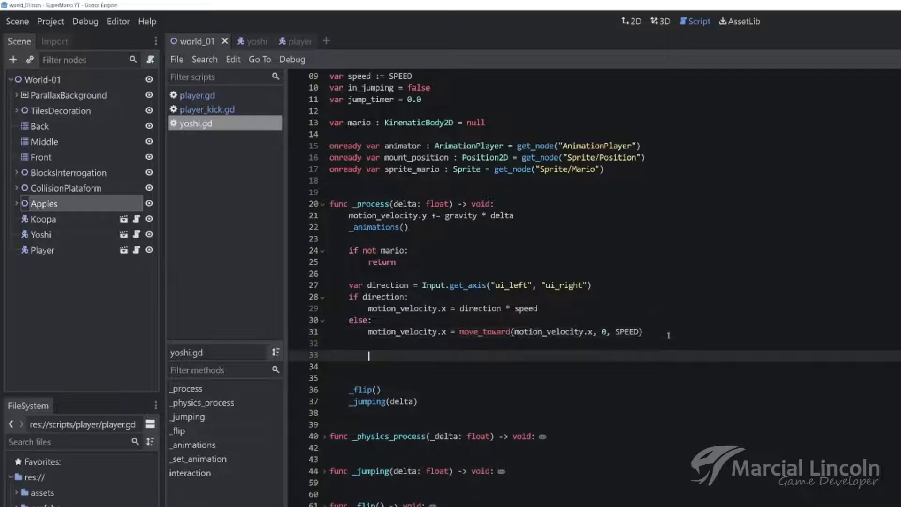
pyautogui.press('BackSpace')
pyautogui.write('if I')
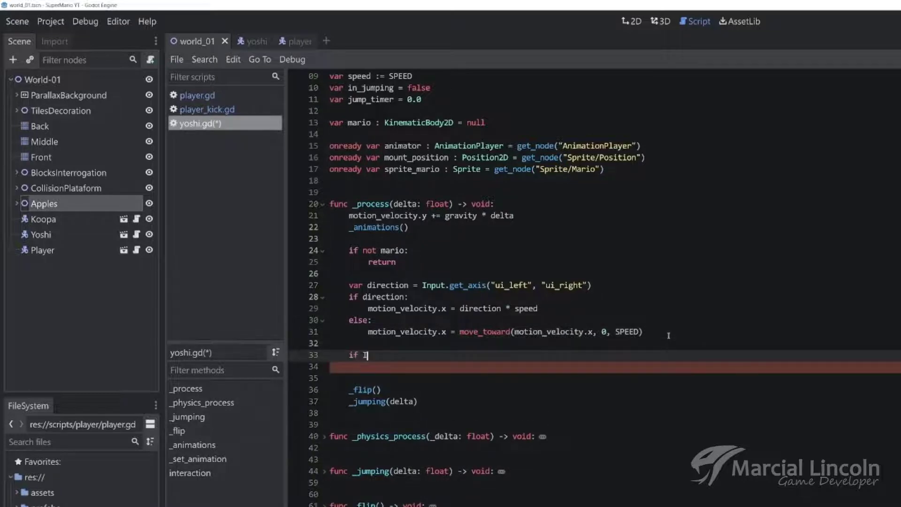
pyautogui.write('np')
pyautogui.press('Return')
pyautogui.write('.')
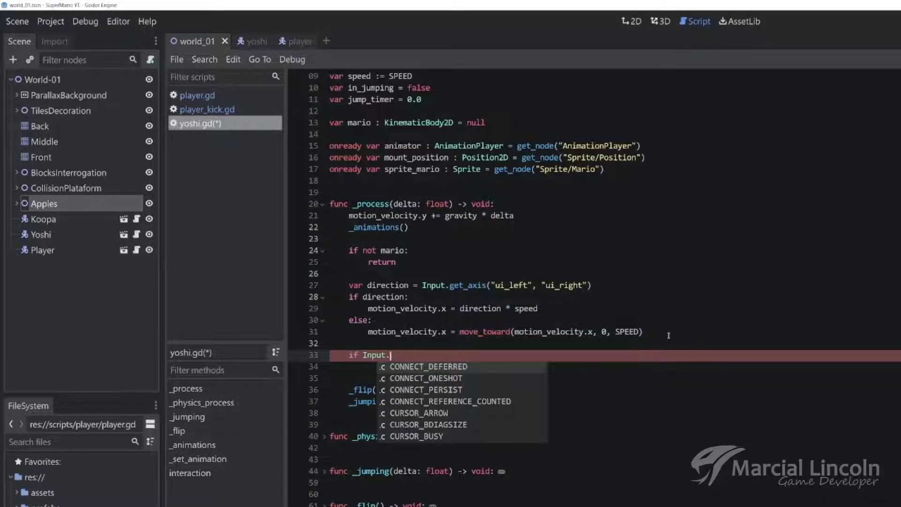
pyautogui.write('isj')
pyautogui.press('Return')
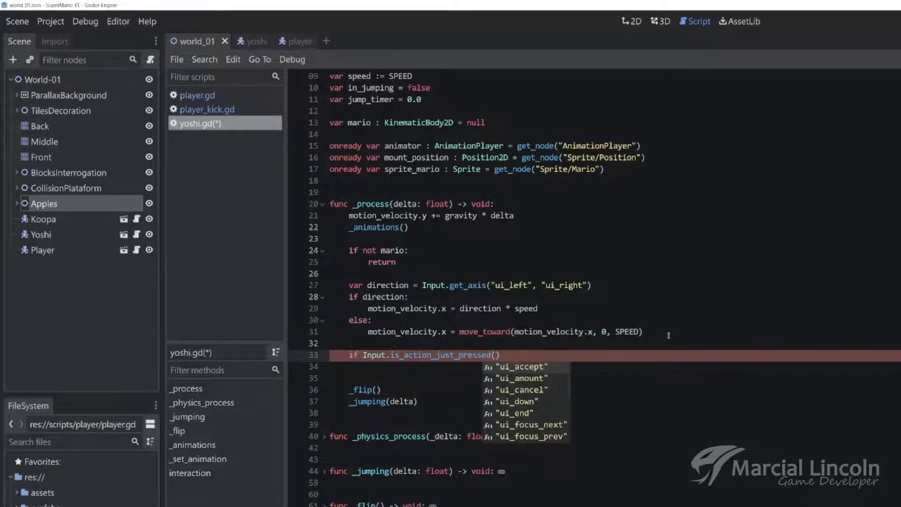
pyautogui.write('"')
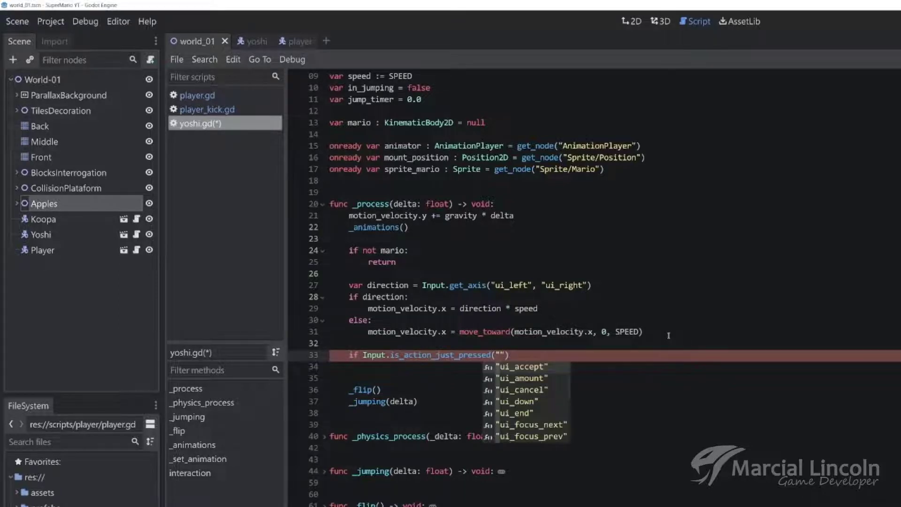
pyautogui.write('ui_')
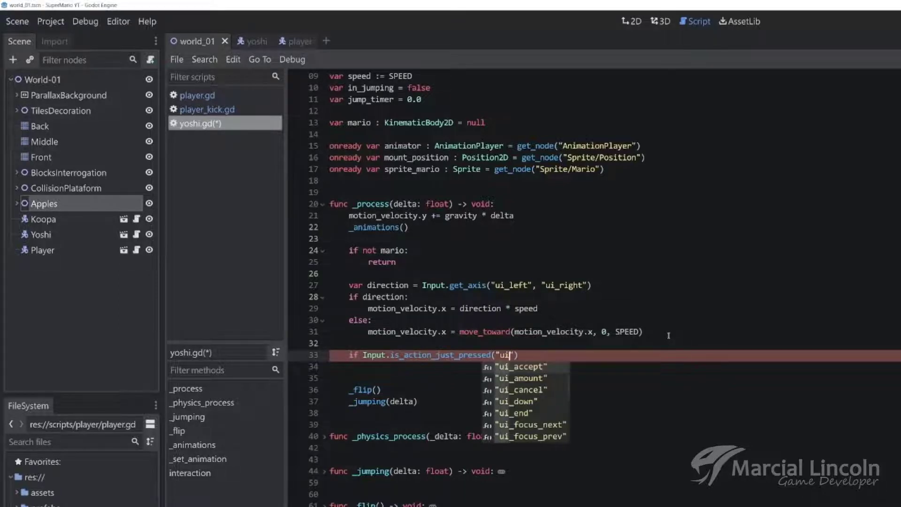
pyautogui.write('amo')
pyautogui.press('Return')
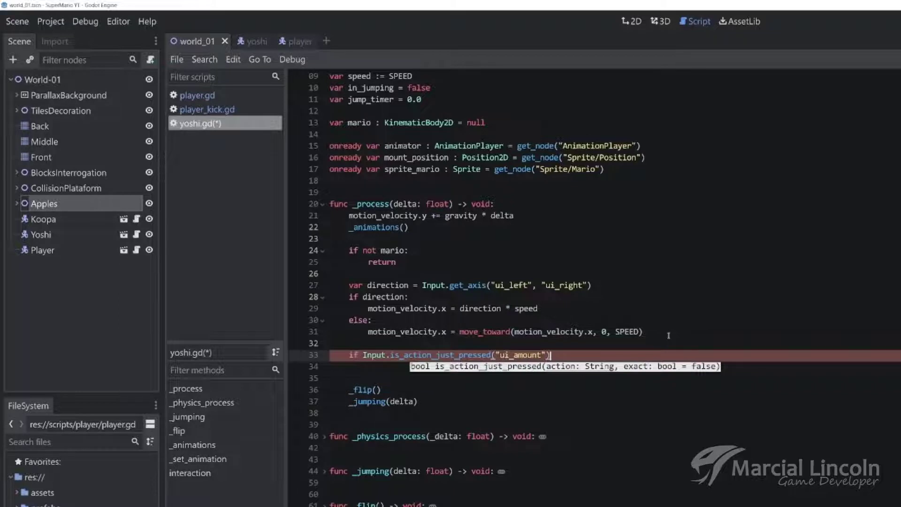
pyautogui.write(':')
pyautogui.press('Return')
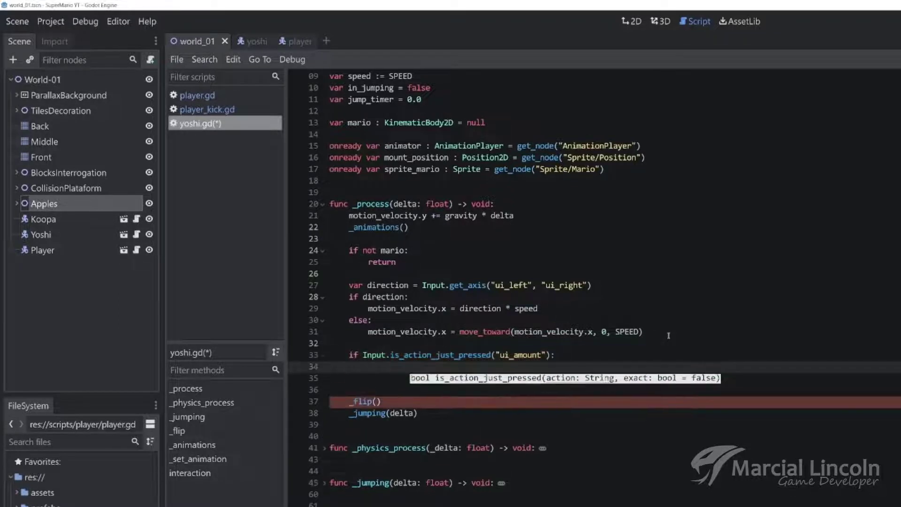
# Step: Inside the check, call mario.show_player(true), set mario = null, zero motion_velocity.x, and save
pyautogui.write('mario.sho')
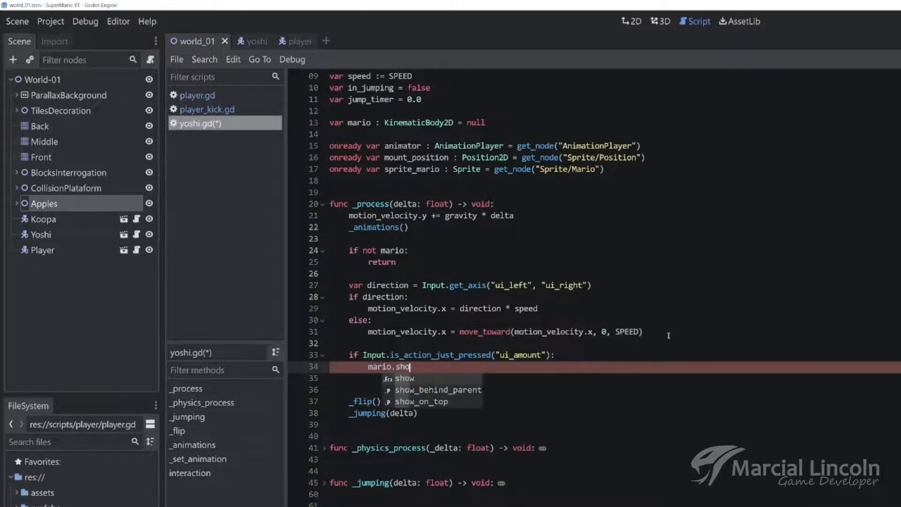
pyautogui.write('pl')
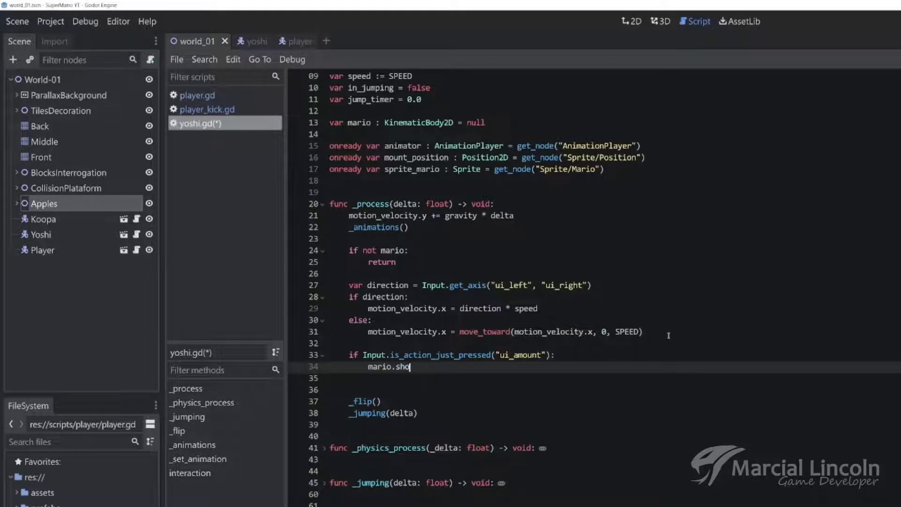
pyautogui.write('w_player')
pyautogui.write('(true')
pyautogui.press('Return')
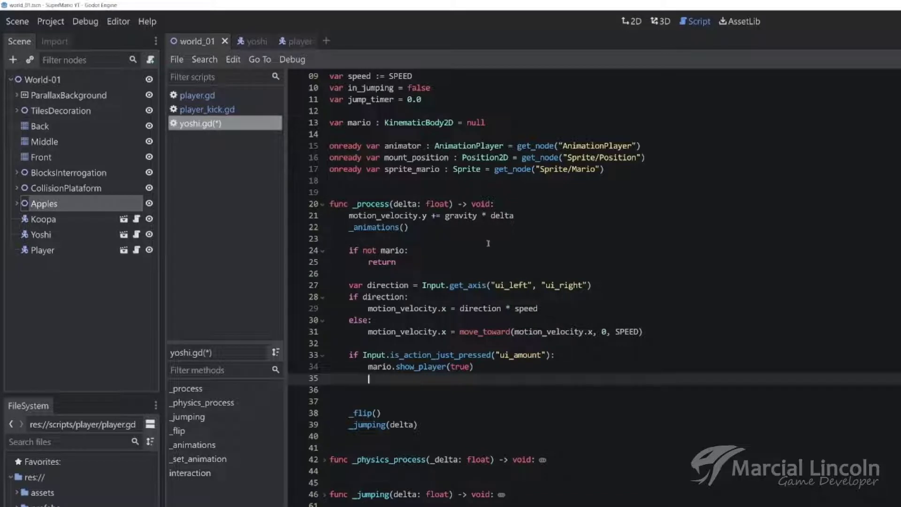
pyautogui.write('mario')
pyautogui.write(' = null')
pyautogui.press('Return')
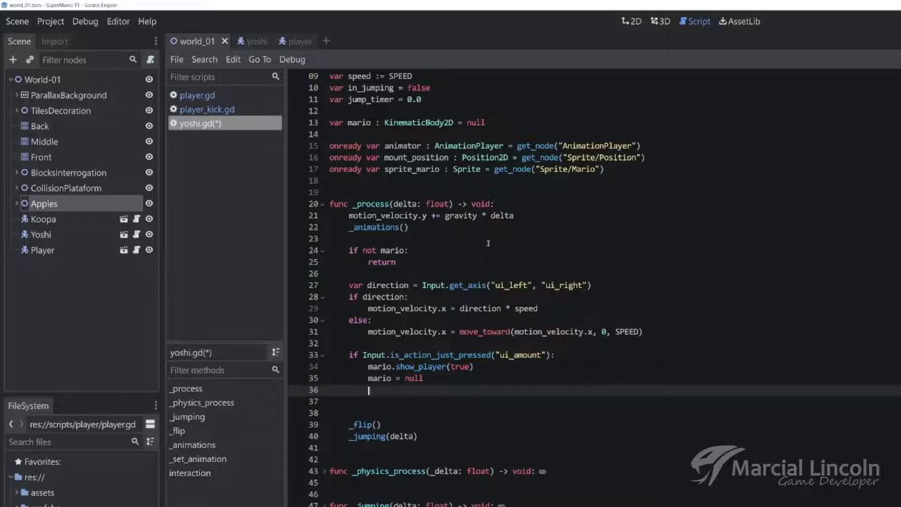
pyautogui.write('motio')
pyautogui.press('Return')
pyautogui.write('.x')
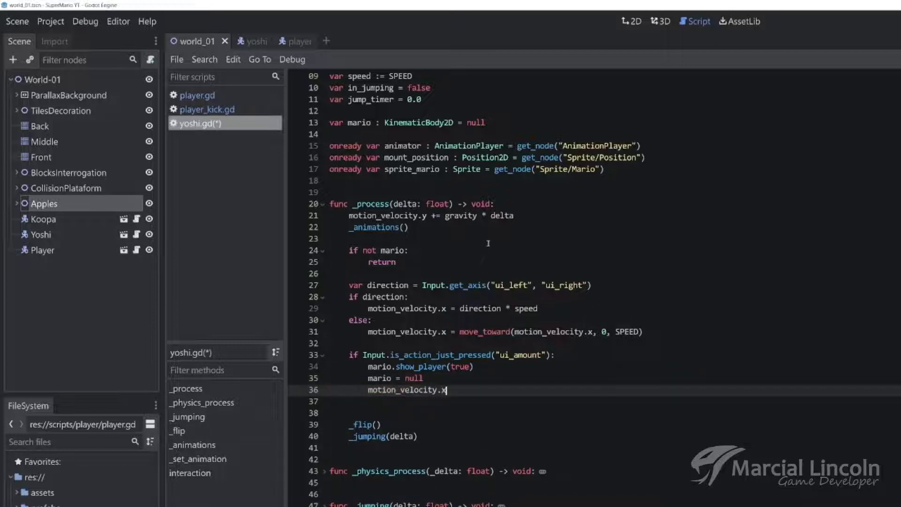
pyautogui.write(' = 0')
pyautogui.hotkey('ctrl', 's')
pyautogui.click(212, 97)
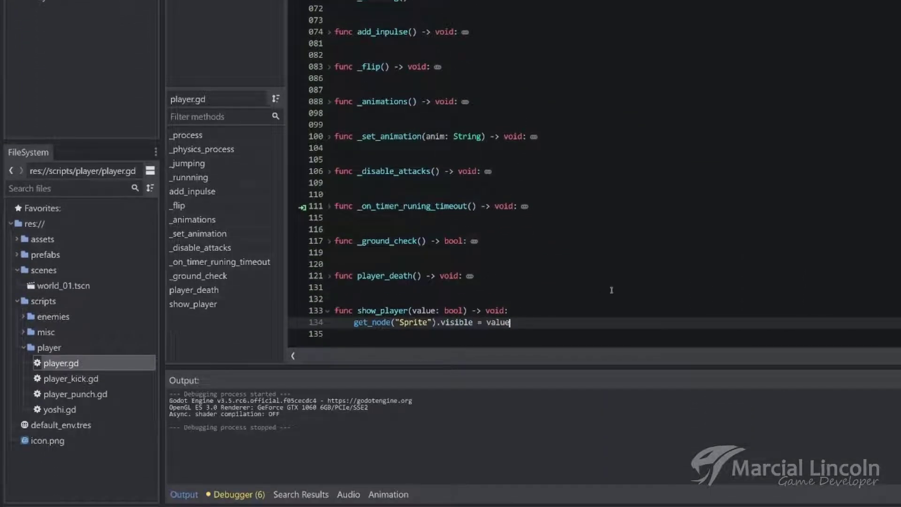
# Step: In show_player, add 'if value:' holding 'motion_velocity.y = JUMP_FORCE' copied from _jumping
pyautogui.press('Return')
pyautogui.press('Return')
pyautogui.write('if')
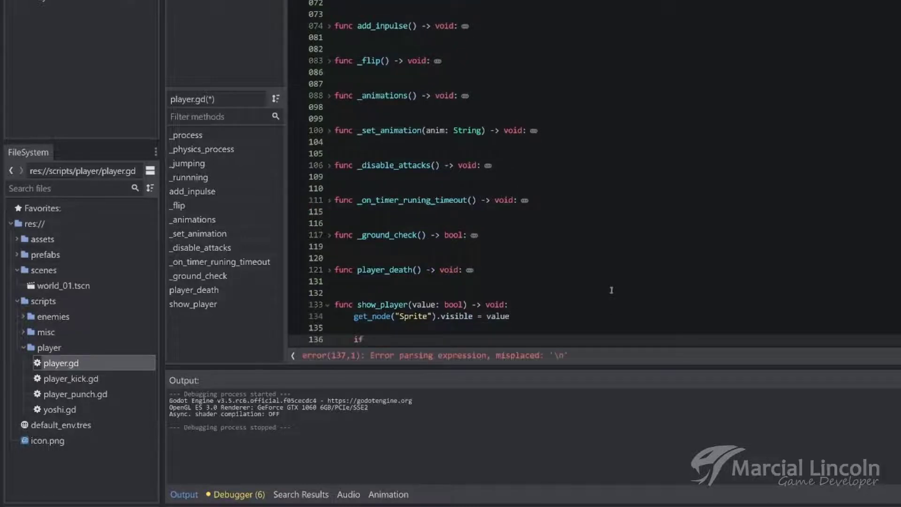
pyautogui.write(' val')
pyautogui.press('Down')
pyautogui.press('Return')
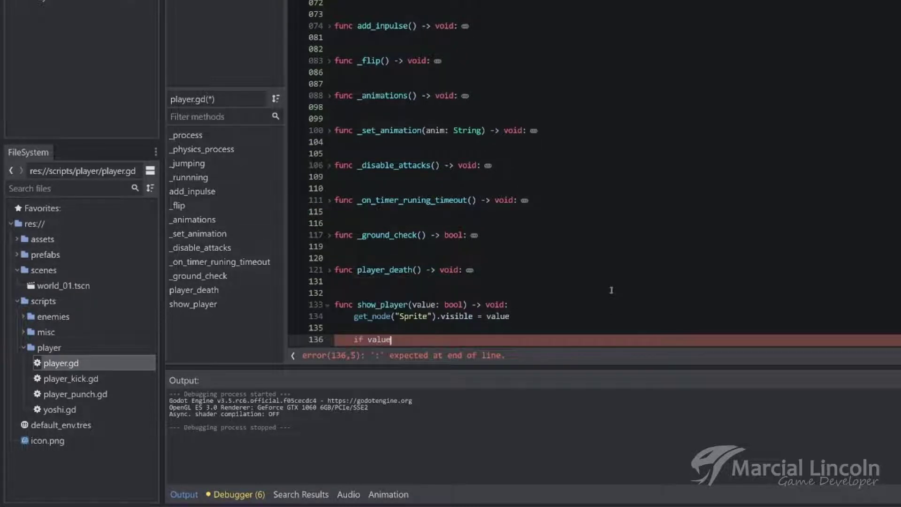
pyautogui.write(':')
pyautogui.press('Return')
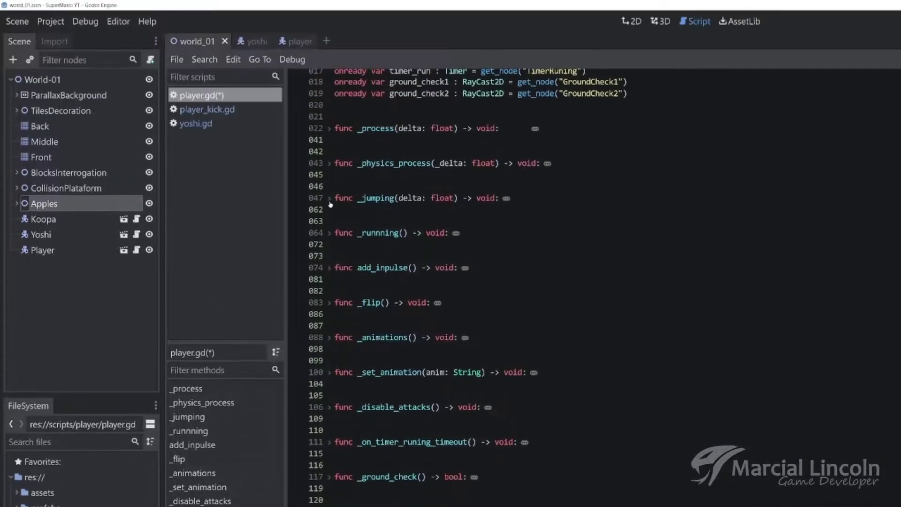
pyautogui.click(330, 200)
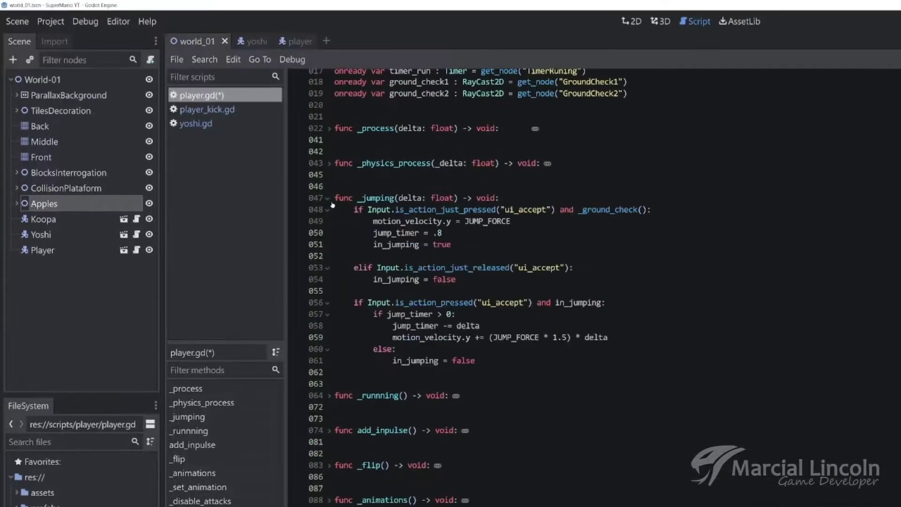
pyautogui.moveTo(374, 220); pyautogui.dragTo(537, 221)
pyautogui.hotkey('ctrl', 'c')
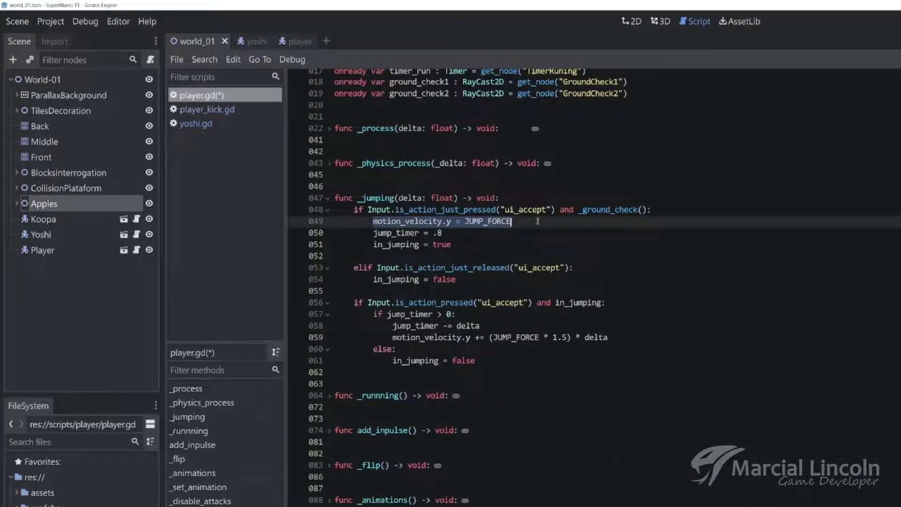
pyautogui.click(328, 200)
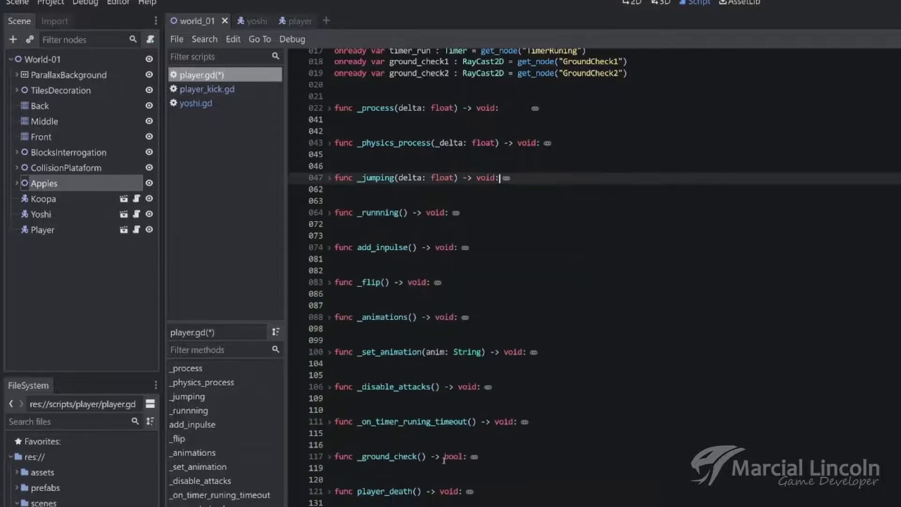
pyautogui.hotkey('ctrl', 'v')
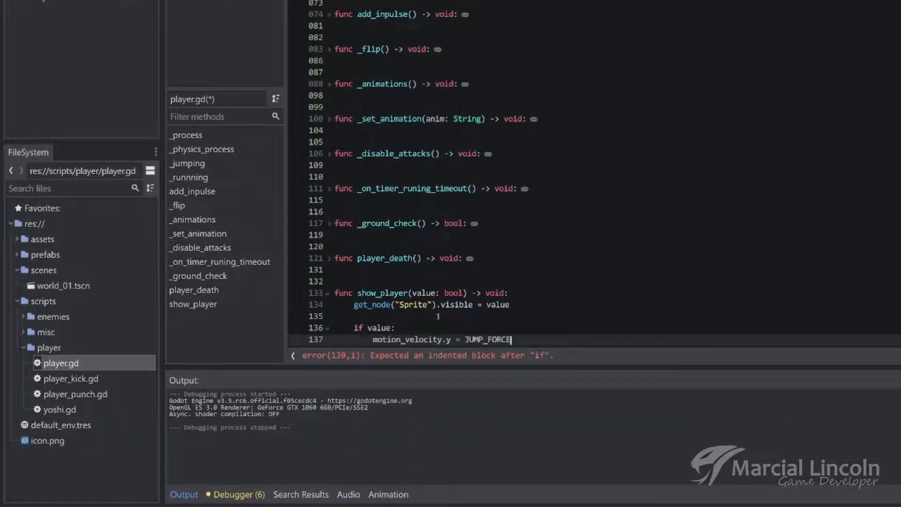
pyautogui.scroll(-1, 549, 278)
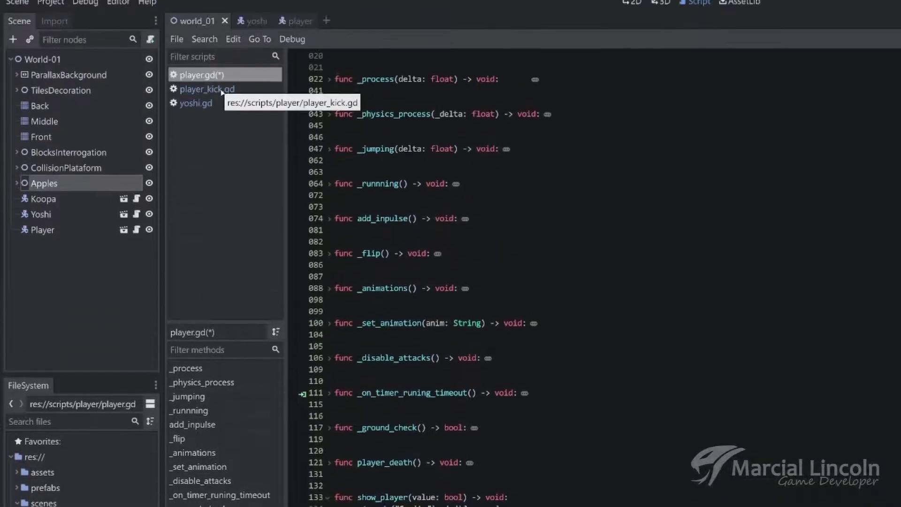
pyautogui.click(196, 123)
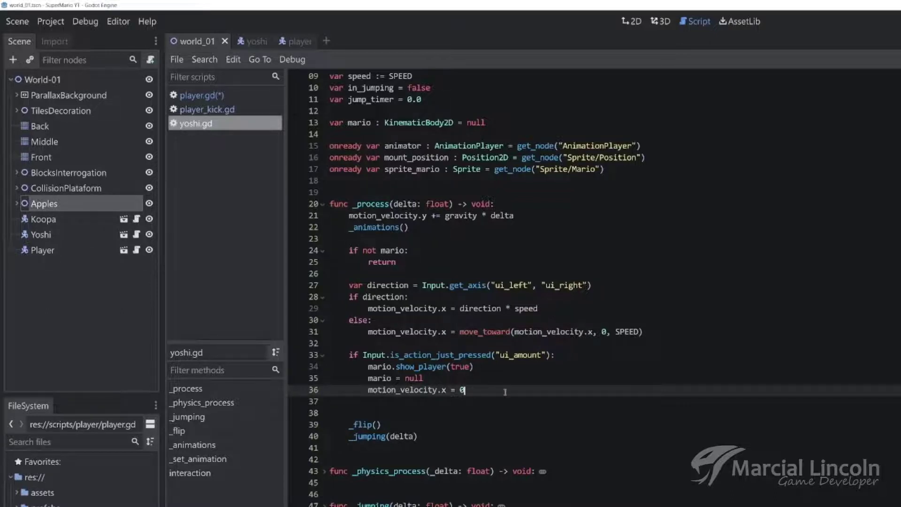
# Step: Add 'sprite_mario.visible = false' to the ui_amount dismount block and run the game with F5
pyautogui.press('Return')
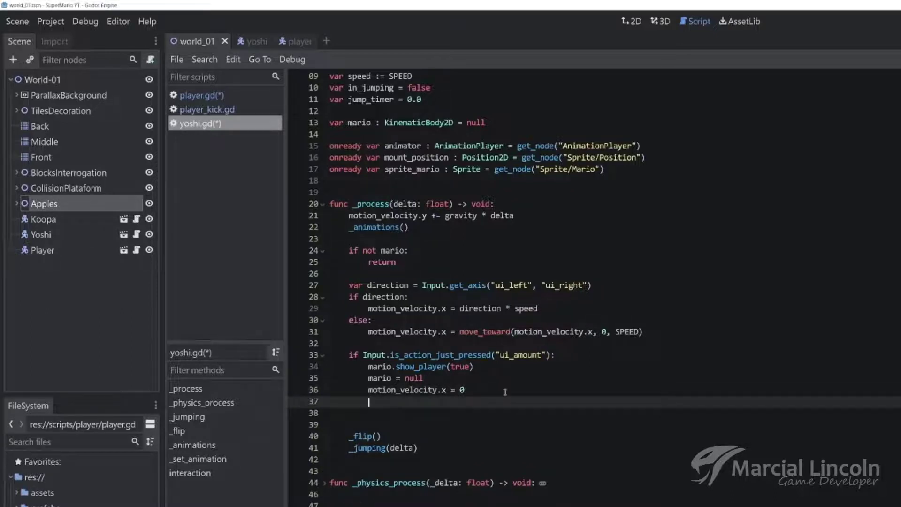
pyautogui.write('sprite')
pyautogui.press('Return')
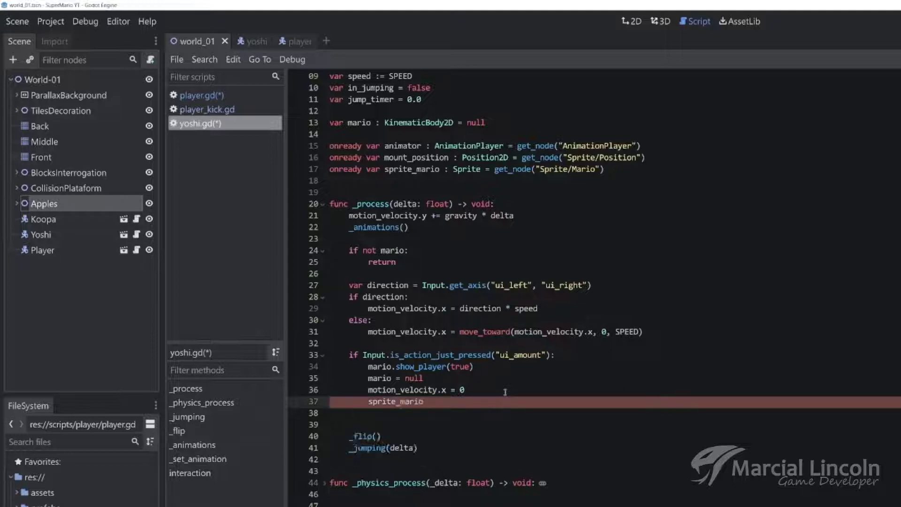
pyautogui.write('.vi')
pyautogui.press('Return')
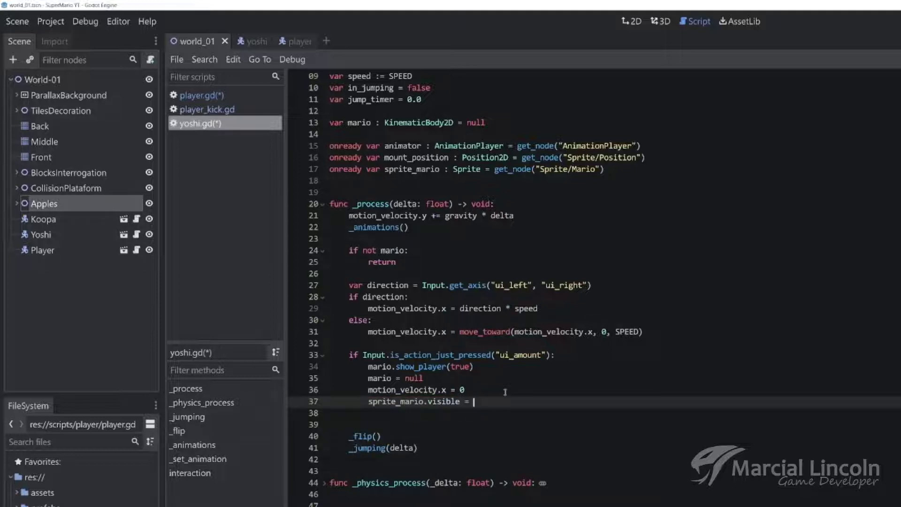
pyautogui.write('fa')
pyautogui.press('Return')
pyautogui.press('F5')
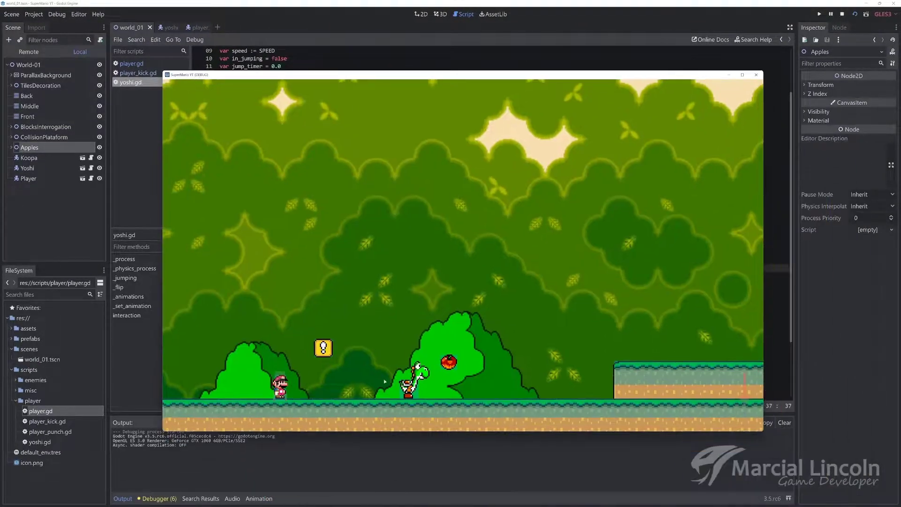
# Step: Mount Yoshi with Mario, ride onto the ? block and hit it while riding
pyautogui.press('Right')
pyautogui.press('space')
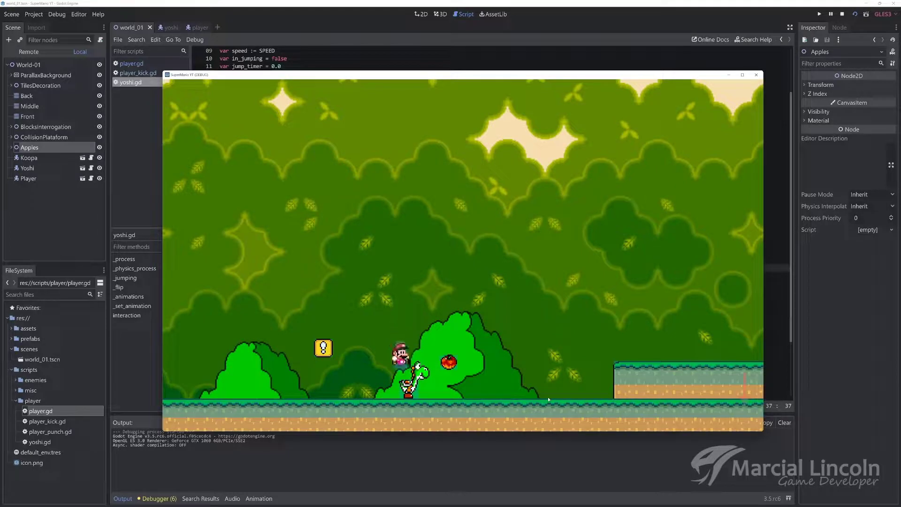
pyautogui.press('Left')
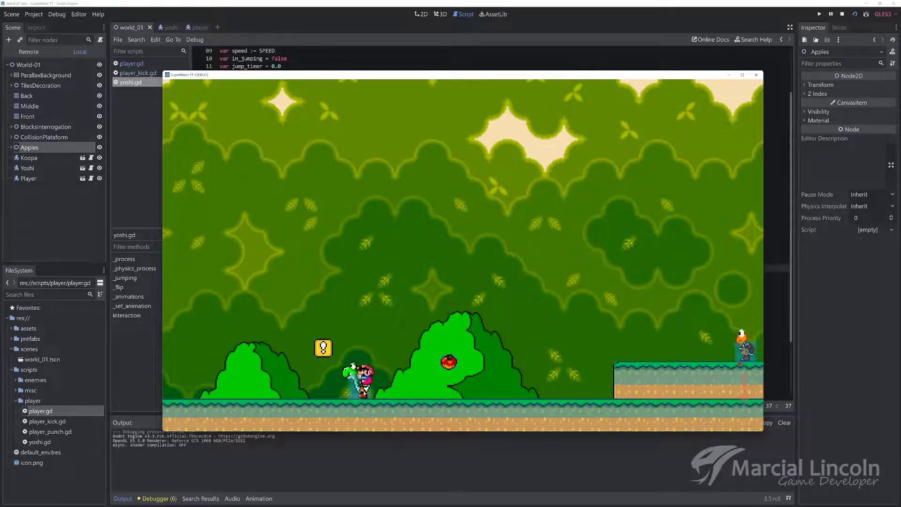
pyautogui.press('space')
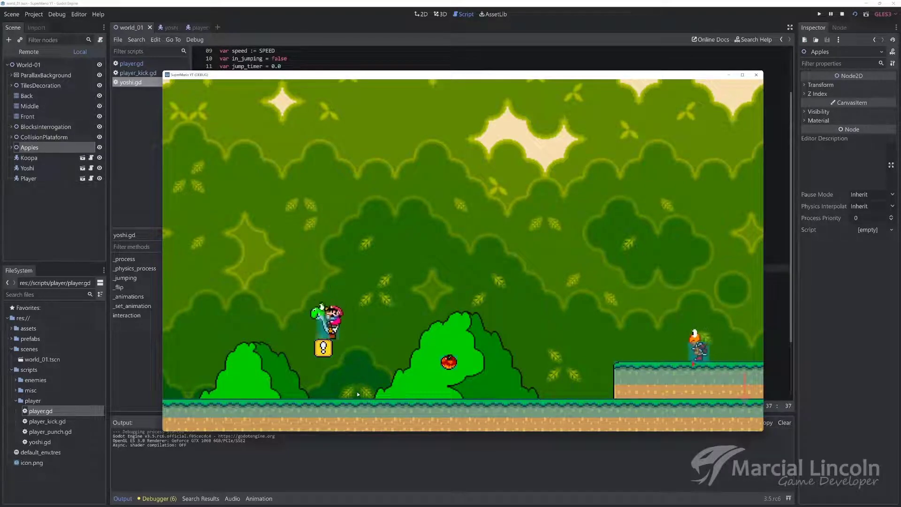
pyautogui.press('space')
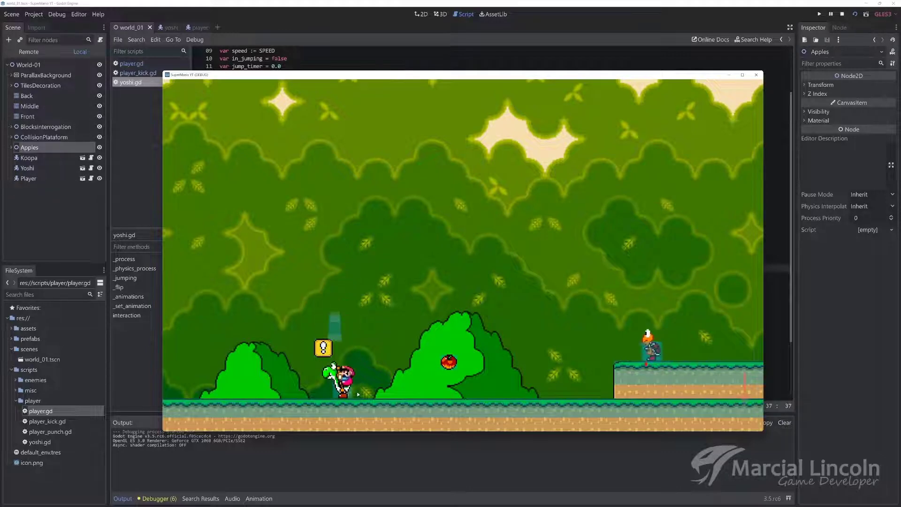
pyautogui.press('Right')
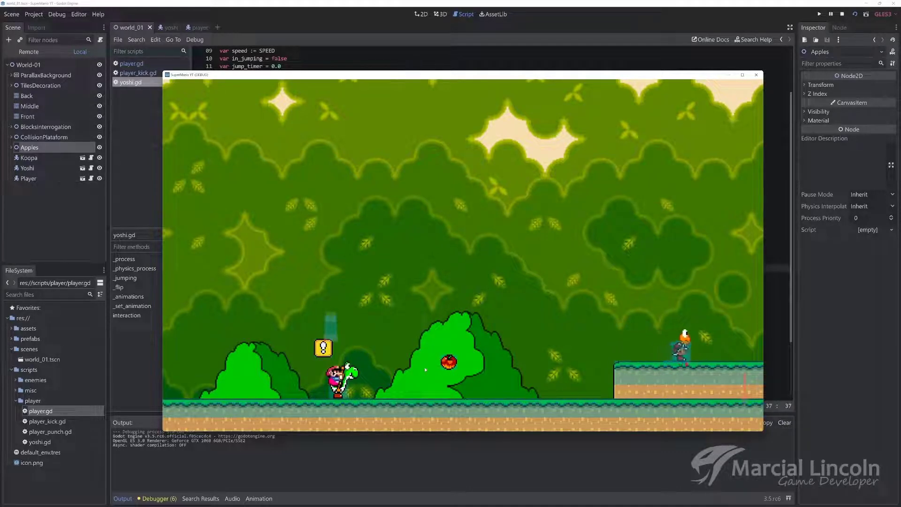
pyautogui.press('Left')
pyautogui.press('space')
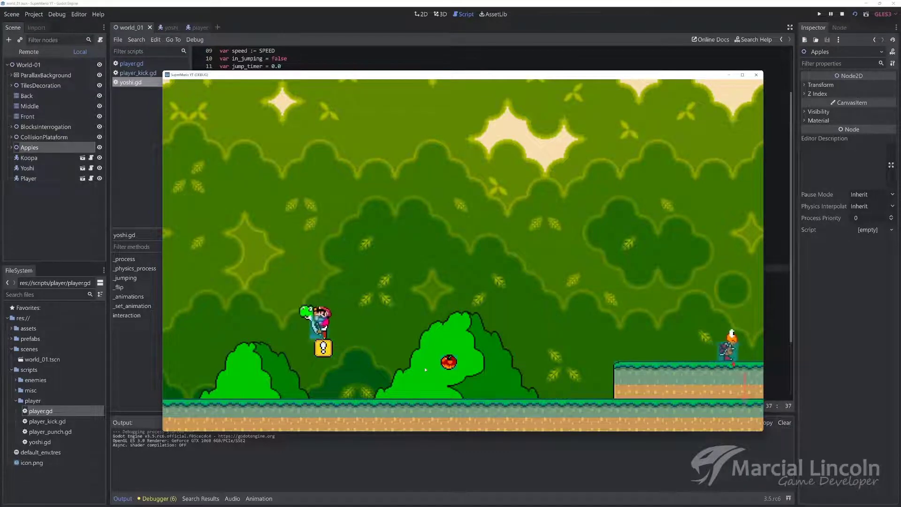
pyautogui.press('Right')
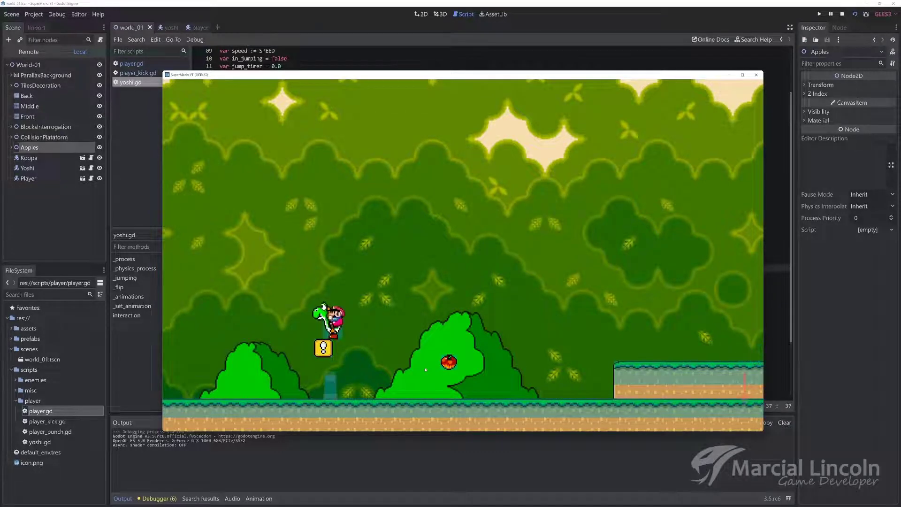
pyautogui.press('Left')
pyautogui.press('space')
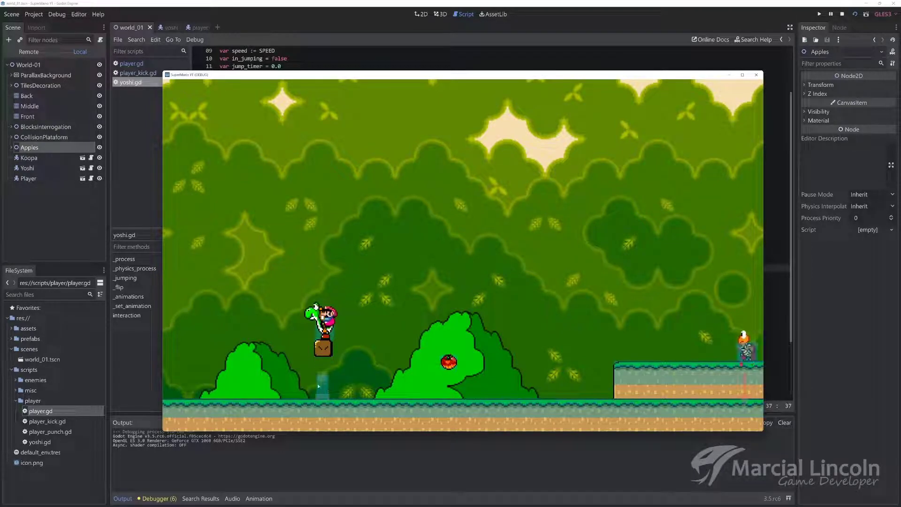
# Step: Dismount, jump back onto Yoshi, dismount again above the block, then close the game
pyautogui.press('space')
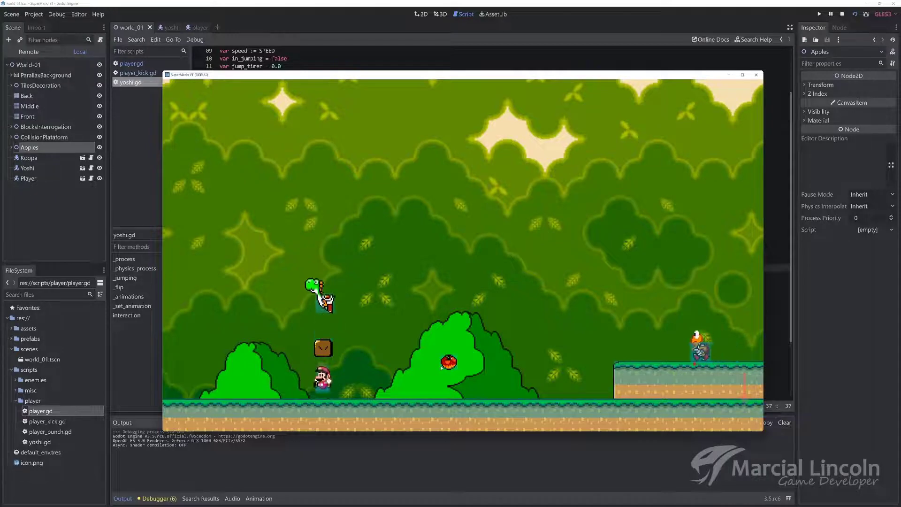
pyautogui.press('Right')
pyautogui.press('space')
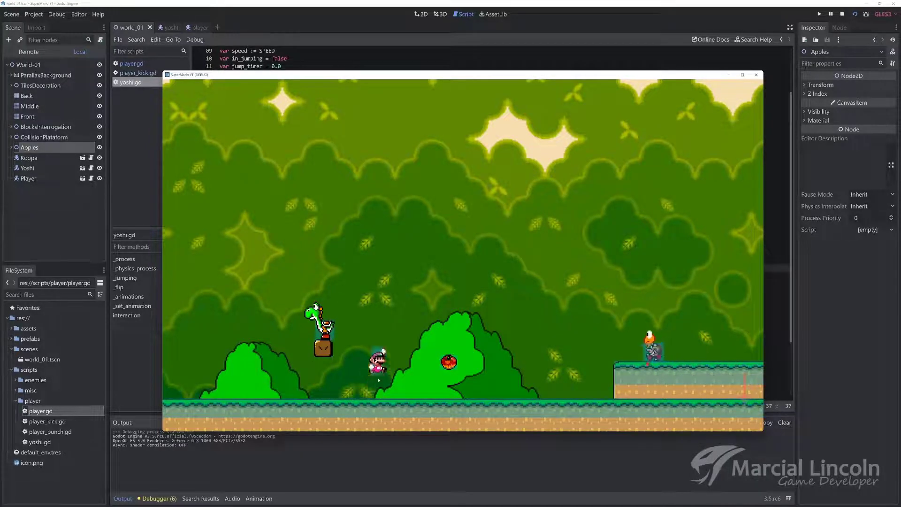
pyautogui.press('Left')
pyautogui.press('space')
pyautogui.press('space')
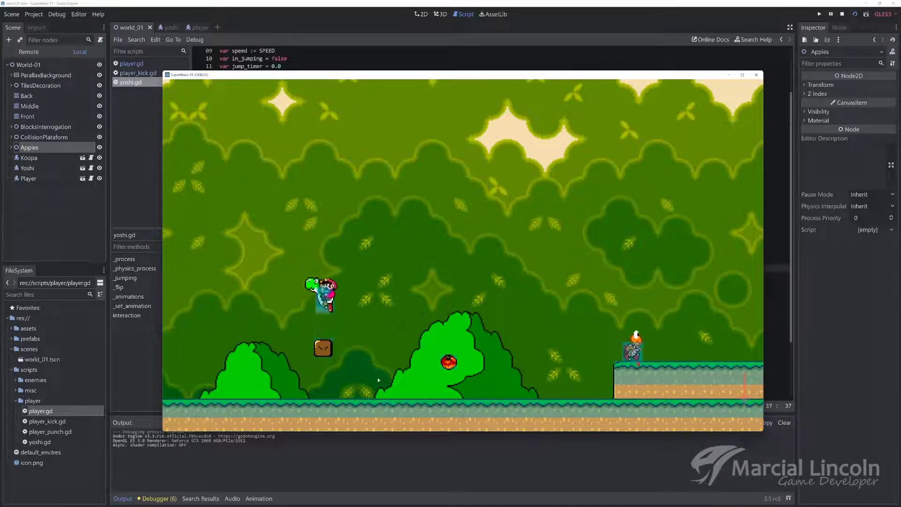
pyautogui.press('Right')
pyautogui.press('space')
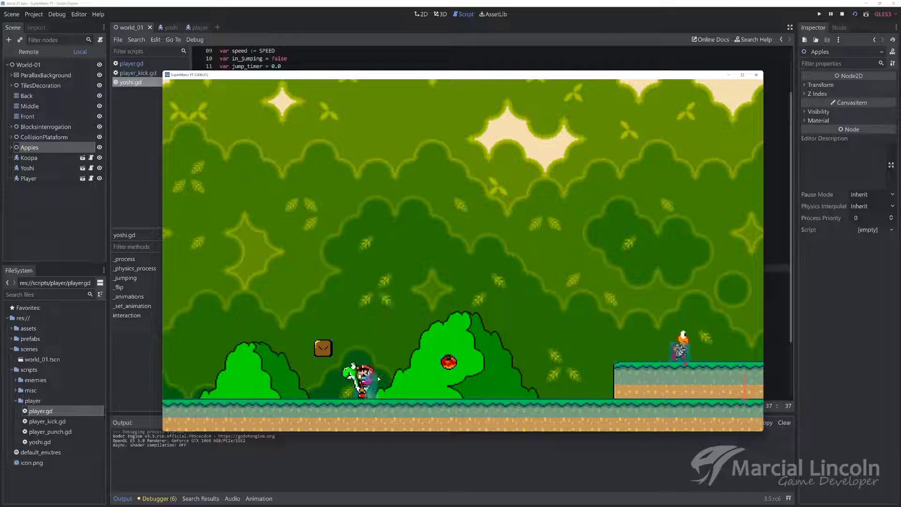
pyautogui.press('Left')
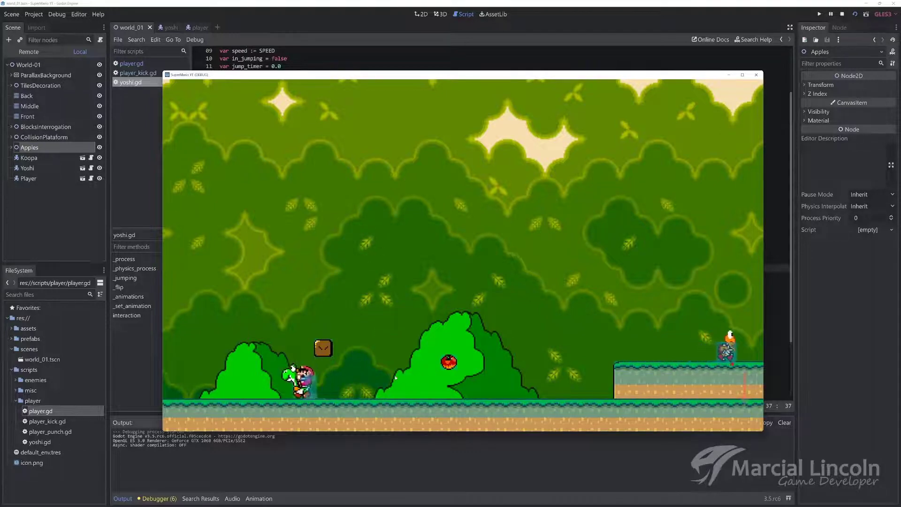
pyautogui.press('space')
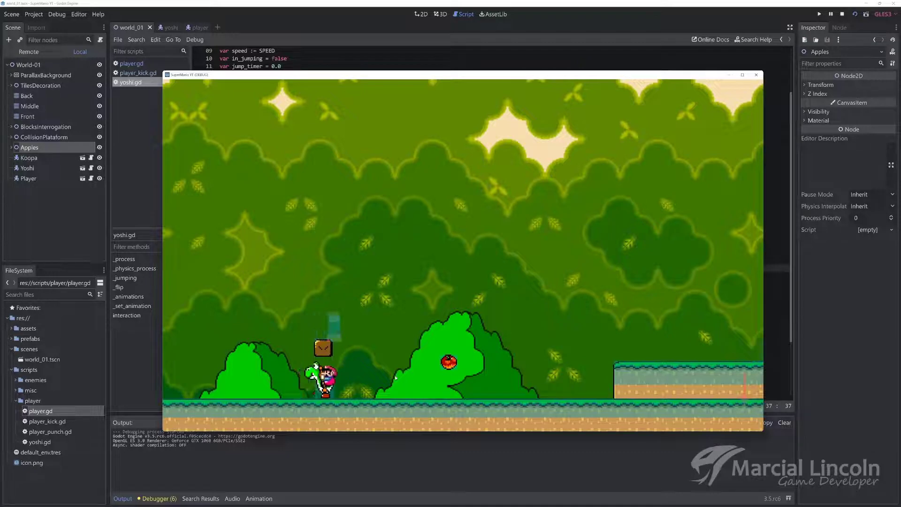
pyautogui.press('space')
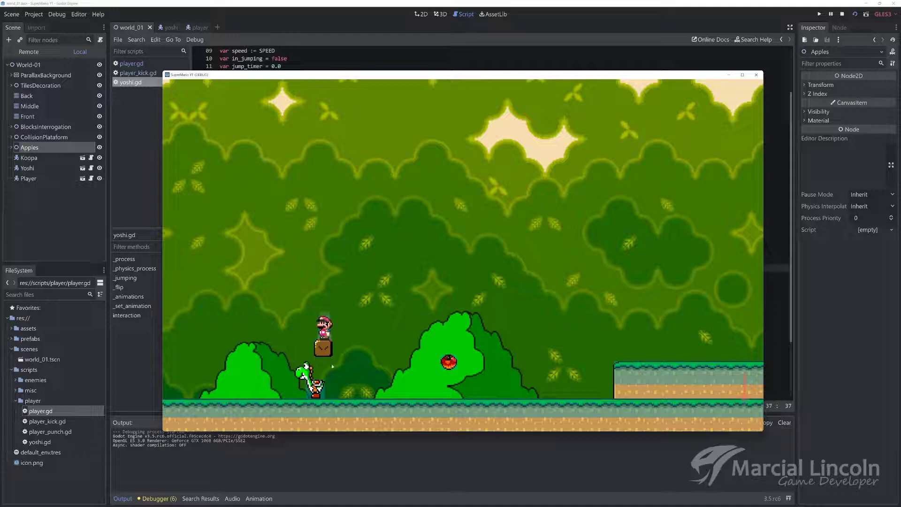
pyautogui.click(754, 76)
# Step: Inspect the Position mount point in the yoshi scene, then return to yoshi.gd
pyautogui.click(167, 28)
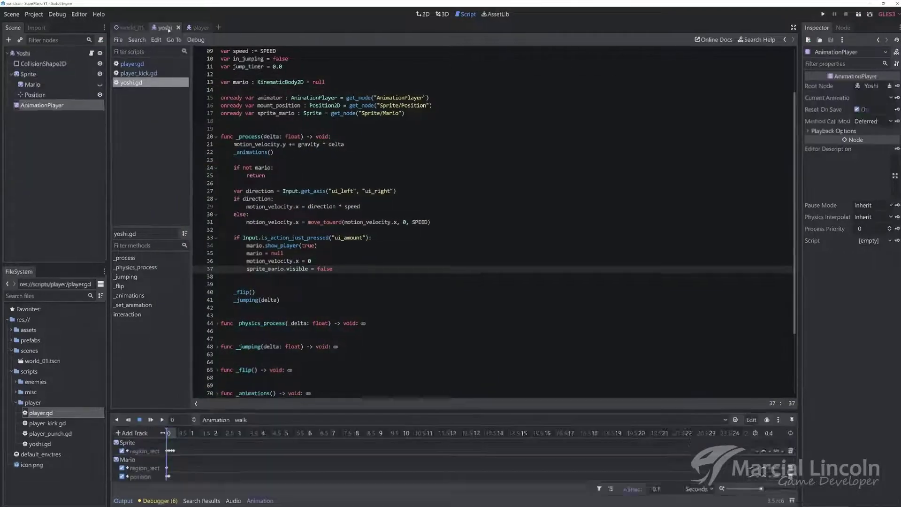
pyautogui.click(36, 95)
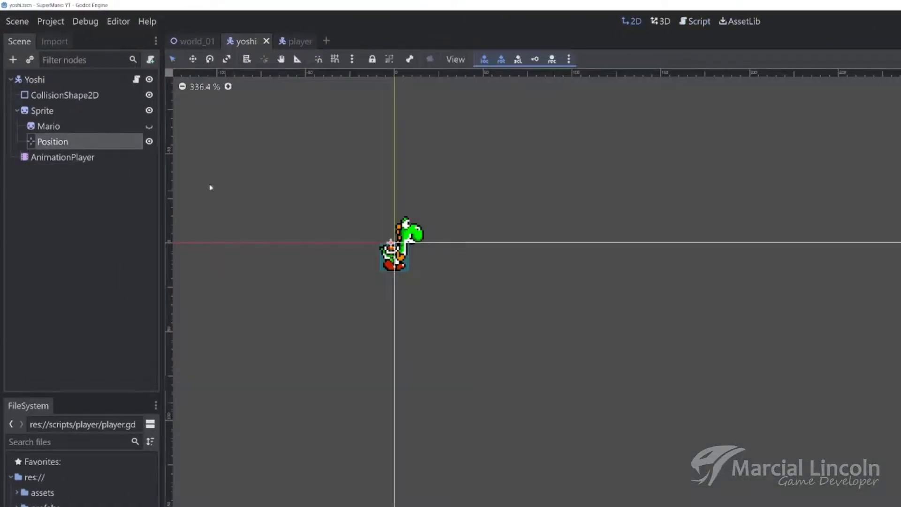
pyautogui.scroll(3, 385, 249)
pyautogui.scroll(2, 382, 251)
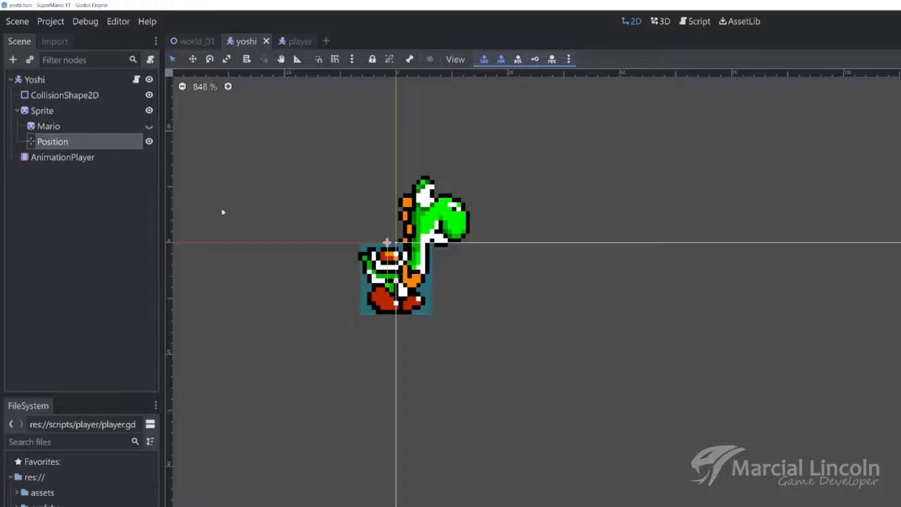
pyautogui.hotkey('ctrl', 'F3')
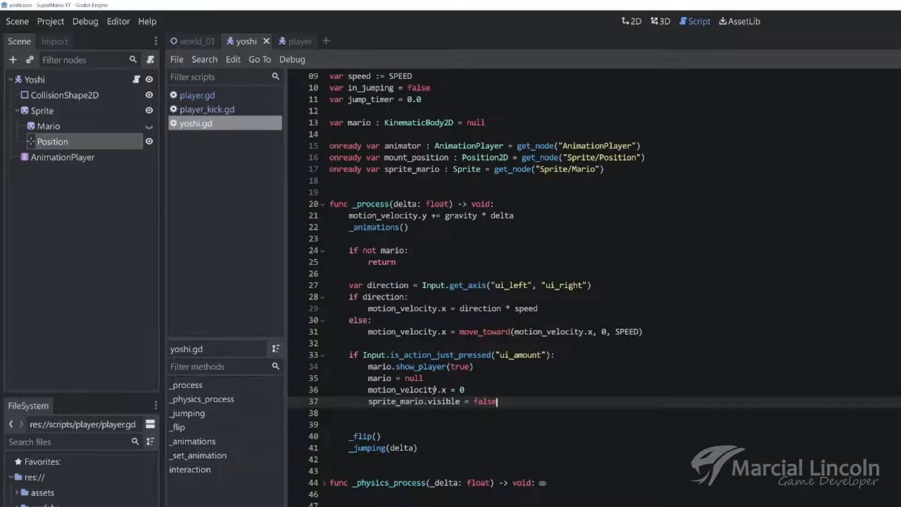
# Step: Add line 33 'mario.global_position = mount_position.global_position' above the dismount check
pyautogui.click(379, 344)
pyautogui.press('BackSpace')
pyautogui.press('Return')
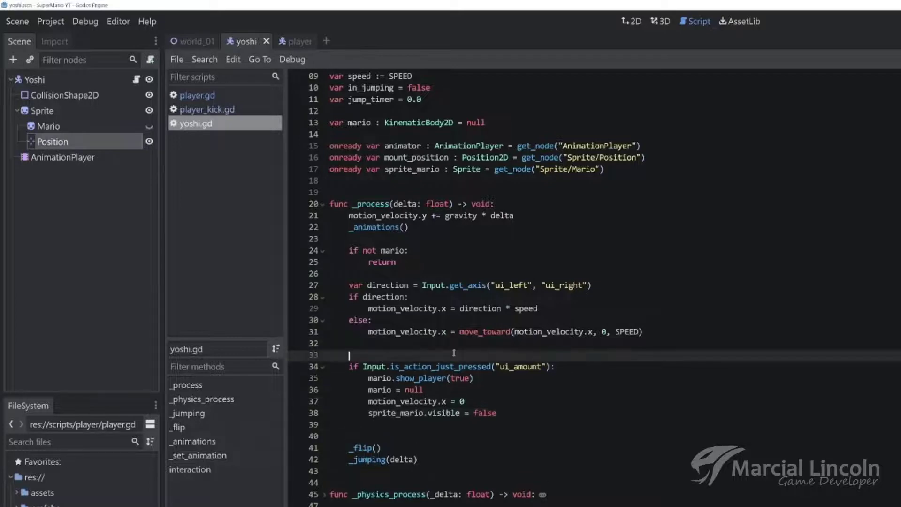
pyautogui.write('mario.g')
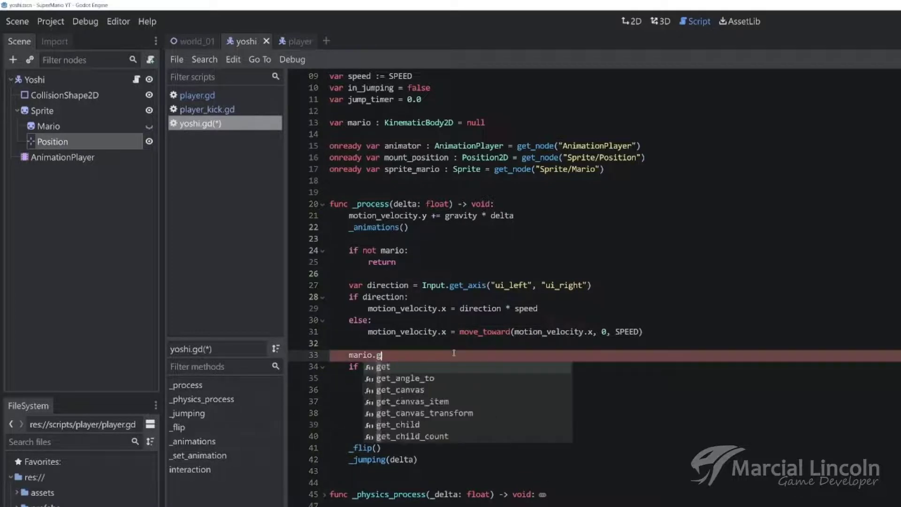
pyautogui.write('lobal')
pyautogui.press('Return')
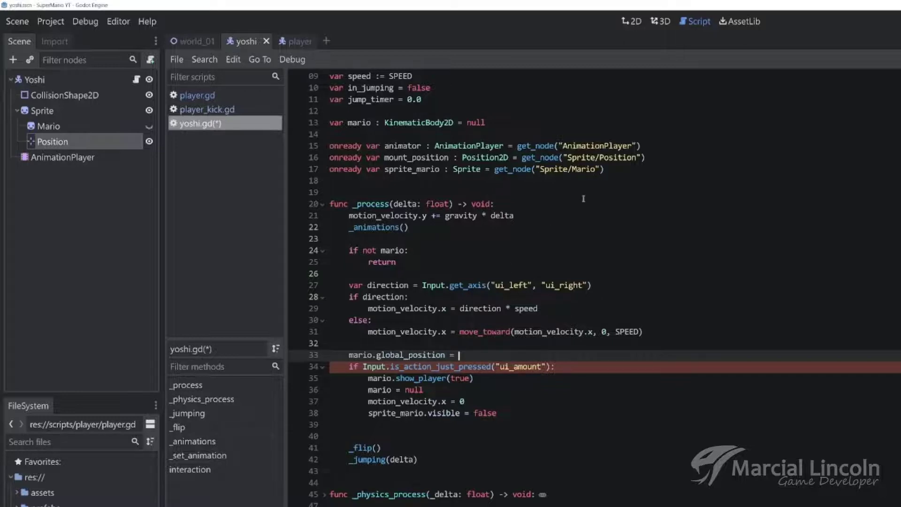
pyautogui.click(621, 172)
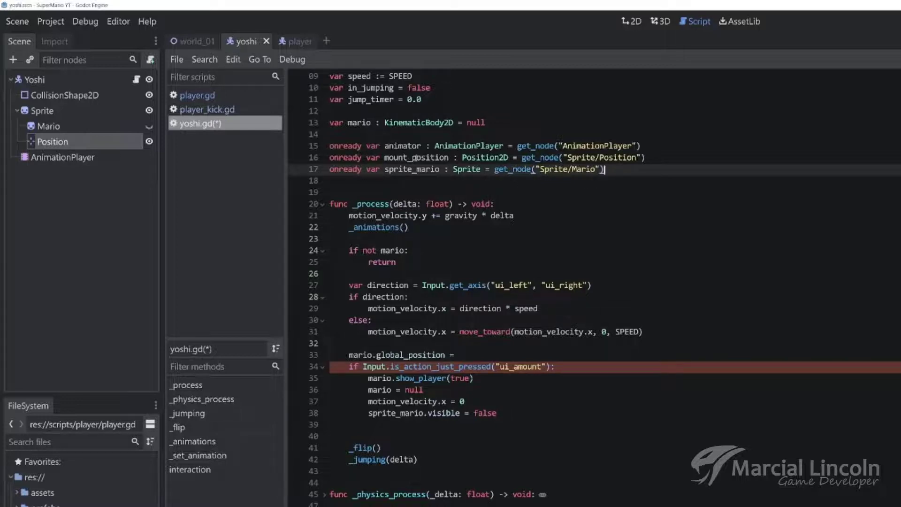
pyautogui.click(478, 357)
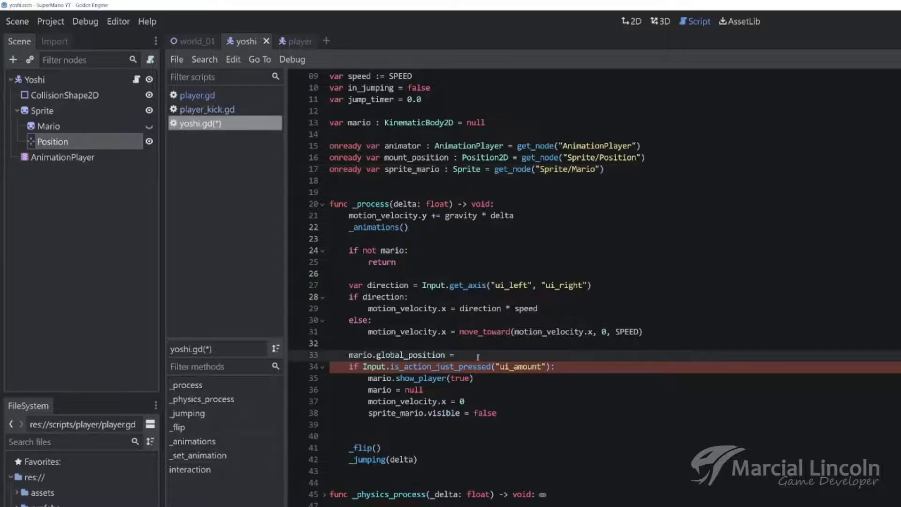
pyautogui.write('mount')
pyautogui.press('Return')
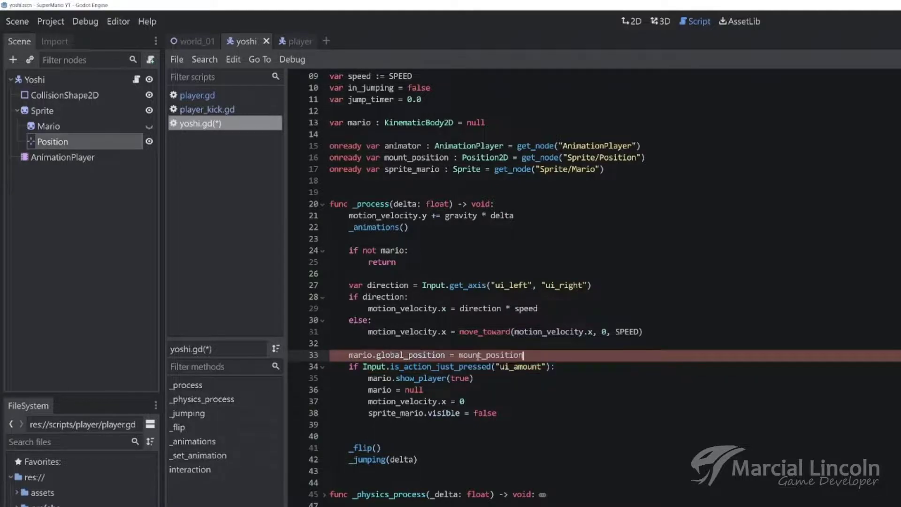
pyautogui.write('.glo')
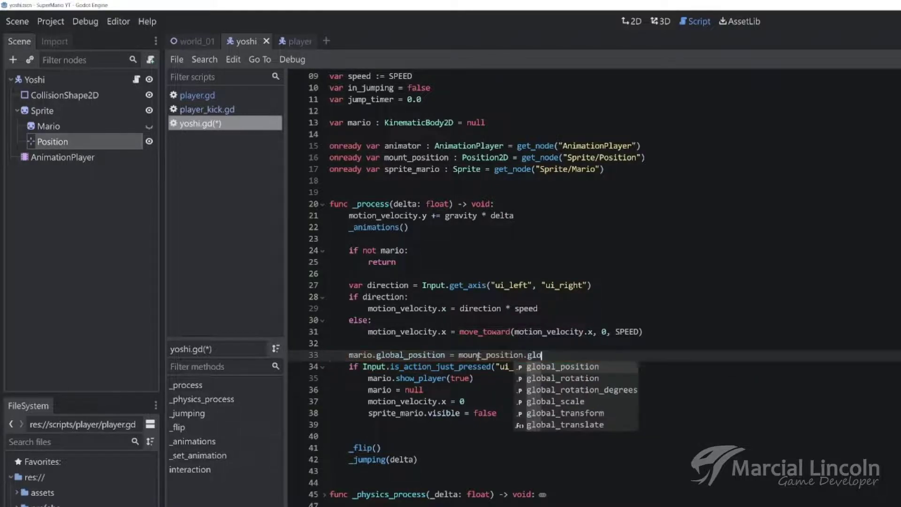
pyautogui.press('Return')
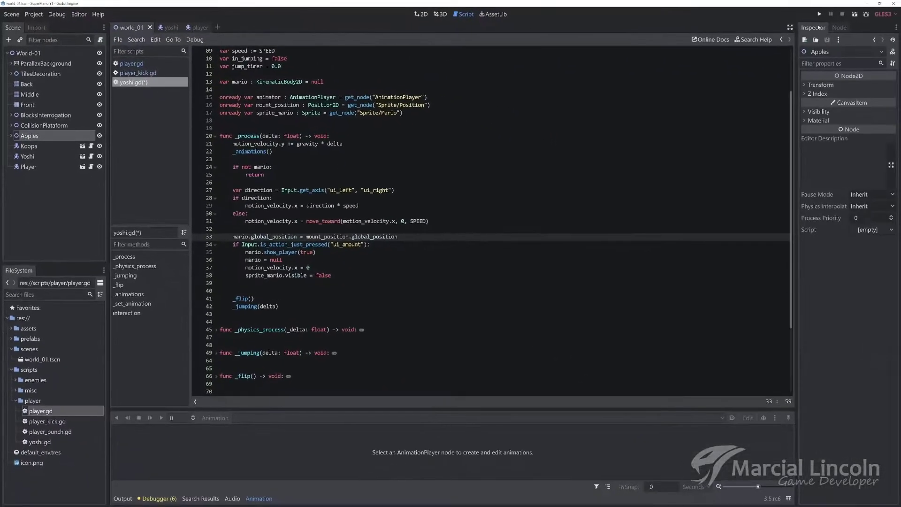
# Step: Launch the scene, mount Yoshi, ride left and right, and spring Mario off
pyautogui.click(854, 15)
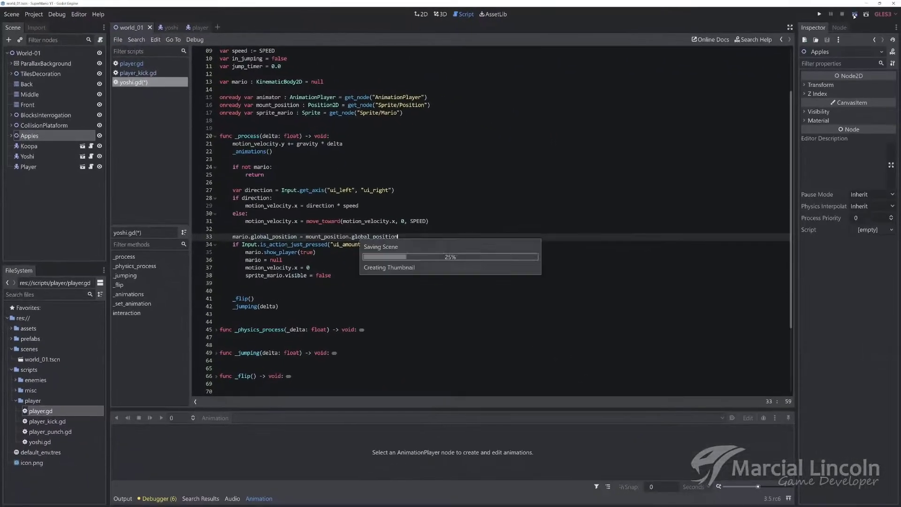
pyautogui.press('Right')
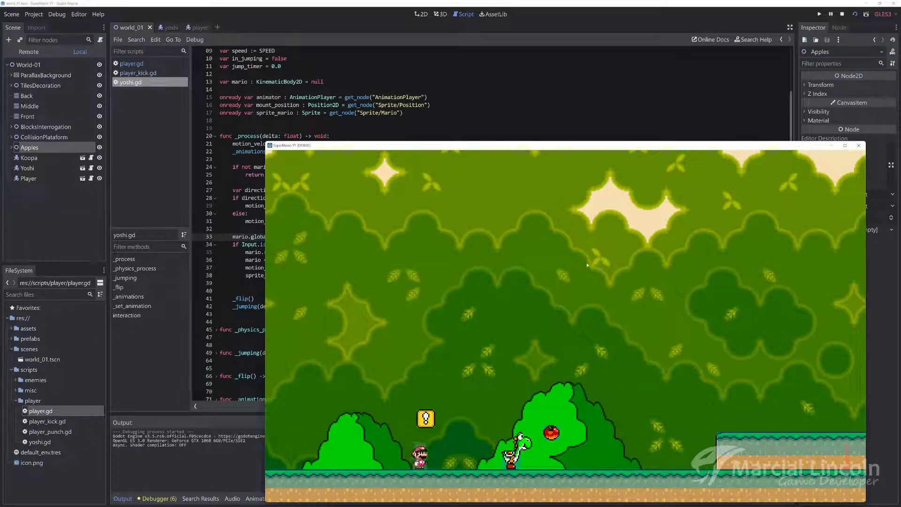
pyautogui.press('space')
pyautogui.press('Left')
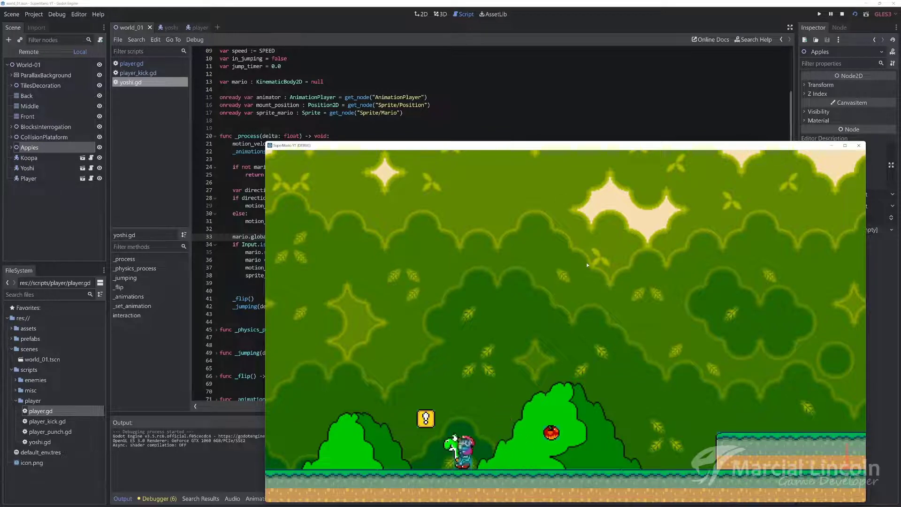
pyautogui.press('Right')
pyautogui.press('space')
pyautogui.press('Left')
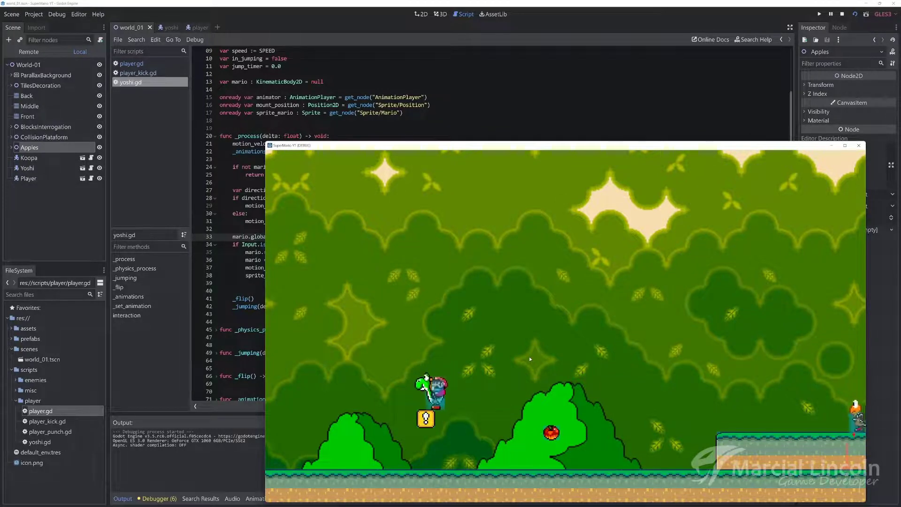
pyautogui.press('space')
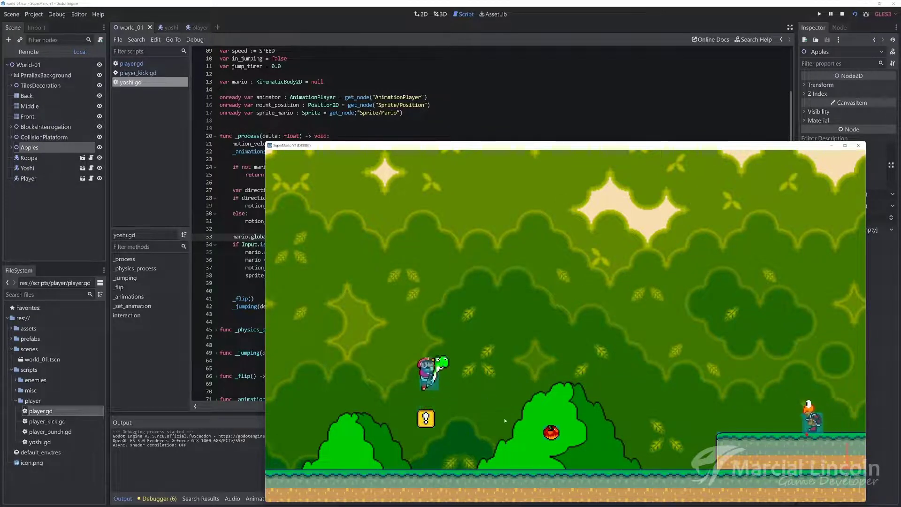
pyautogui.press('space')
pyautogui.press('space')
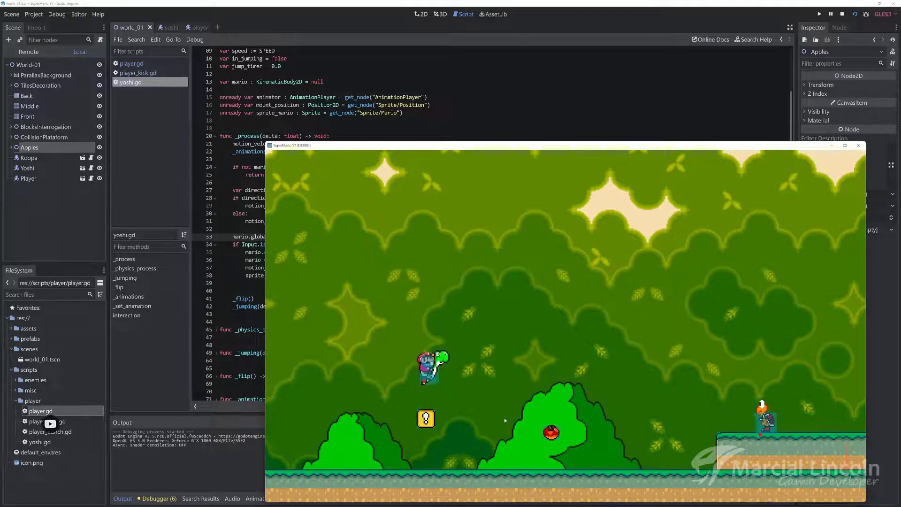
# Step: Remount Yoshi, ride off the ! block, spring off again and ride toward the apple
pyautogui.press('space')
pyautogui.press('Right')
pyautogui.press('Left')
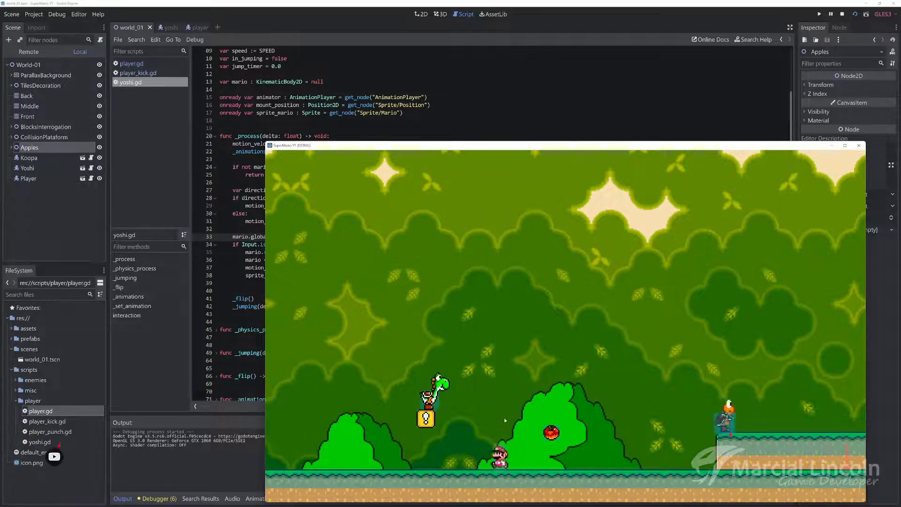
pyautogui.press('Right')
pyautogui.press('space')
pyautogui.press('Right')
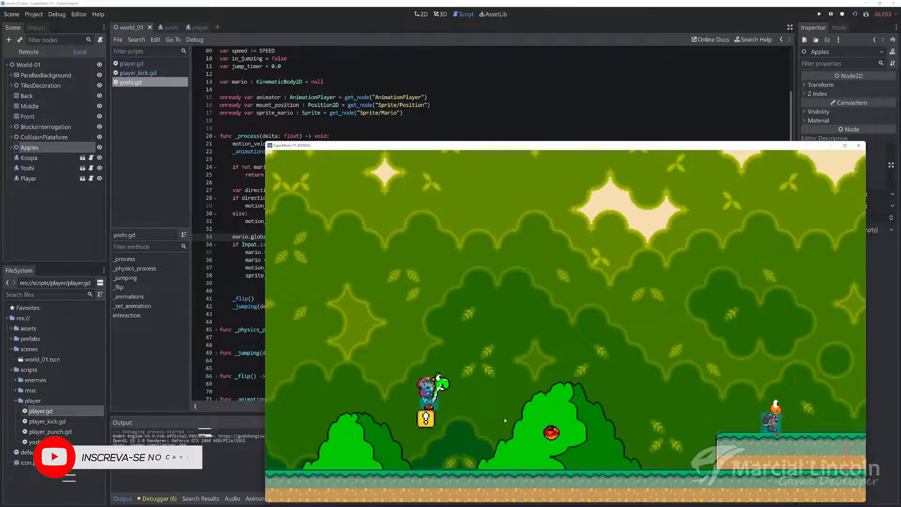
pyautogui.press('Left')
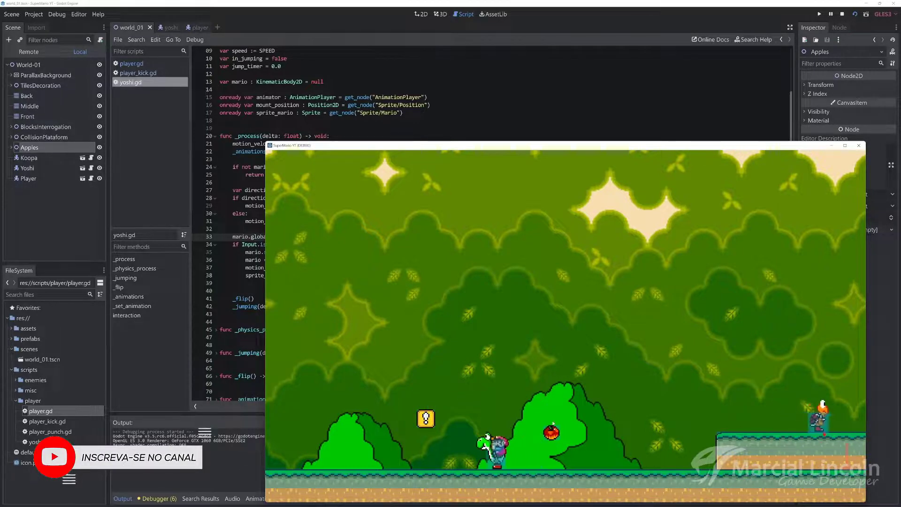
pyautogui.press('space')
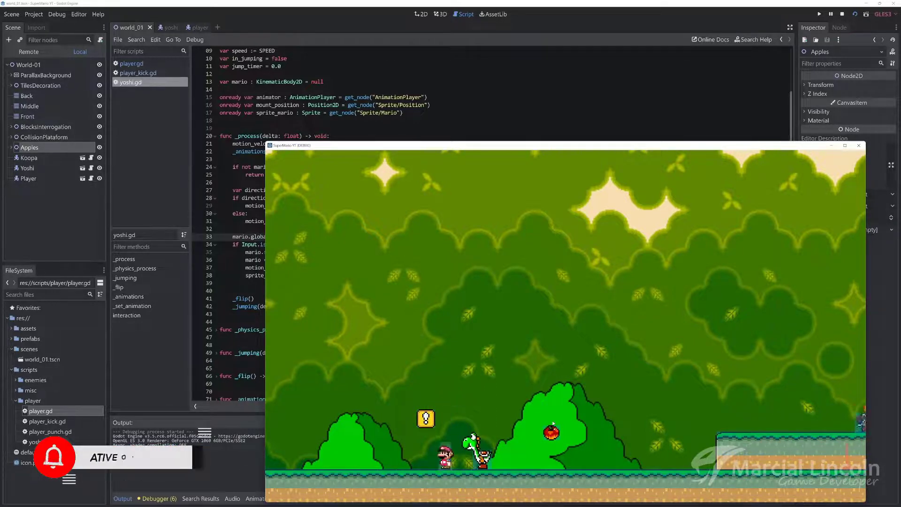
pyautogui.press('Right')
pyautogui.press('Right')
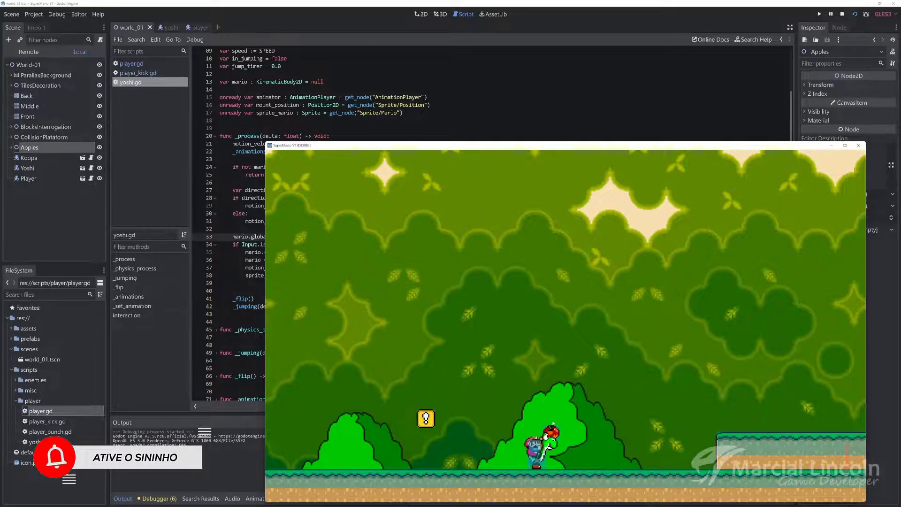
pyautogui.press('Left')
pyautogui.press('Right')
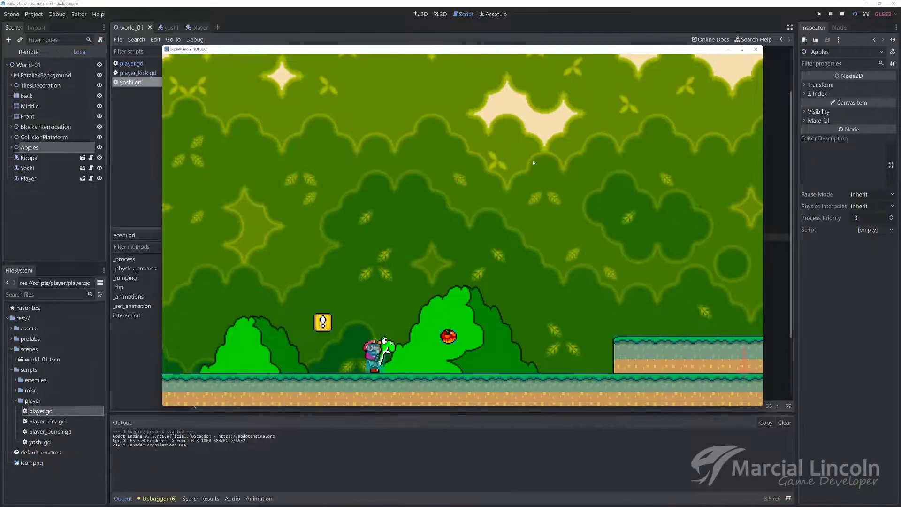
pyautogui.press('Right')
pyautogui.press('Right')
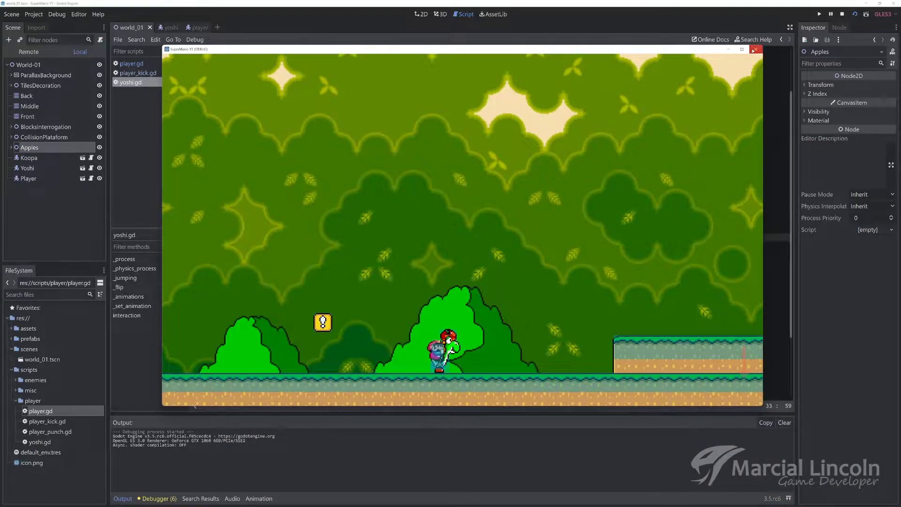
# Step: Close the game, glance at the editor menu, and relaunch the scene
pyautogui.click(755, 49)
pyautogui.click(78, 14)
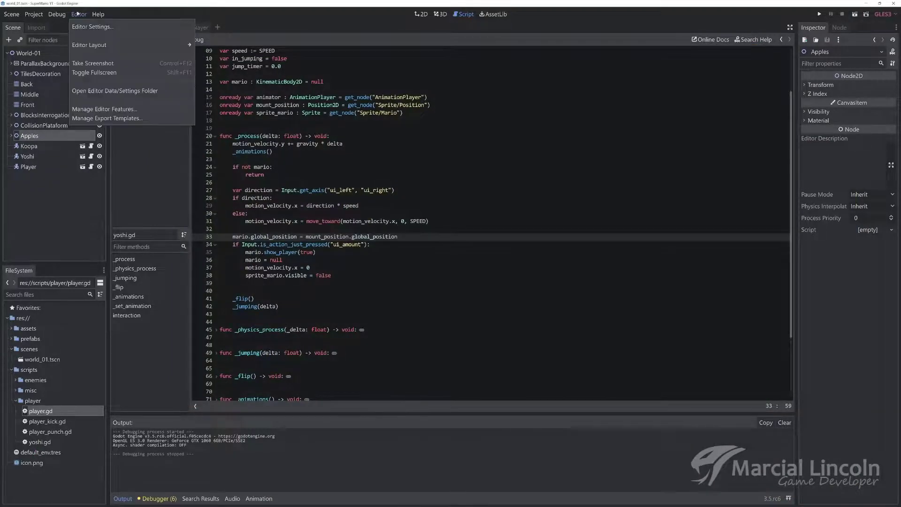
pyautogui.moveTo(61, 15)
pyautogui.click(592, 23)
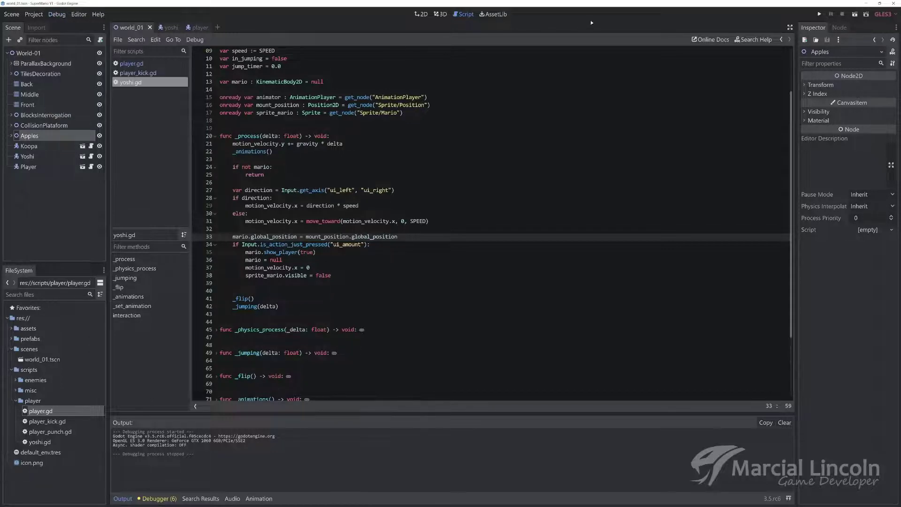
pyautogui.click(855, 15)
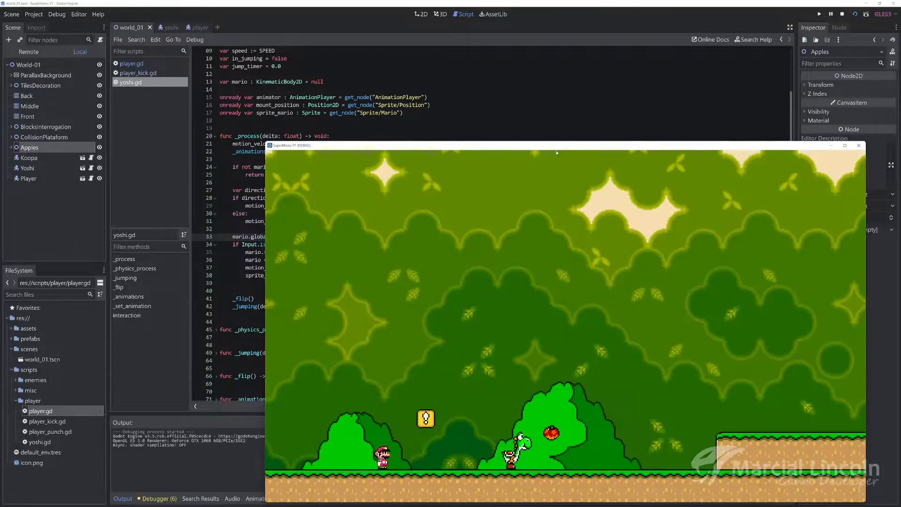
# Step: Jump Mario onto Yoshi, ride left then right, and make Yoshi jump high
pyautogui.press('Right')
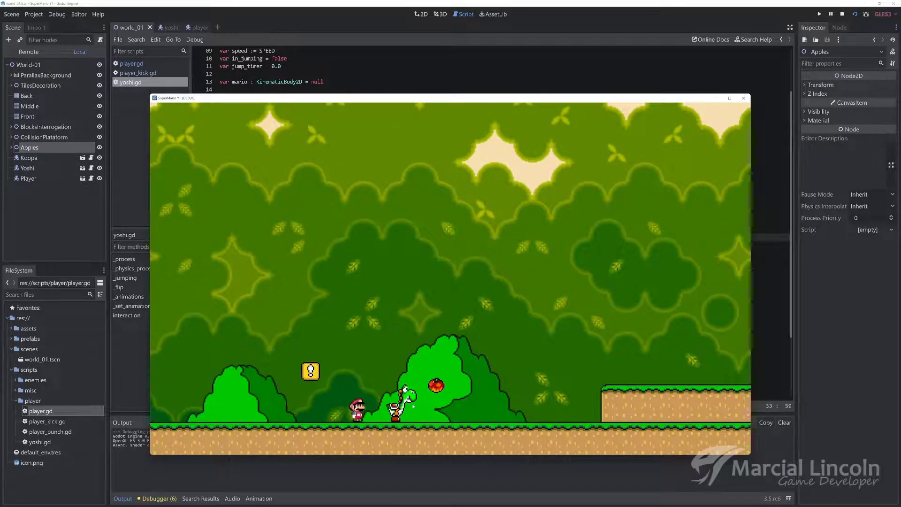
pyautogui.press('Right')
pyautogui.press('space')
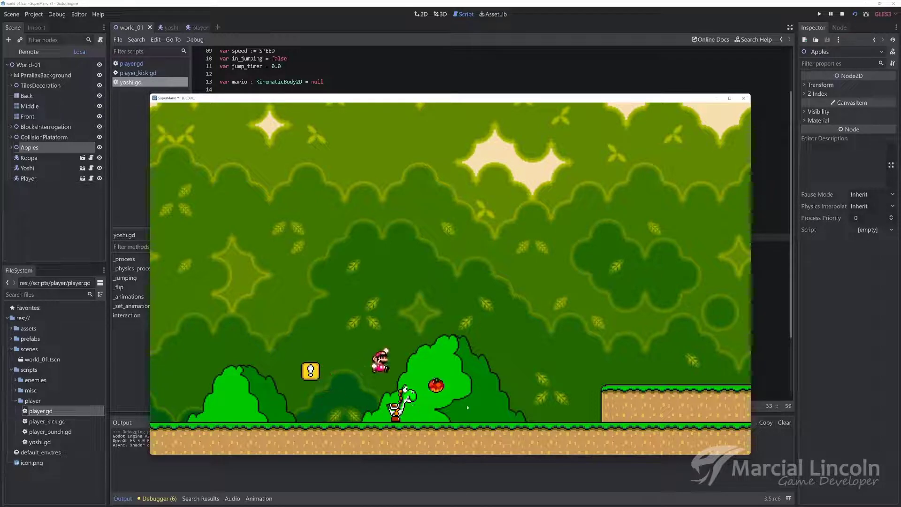
pyautogui.press('Left')
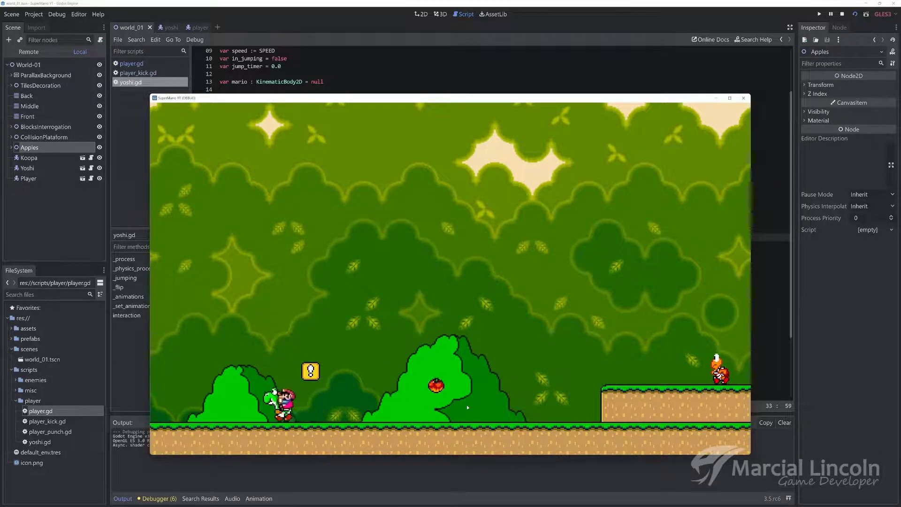
pyautogui.press('Right')
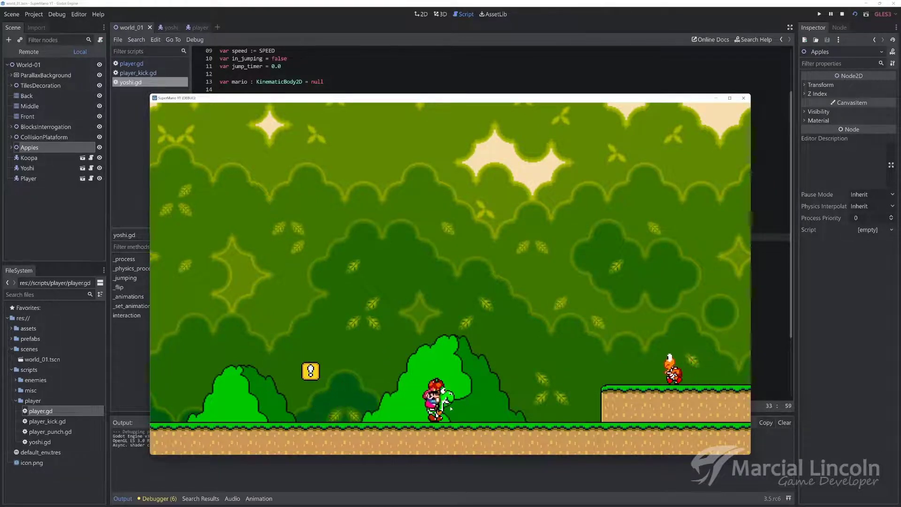
pyautogui.press('space')
pyautogui.press('Right')
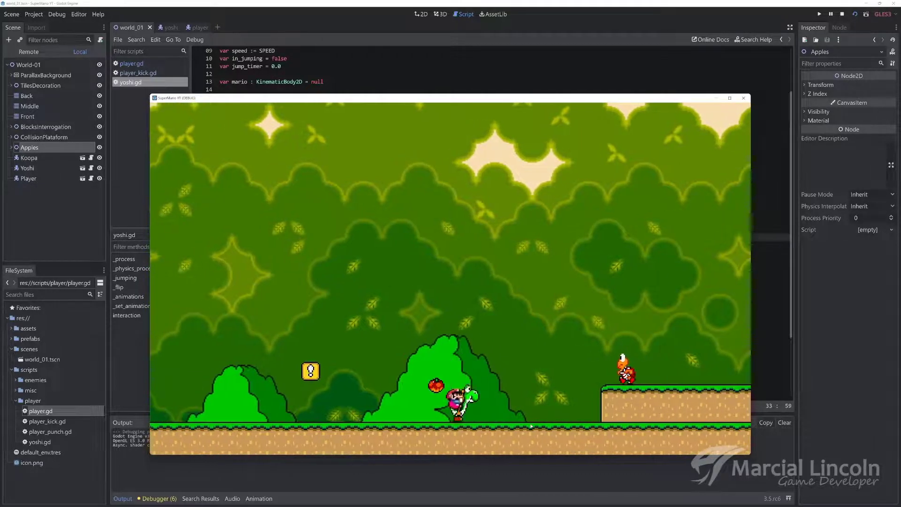
# Step: Spring onto the raised platform, remount Yoshi, ride back down, then stop the game with F8
pyautogui.press('space')
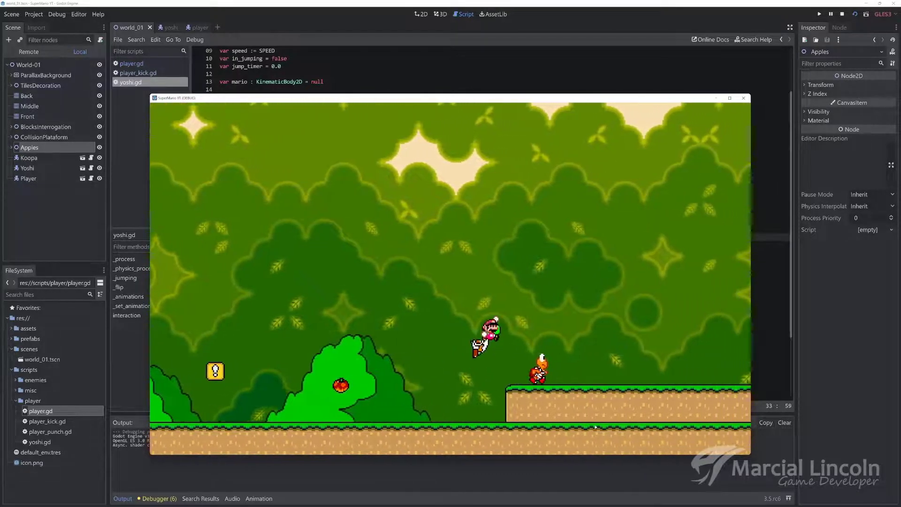
pyautogui.press('space')
pyautogui.press('Left')
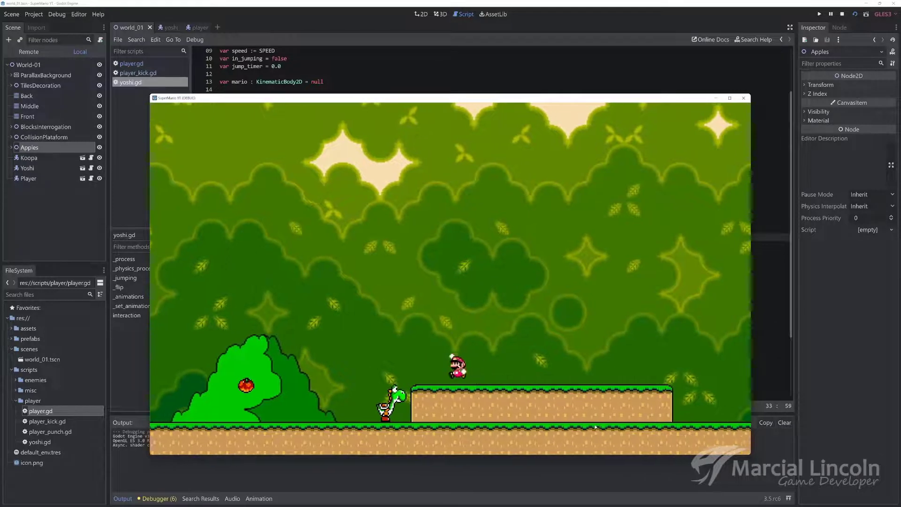
pyautogui.press('Right')
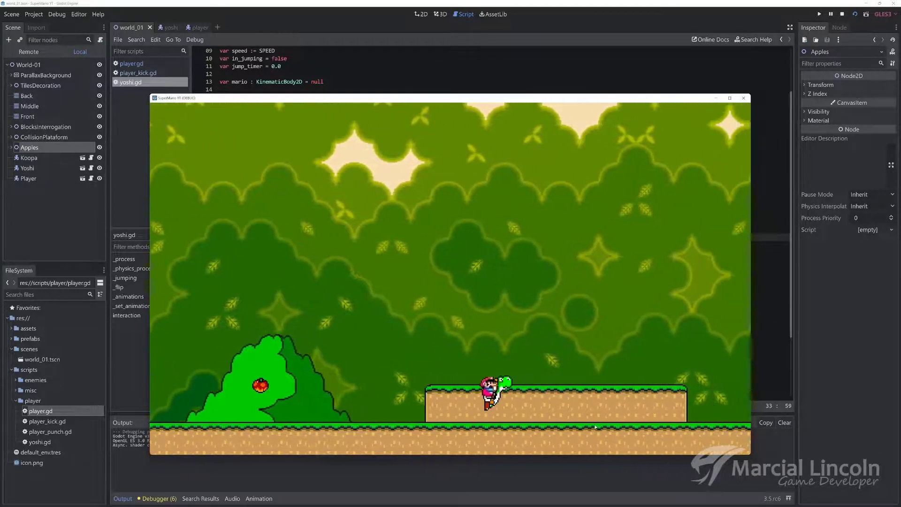
pyautogui.press('space')
pyautogui.press('Left')
pyautogui.press('Left')
pyautogui.press('space')
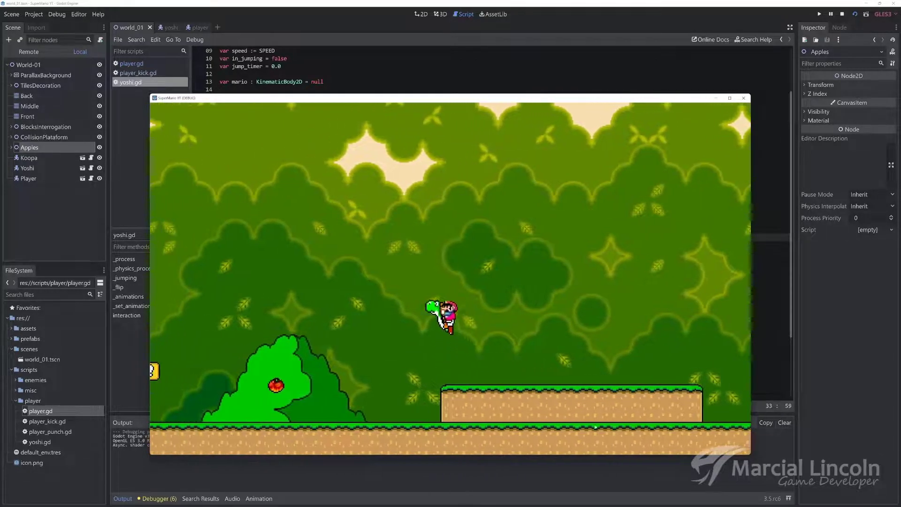
pyautogui.press('Left')
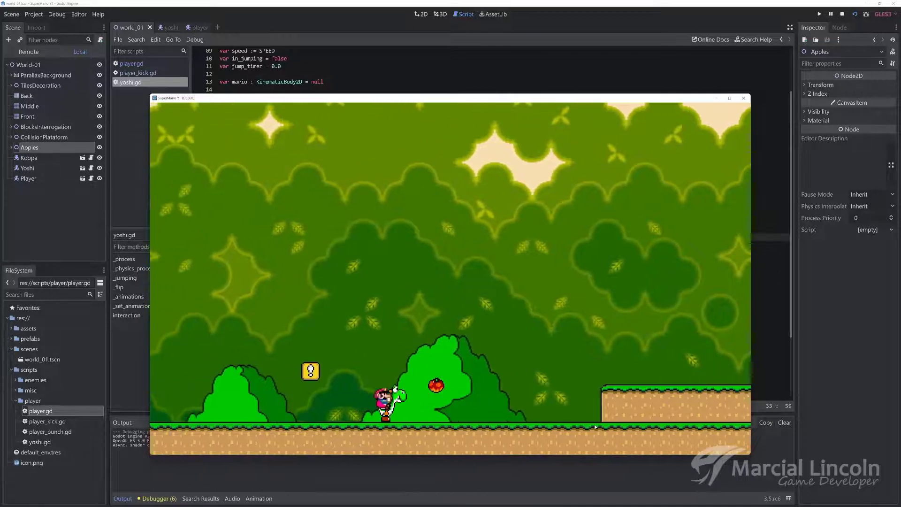
pyautogui.press('Right')
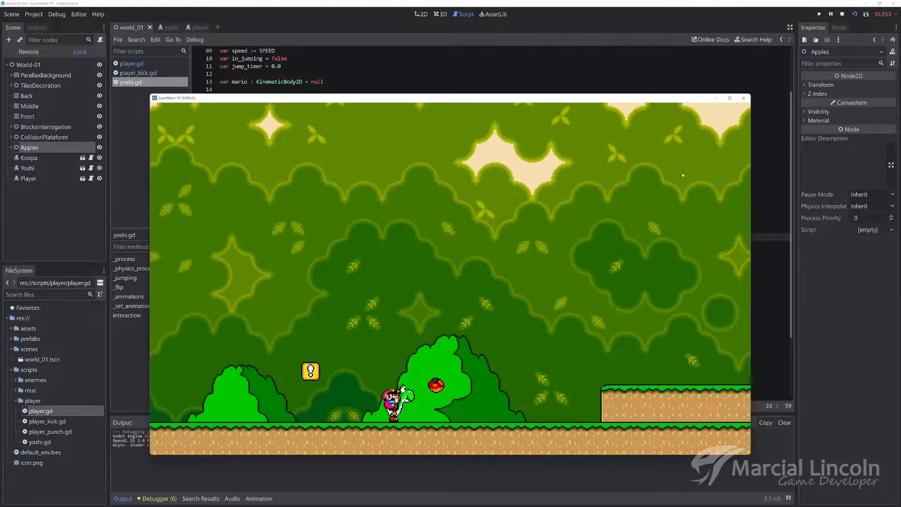
pyautogui.press('F8')
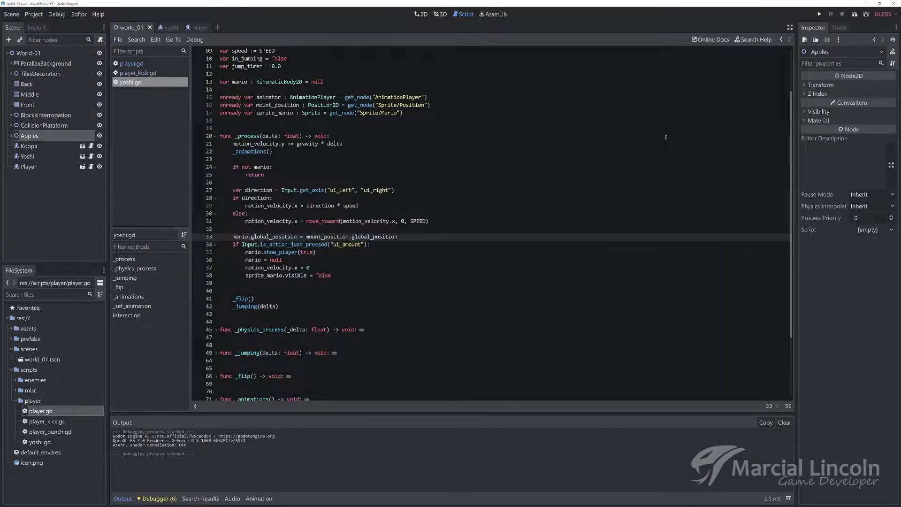